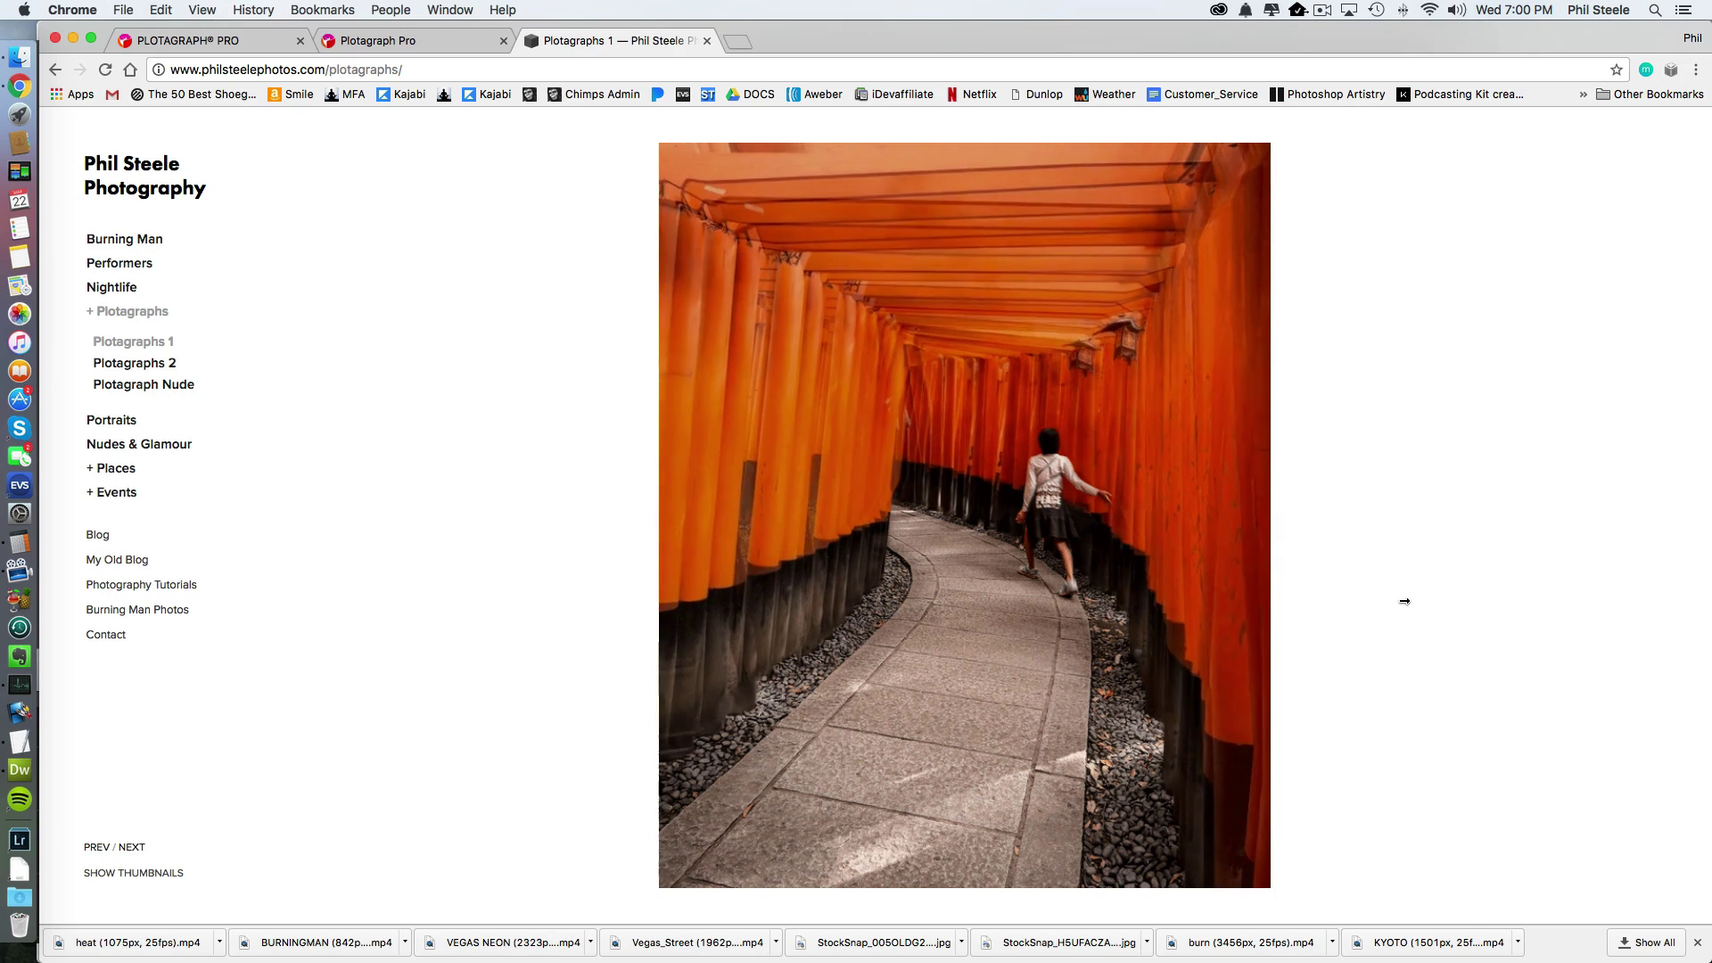
Page through three images in the Plotagraphs 1 gallery
{"action": "left_click", "coordinate": [1334, 549]}
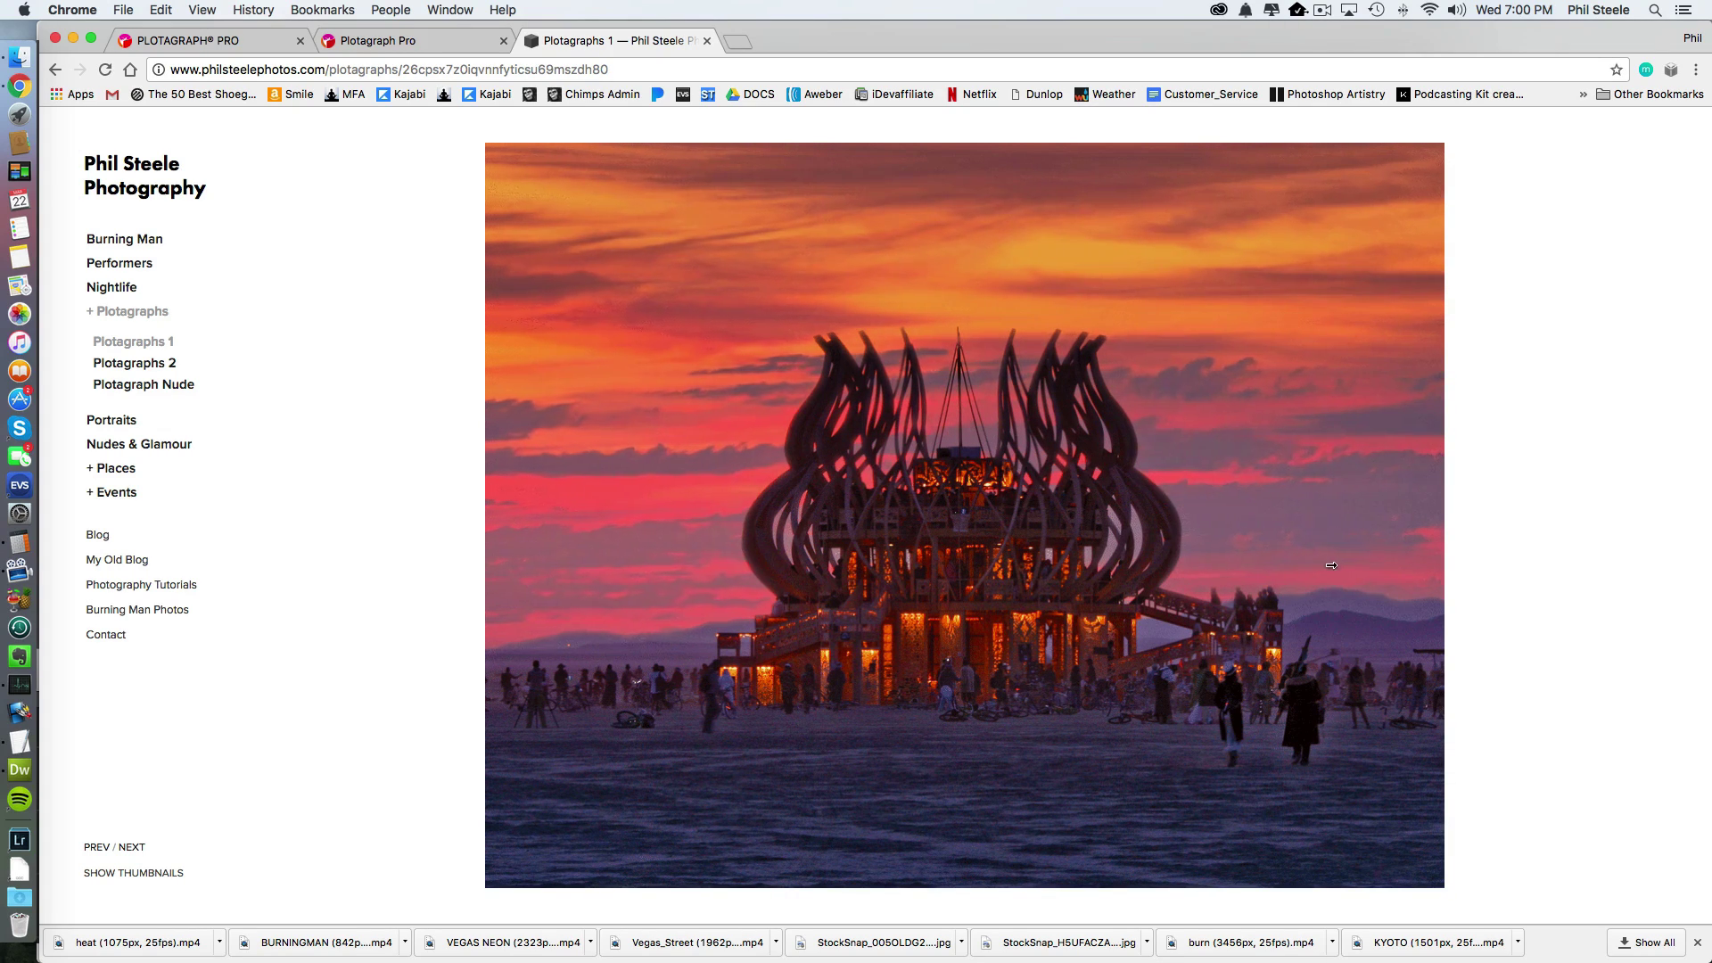
{"action": "left_click", "coordinate": [1375, 584]}
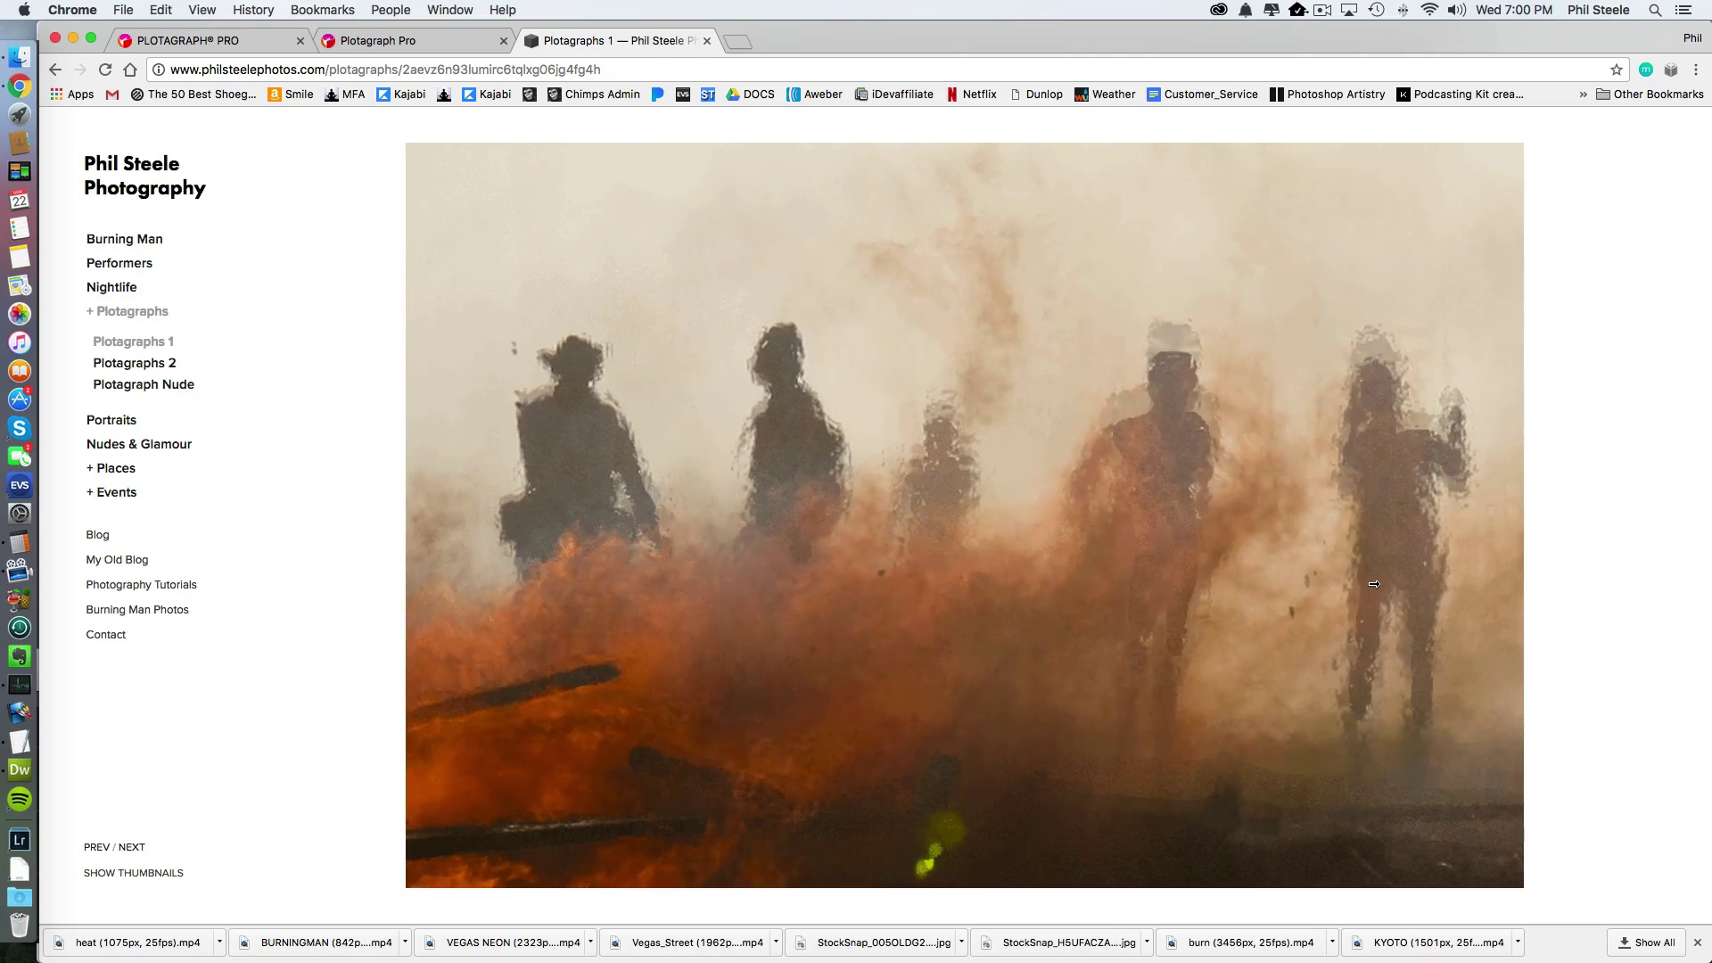
{"action": "left_click", "coordinate": [1451, 584]}
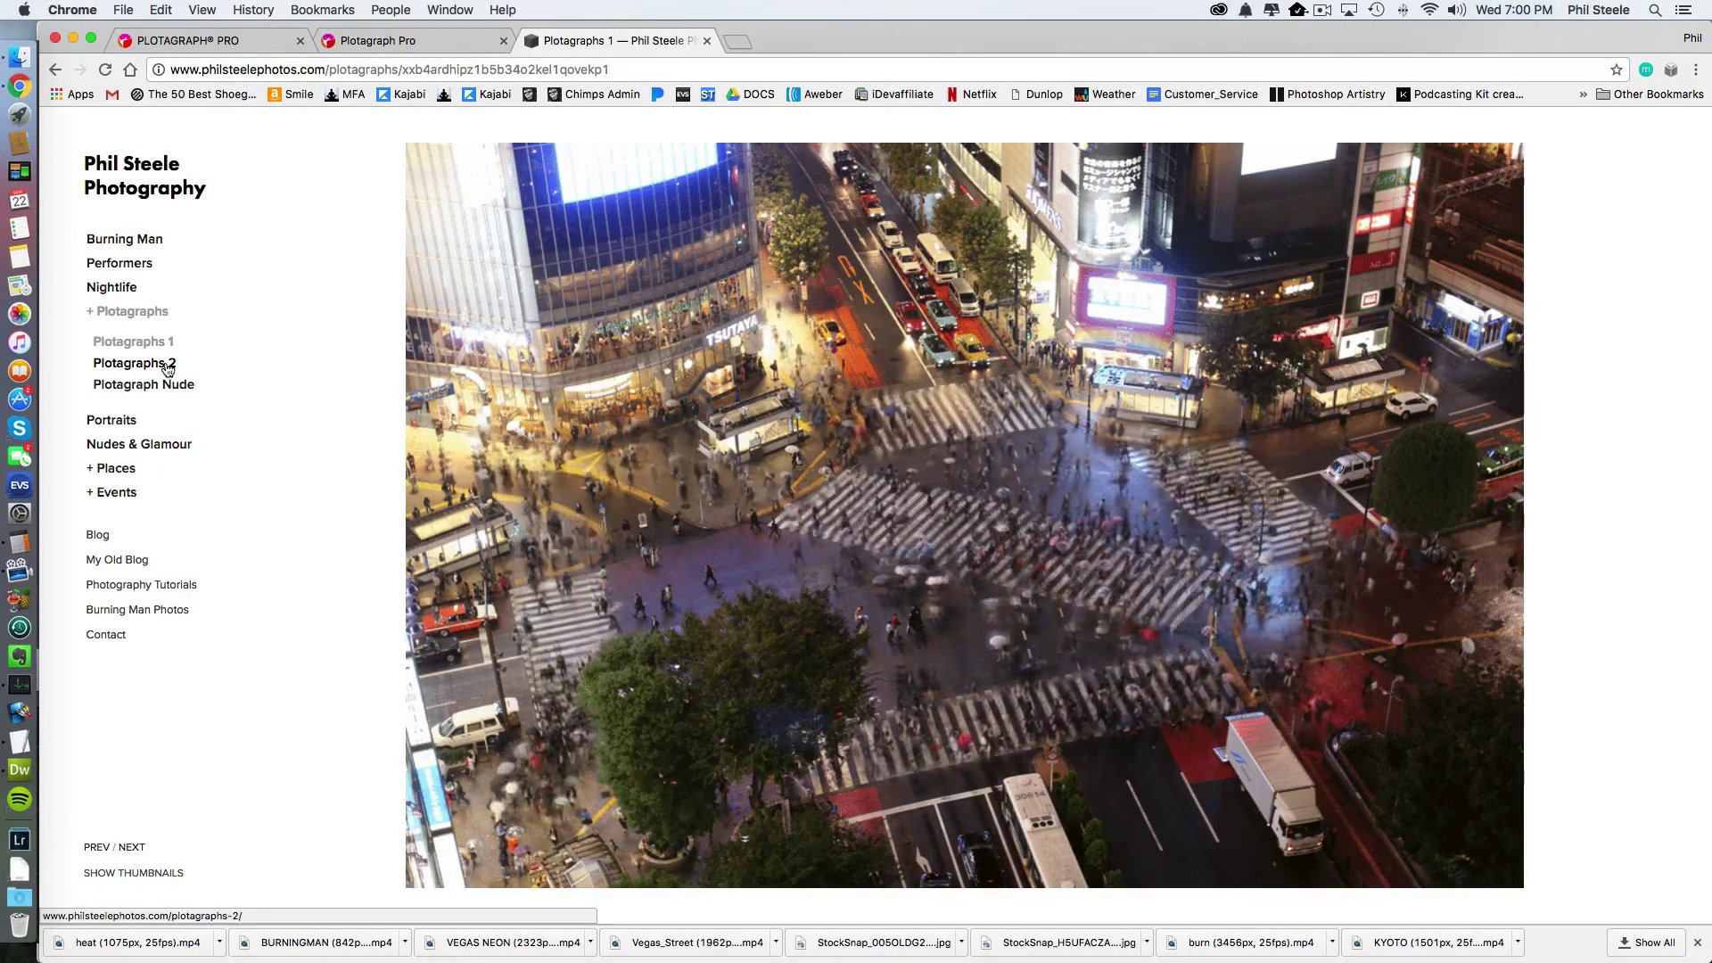
Browse the Plotagraphs 2 gallery to the rock arch image and back one slide
{"action": "left_click", "coordinate": [167, 369]}
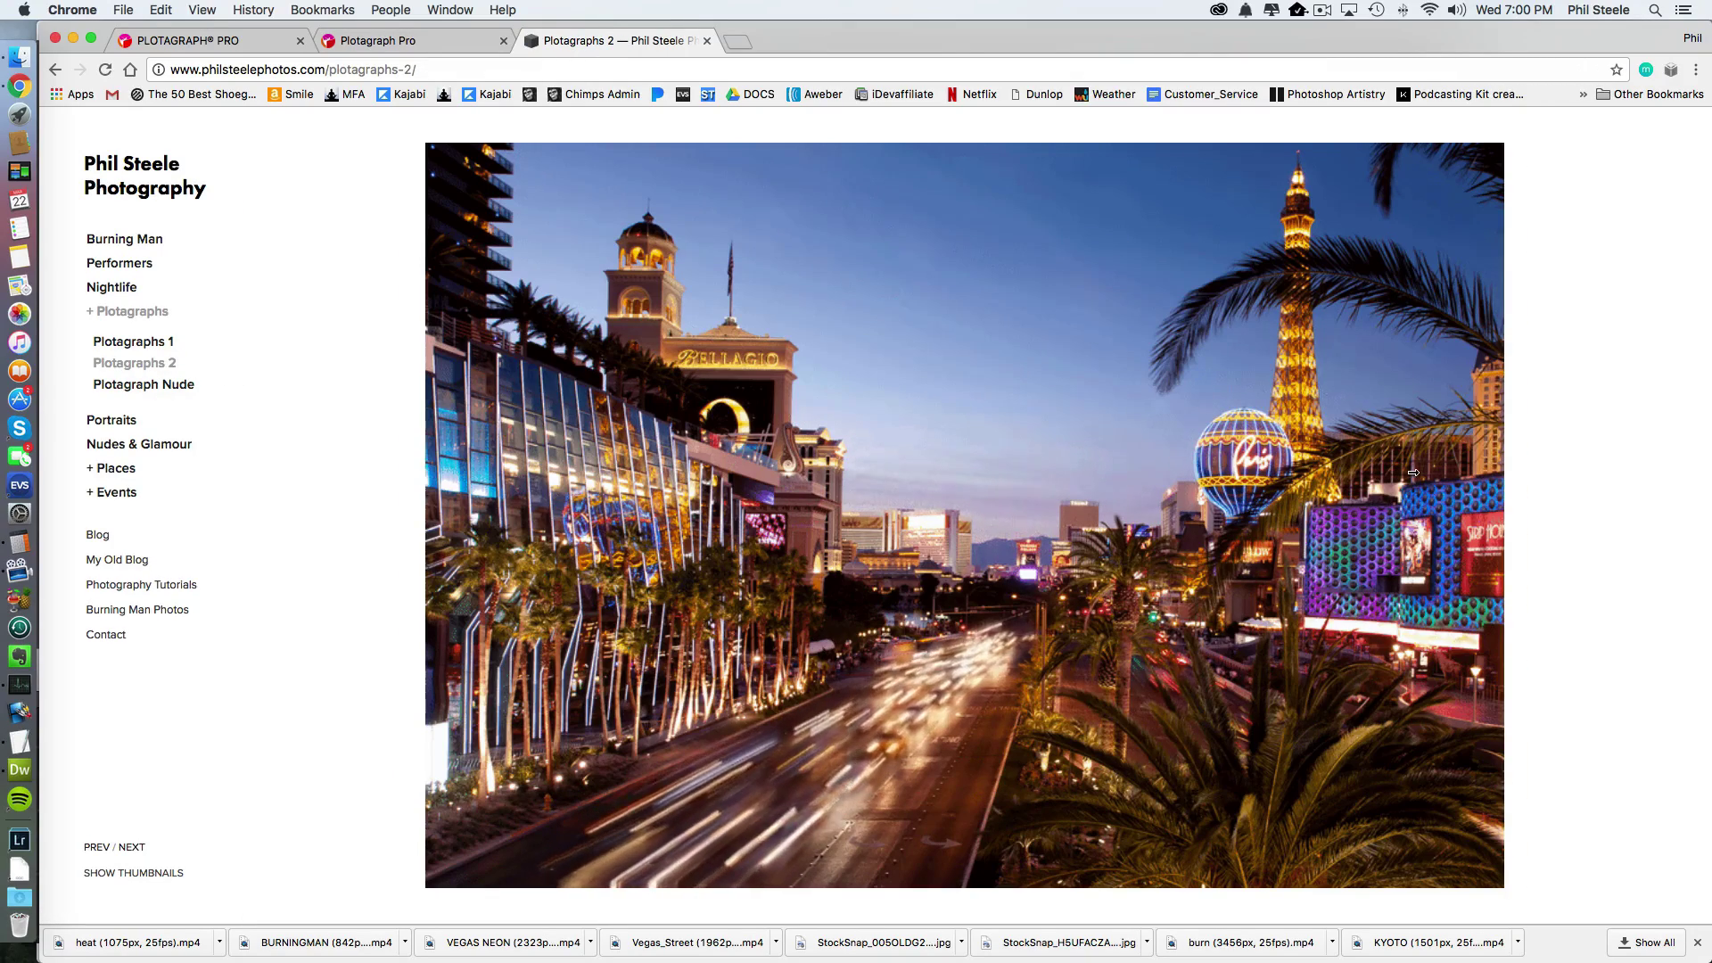
{"action": "left_click", "coordinate": [1420, 472]}
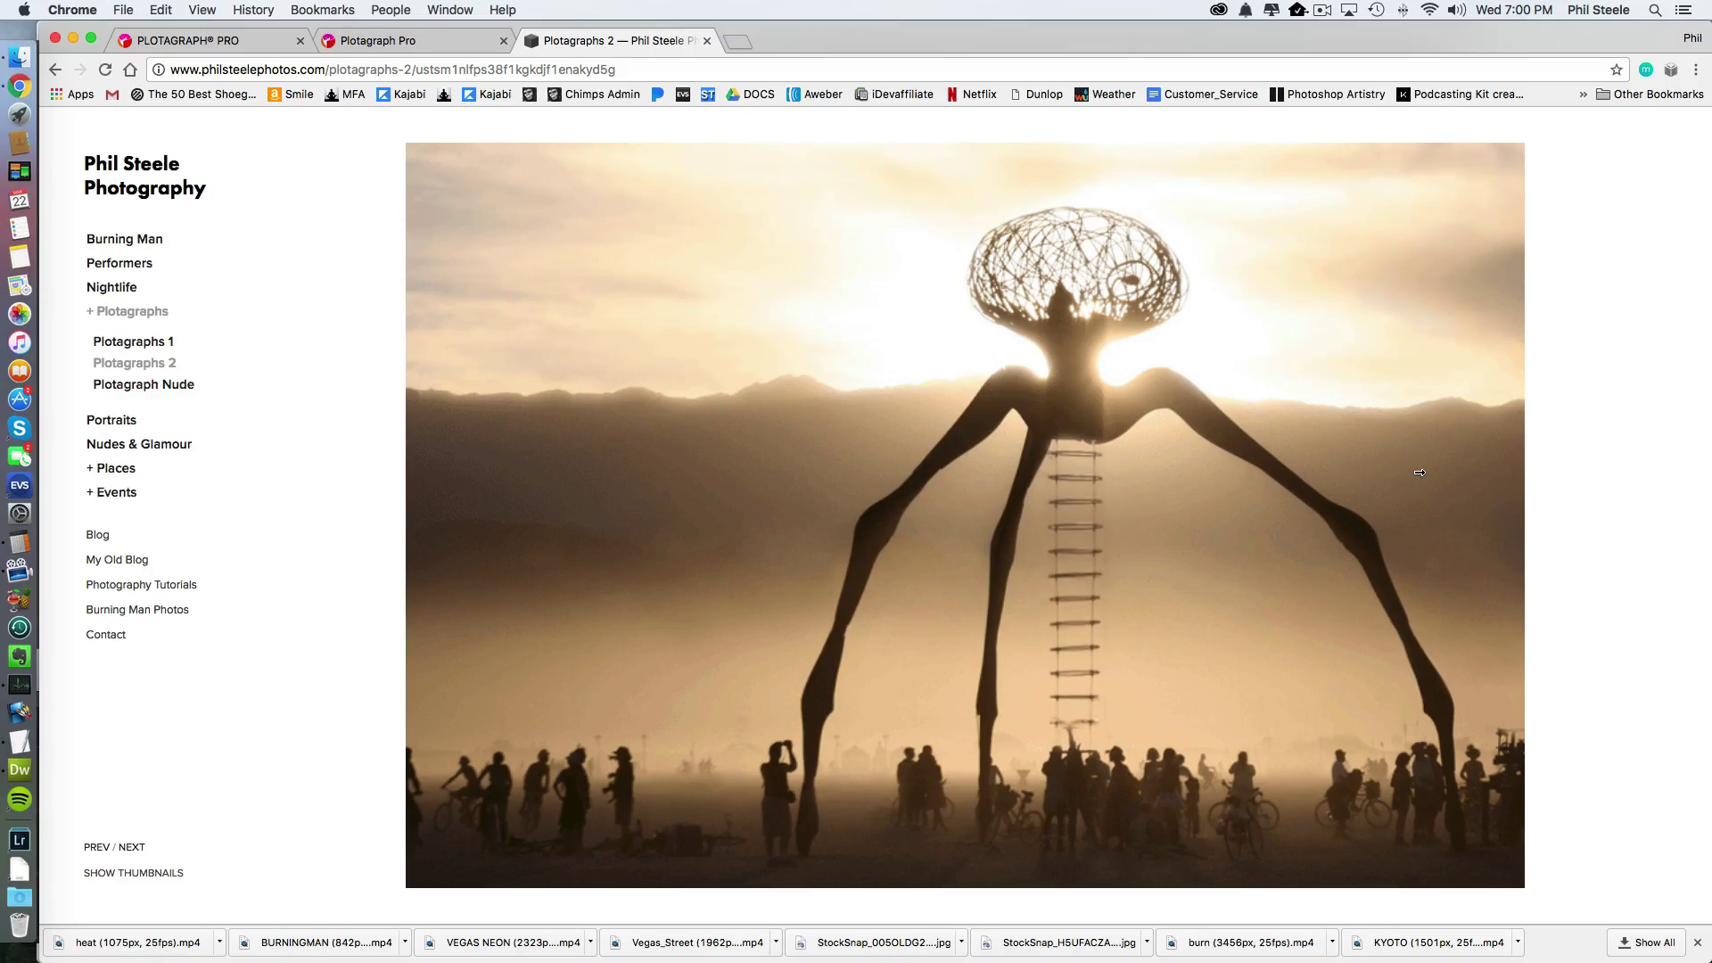
{"action": "left_click", "coordinate": [1420, 473]}
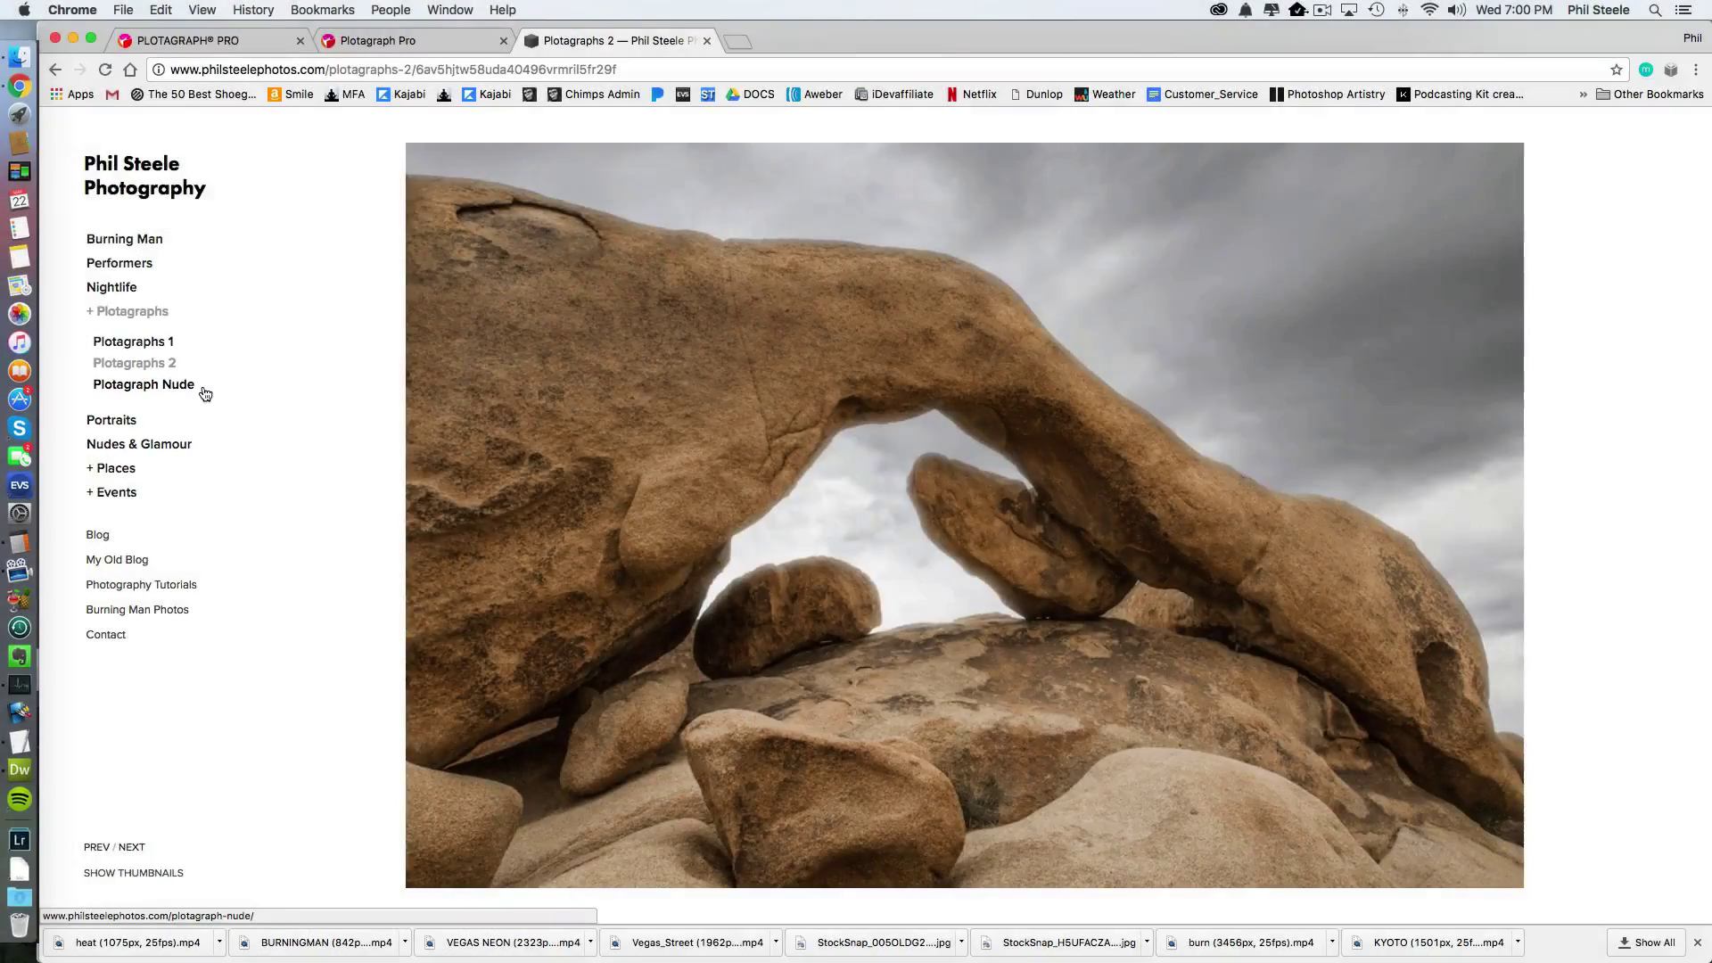
{"action": "left_click", "coordinate": [453, 436]}
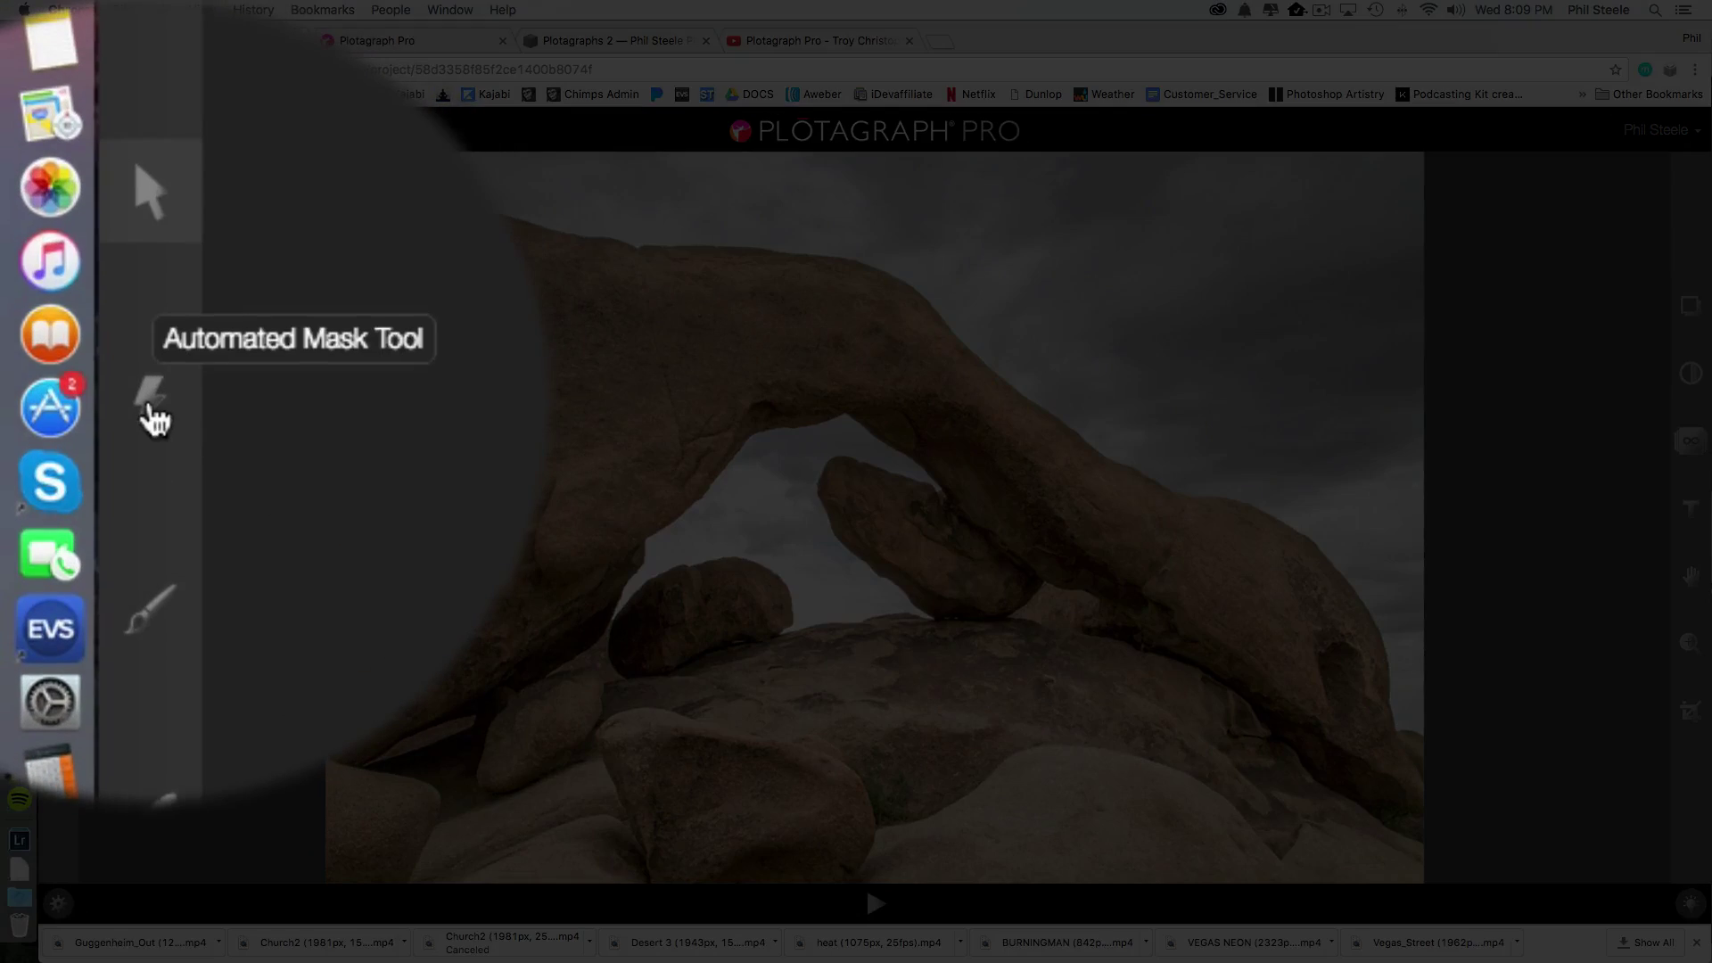
Draw an Area to Mask loop around the rock arch and central rocks with the Automated Mask Tool
{"action": "left_click", "coordinate": [60, 400]}
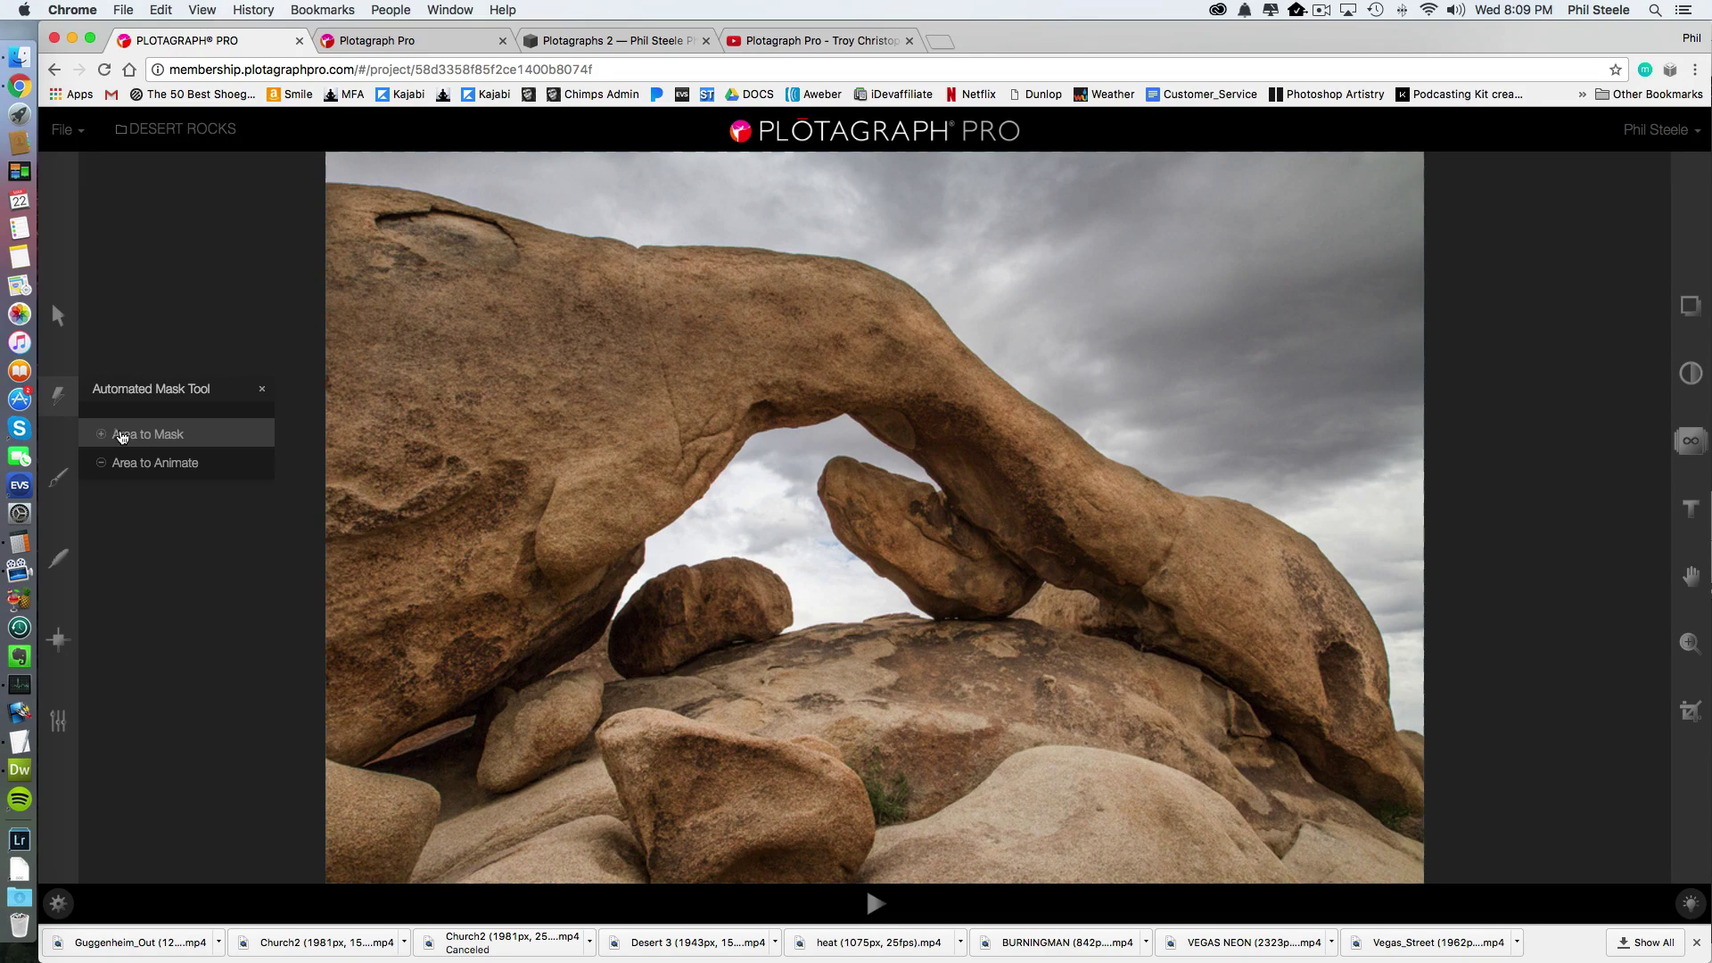
{"action": "left_click", "coordinate": [182, 441]}
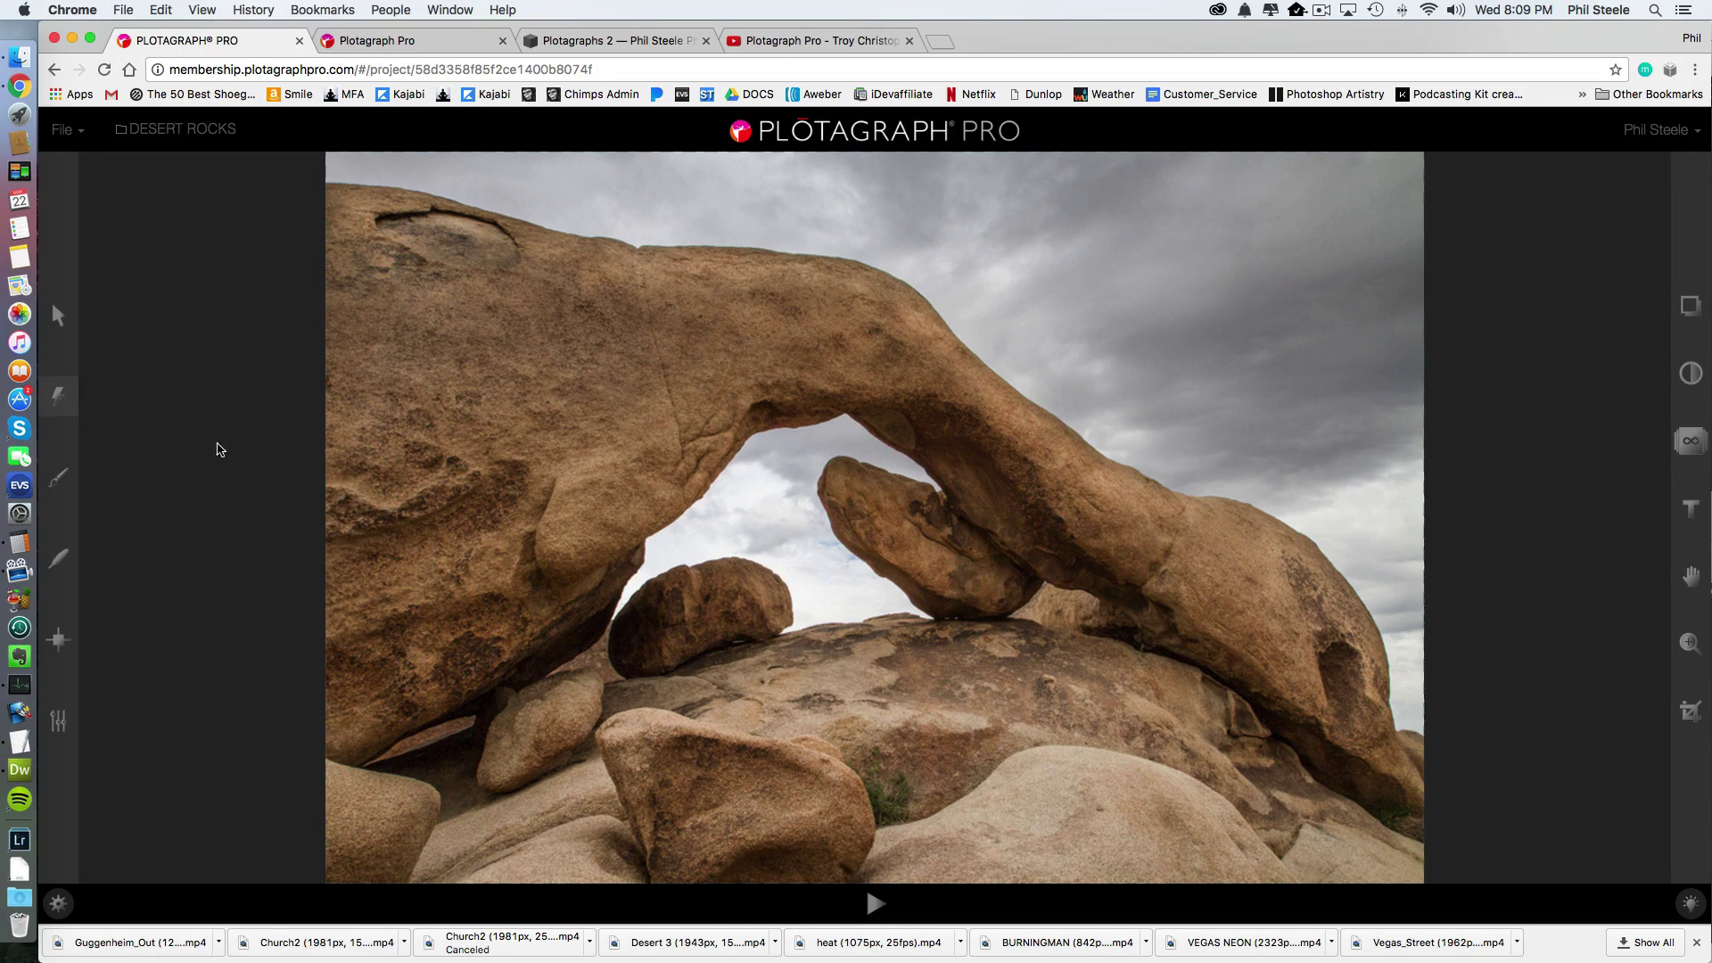
{"action": "mouse_move", "coordinate": [469, 489]}
{"action": "left_mouse_down"}
{"action": "mouse_move", "coordinate": [487, 447]}
{"action": "mouse_move", "coordinate": [562, 400]}
{"action": "mouse_move", "coordinate": [817, 362]}
{"action": "mouse_move", "coordinate": [873, 374]}
{"action": "mouse_move", "coordinate": [941, 395]}
{"action": "mouse_move", "coordinate": [1160, 553]}
{"action": "mouse_move", "coordinate": [1171, 665]}
{"action": "mouse_move", "coordinate": [1042, 786]}
{"action": "mouse_move", "coordinate": [721, 778]}
{"action": "mouse_move", "coordinate": [560, 702]}
{"action": "mouse_move", "coordinate": [427, 573]}
{"action": "left_mouse_up"}
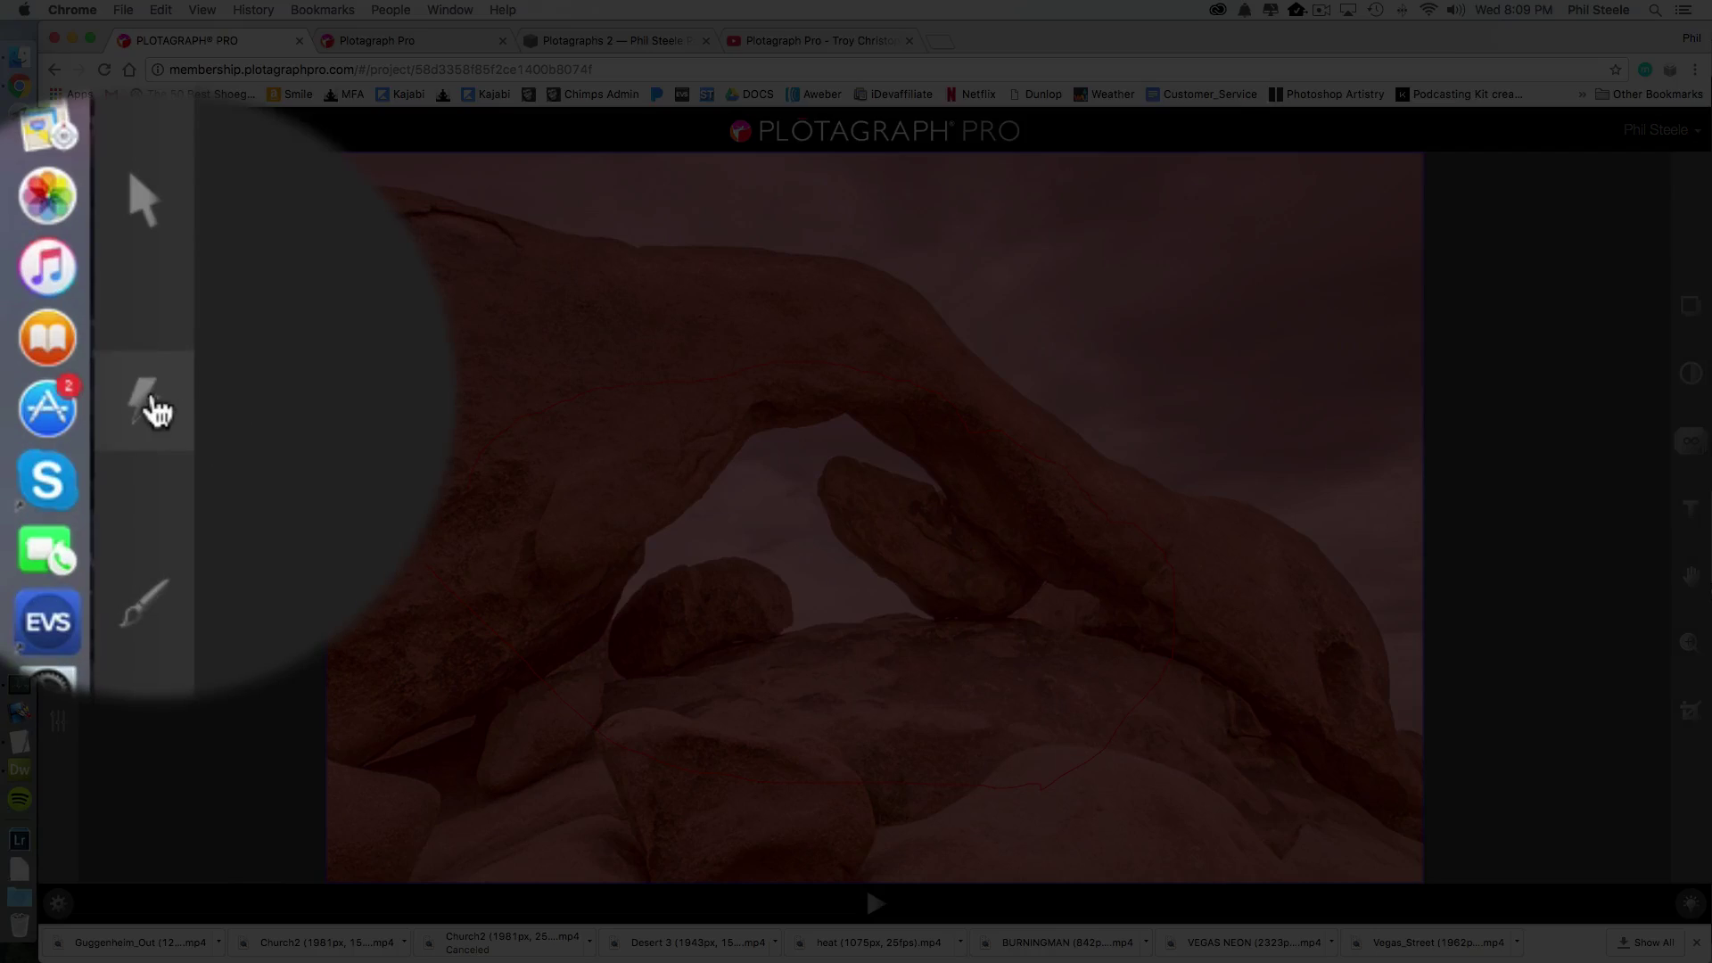
{"action": "left_click", "coordinate": [156, 410]}
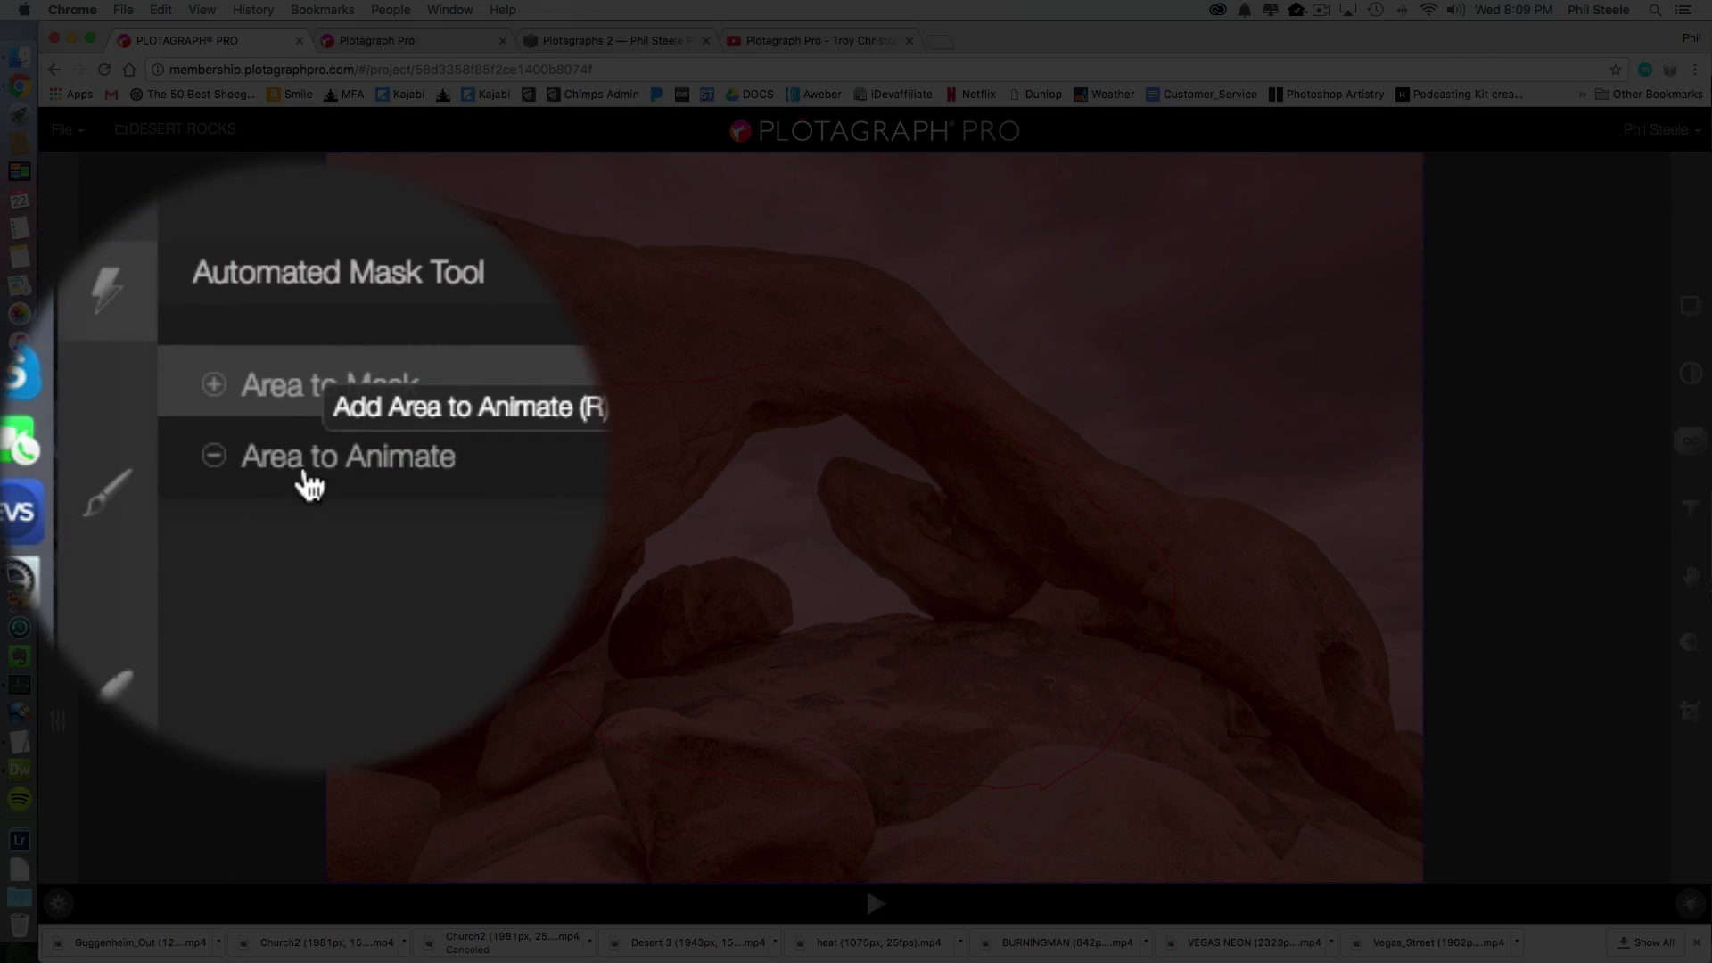
Draw Area to Animate strokes across the upper sky and through the arch opening
{"action": "left_click", "coordinate": [141, 477]}
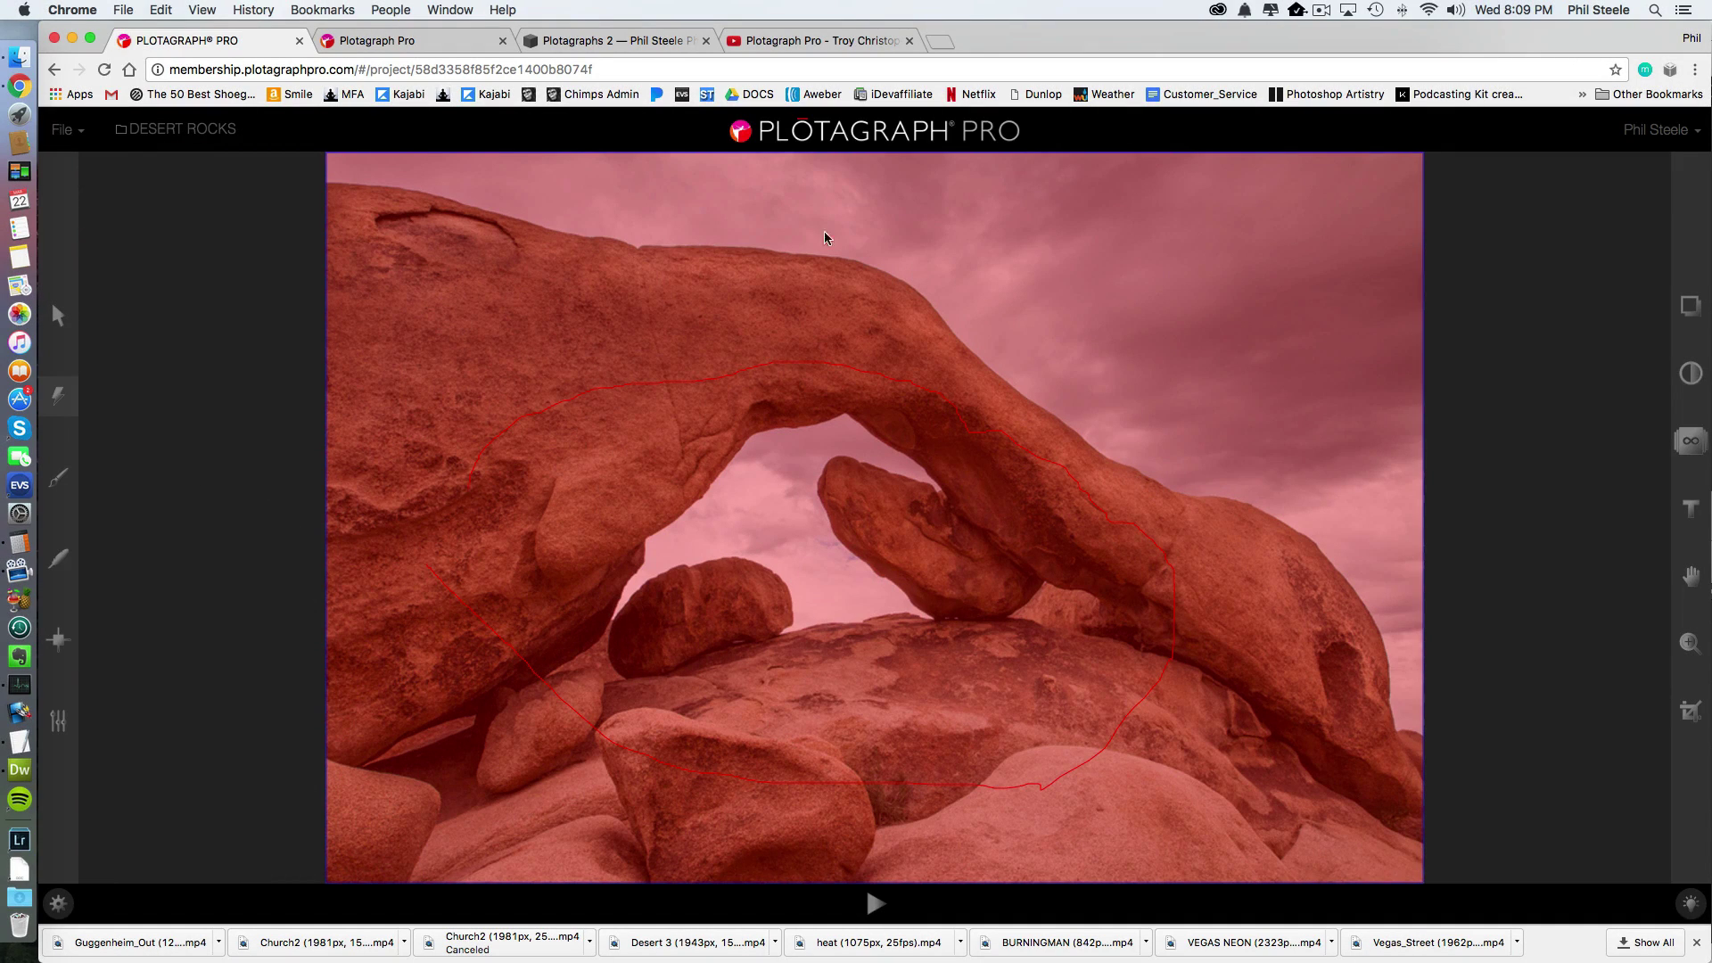
{"action": "mouse_move", "coordinate": [974, 209]}
{"action": "left_mouse_down"}
{"action": "mouse_move", "coordinate": [1084, 253]}
{"action": "mouse_move", "coordinate": [1322, 413]}
{"action": "left_mouse_up"}
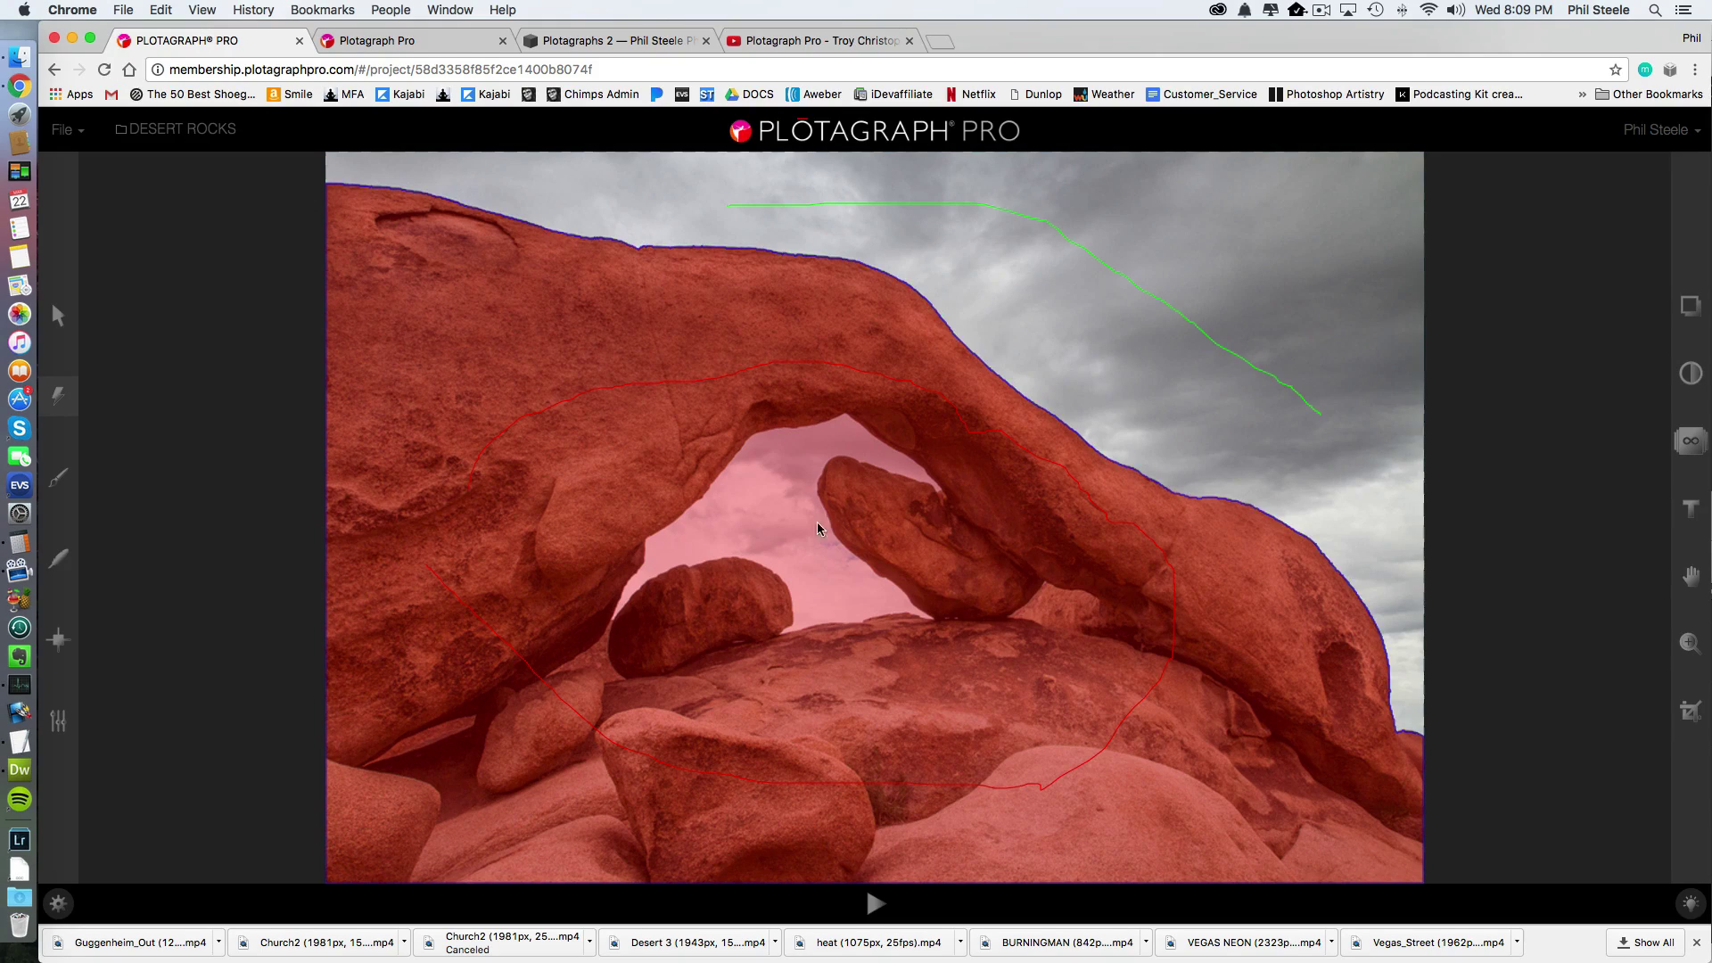
{"action": "left_click_drag", "start_coordinate": [730, 521], "coordinate": [767, 487]}
{"action": "left_click_drag", "start_coordinate": [820, 553], "coordinate": [833, 576]}
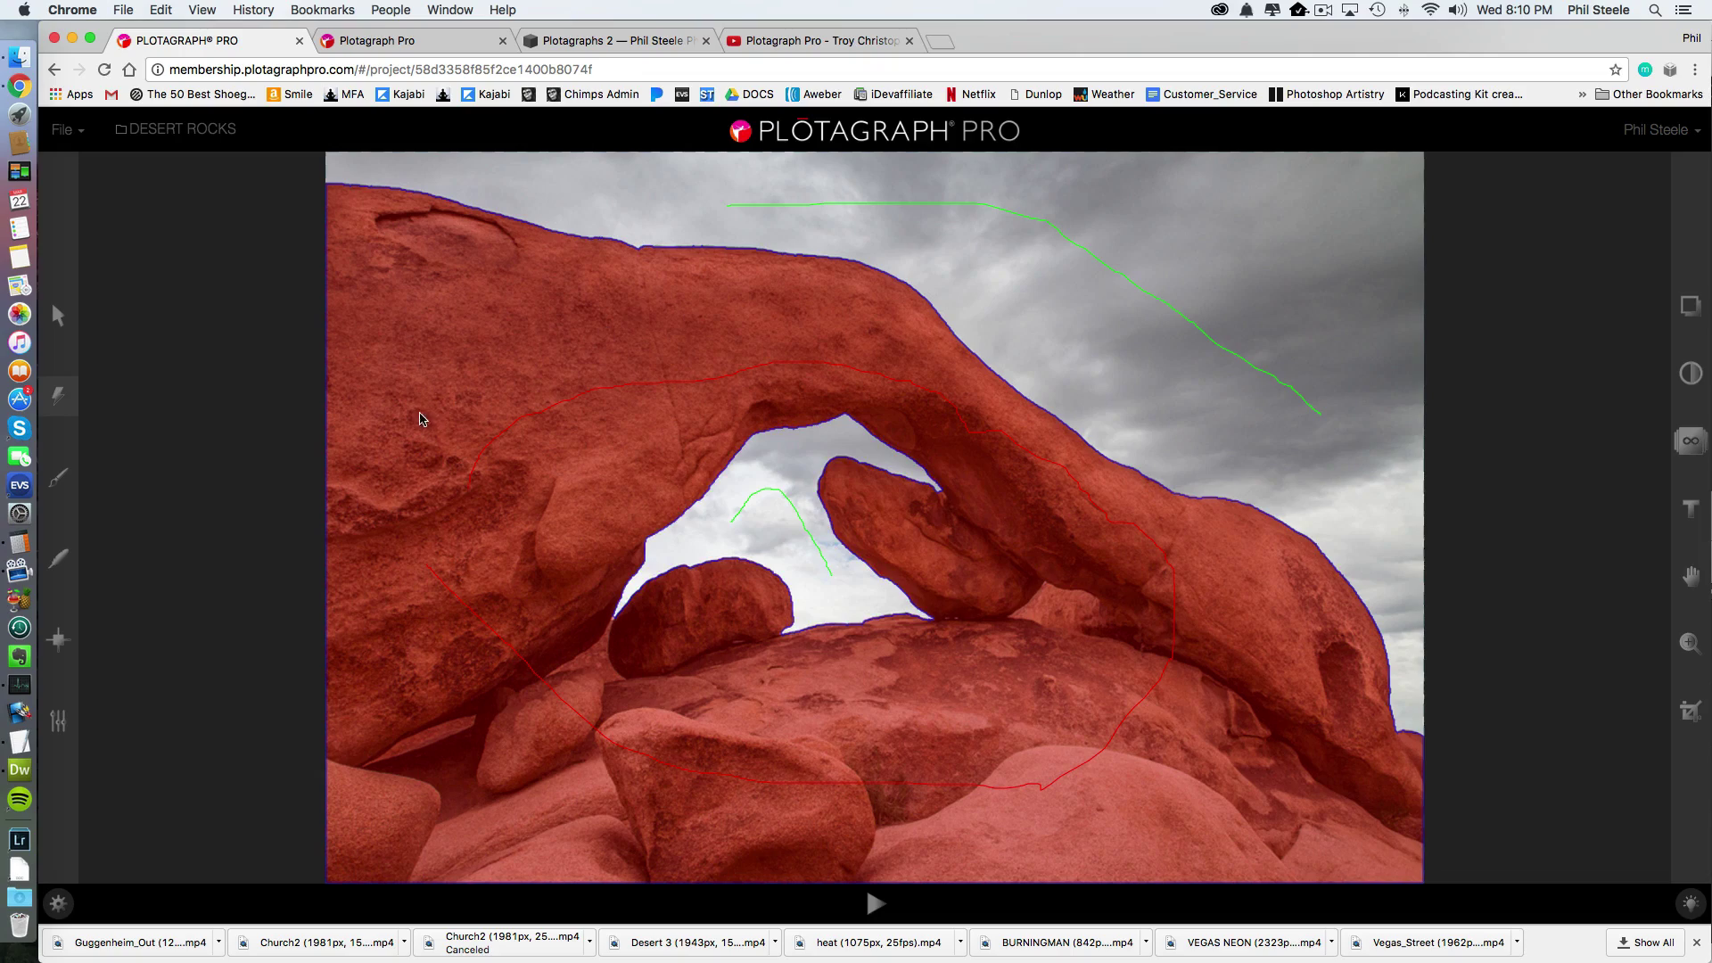
{"action": "mouse_move", "coordinate": [58, 482]}
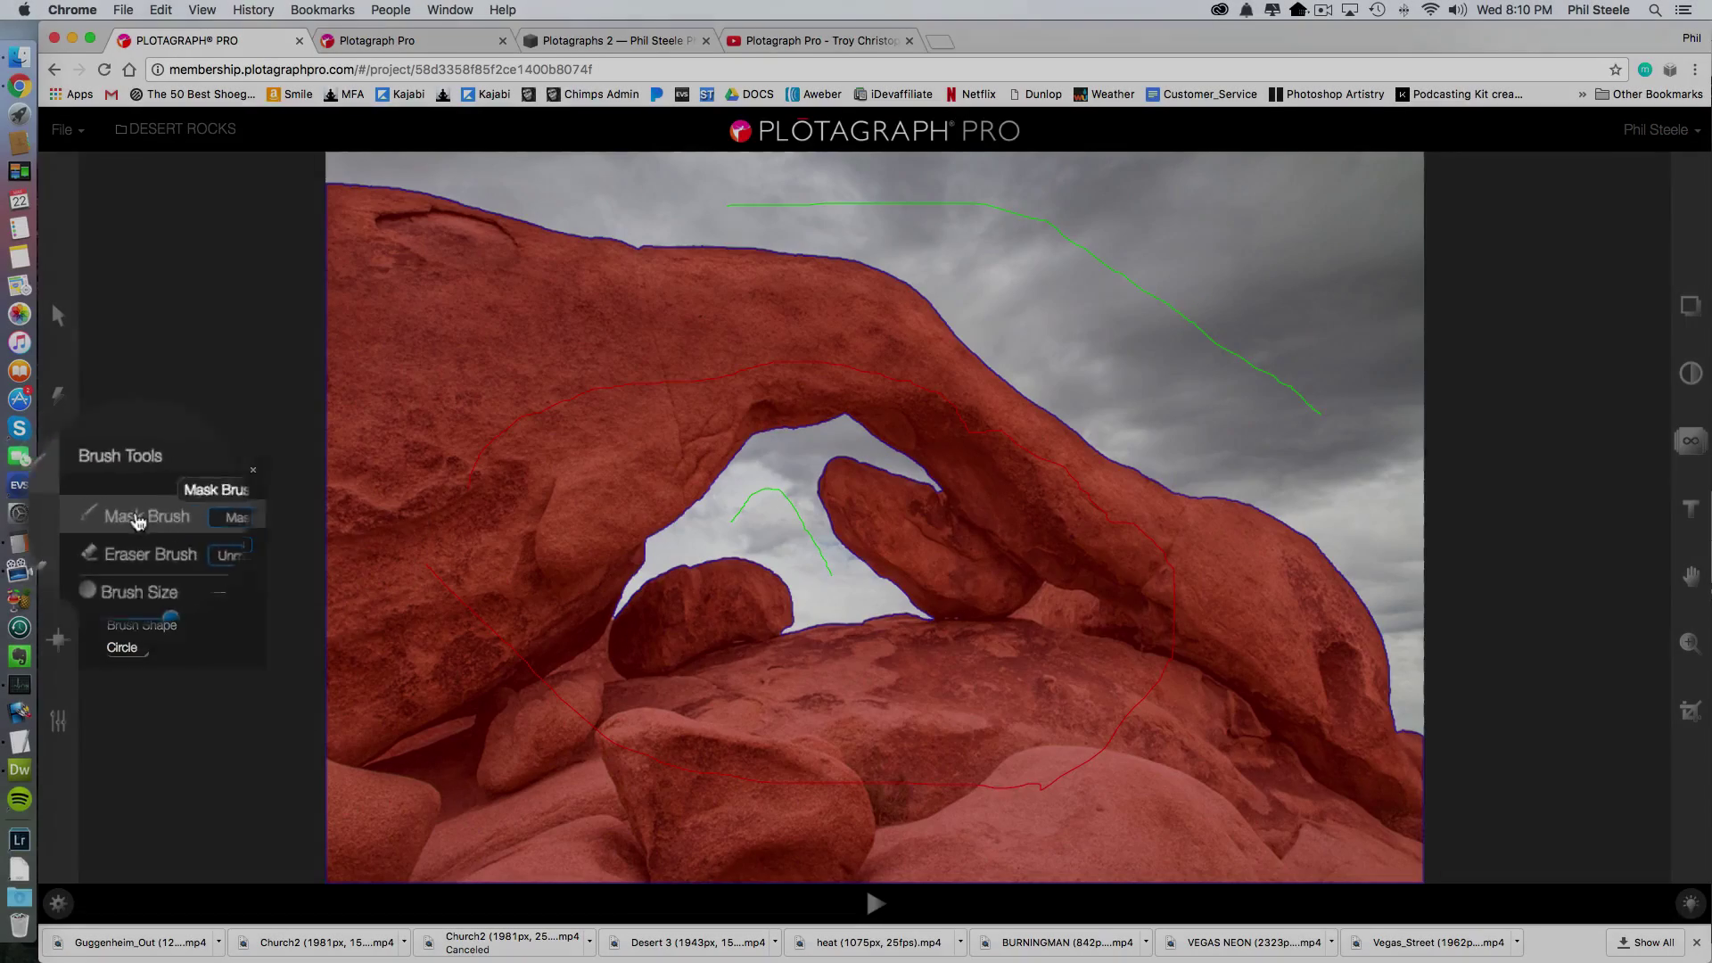
Paint mask over the arch's upper edge with the Mask Brush
{"action": "left_click", "coordinate": [139, 519]}
{"action": "left_click", "coordinate": [59, 481]}
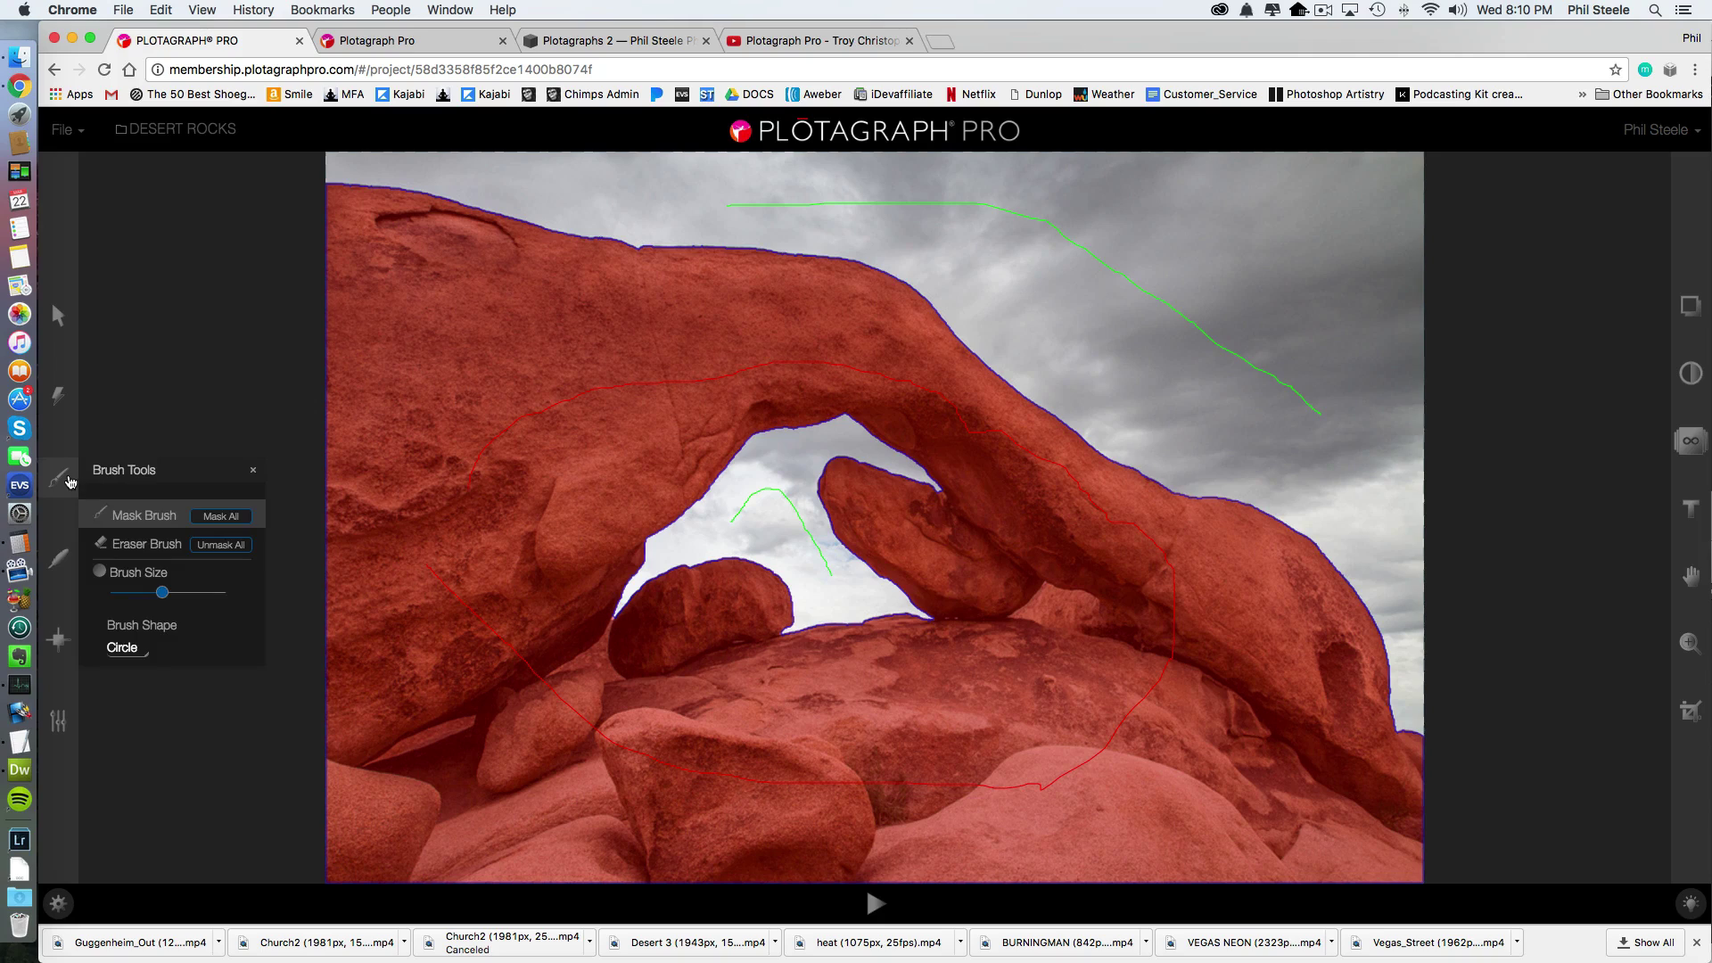
{"action": "left_click", "coordinate": [122, 517]}
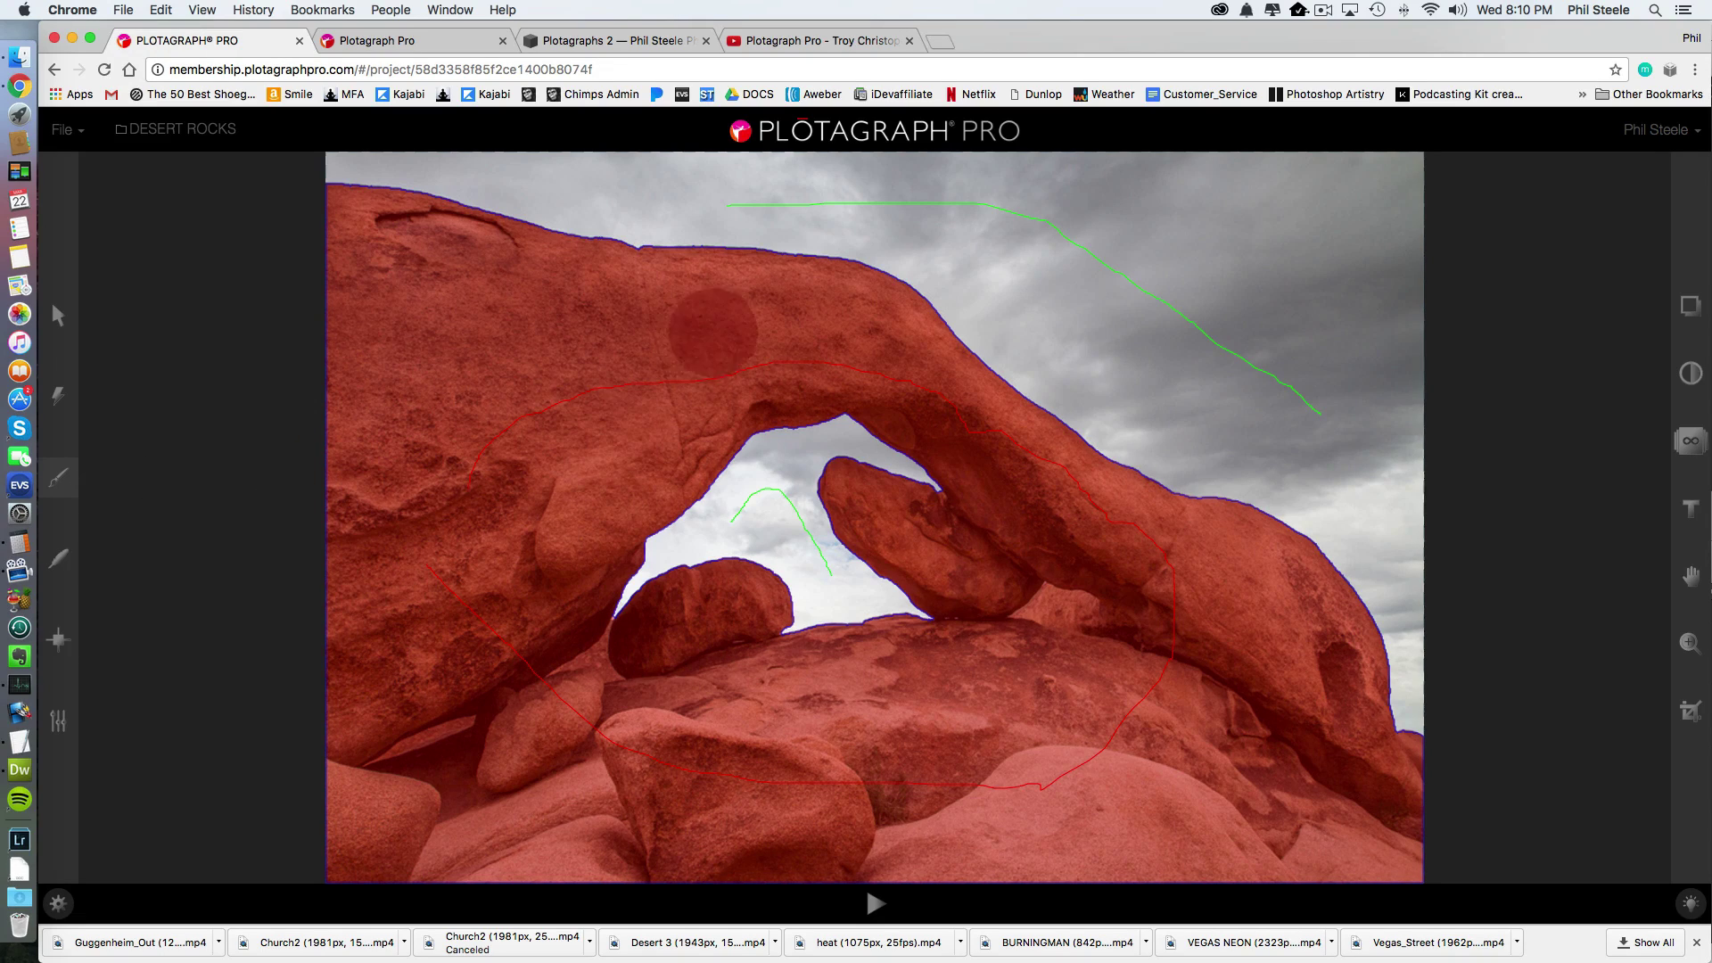
{"action": "mouse_move", "coordinate": [923, 305]}
{"action": "left_mouse_down"}
{"action": "mouse_move", "coordinate": [948, 299]}
{"action": "mouse_move", "coordinate": [988, 373]}
{"action": "left_mouse_up"}
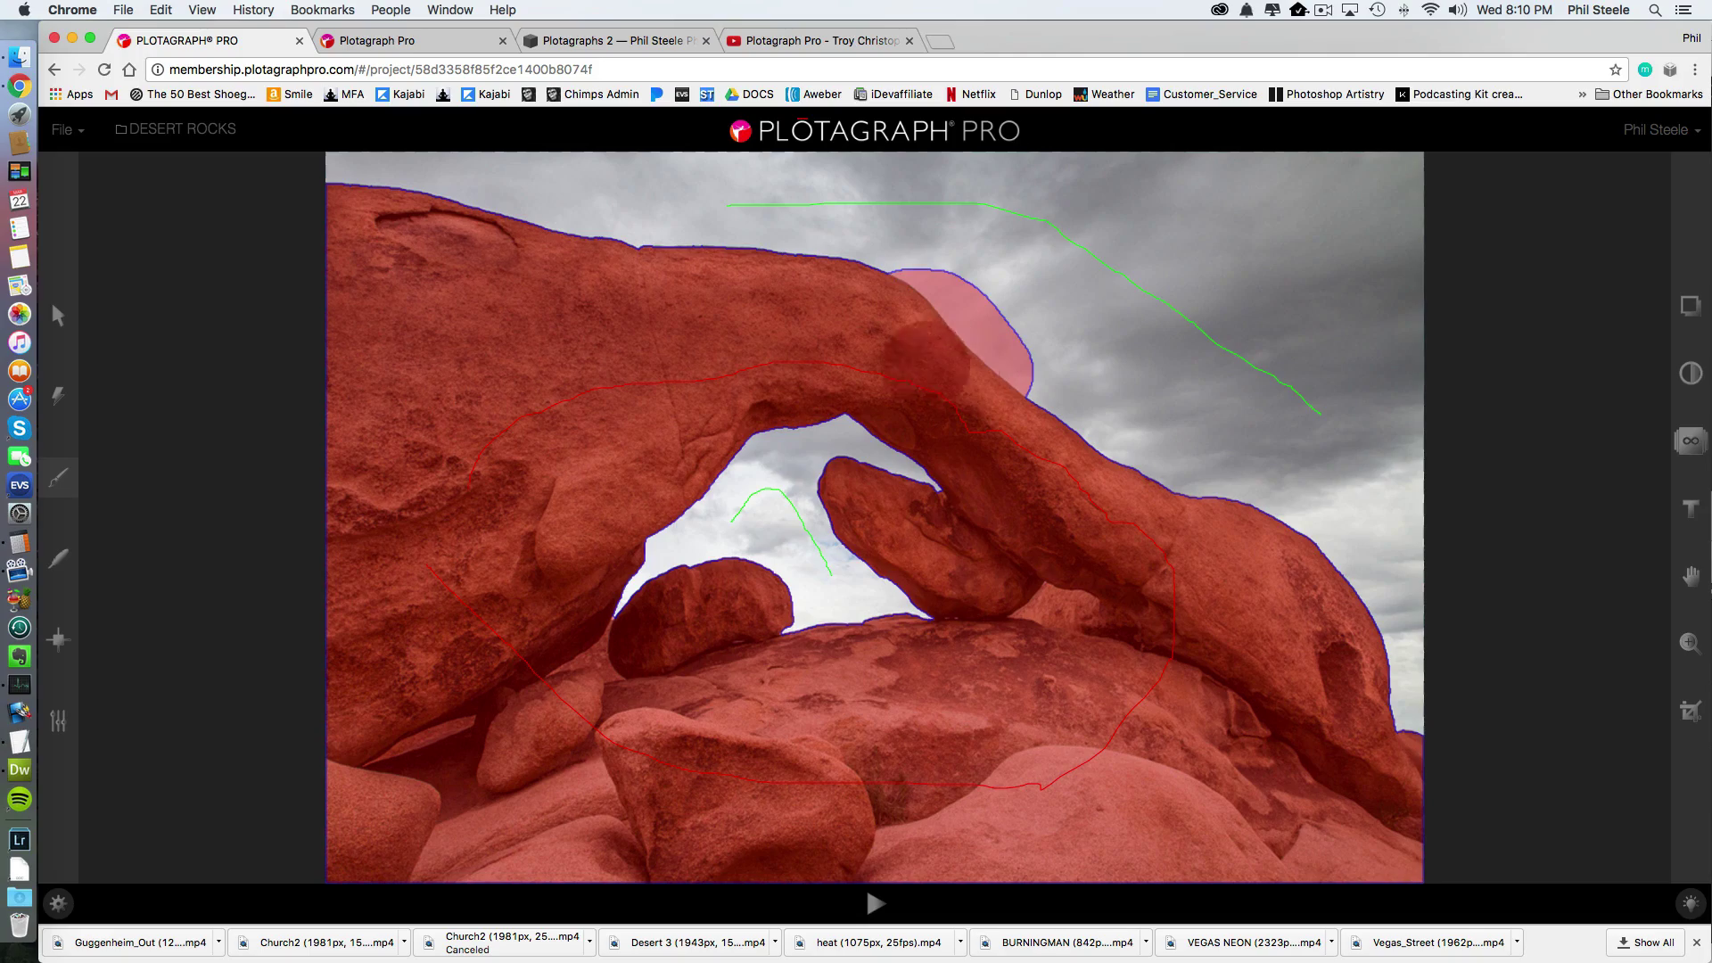
Erase the stray mask patch above the arch top with a smaller Eraser Brush
{"action": "left_click", "coordinate": [57, 480]}
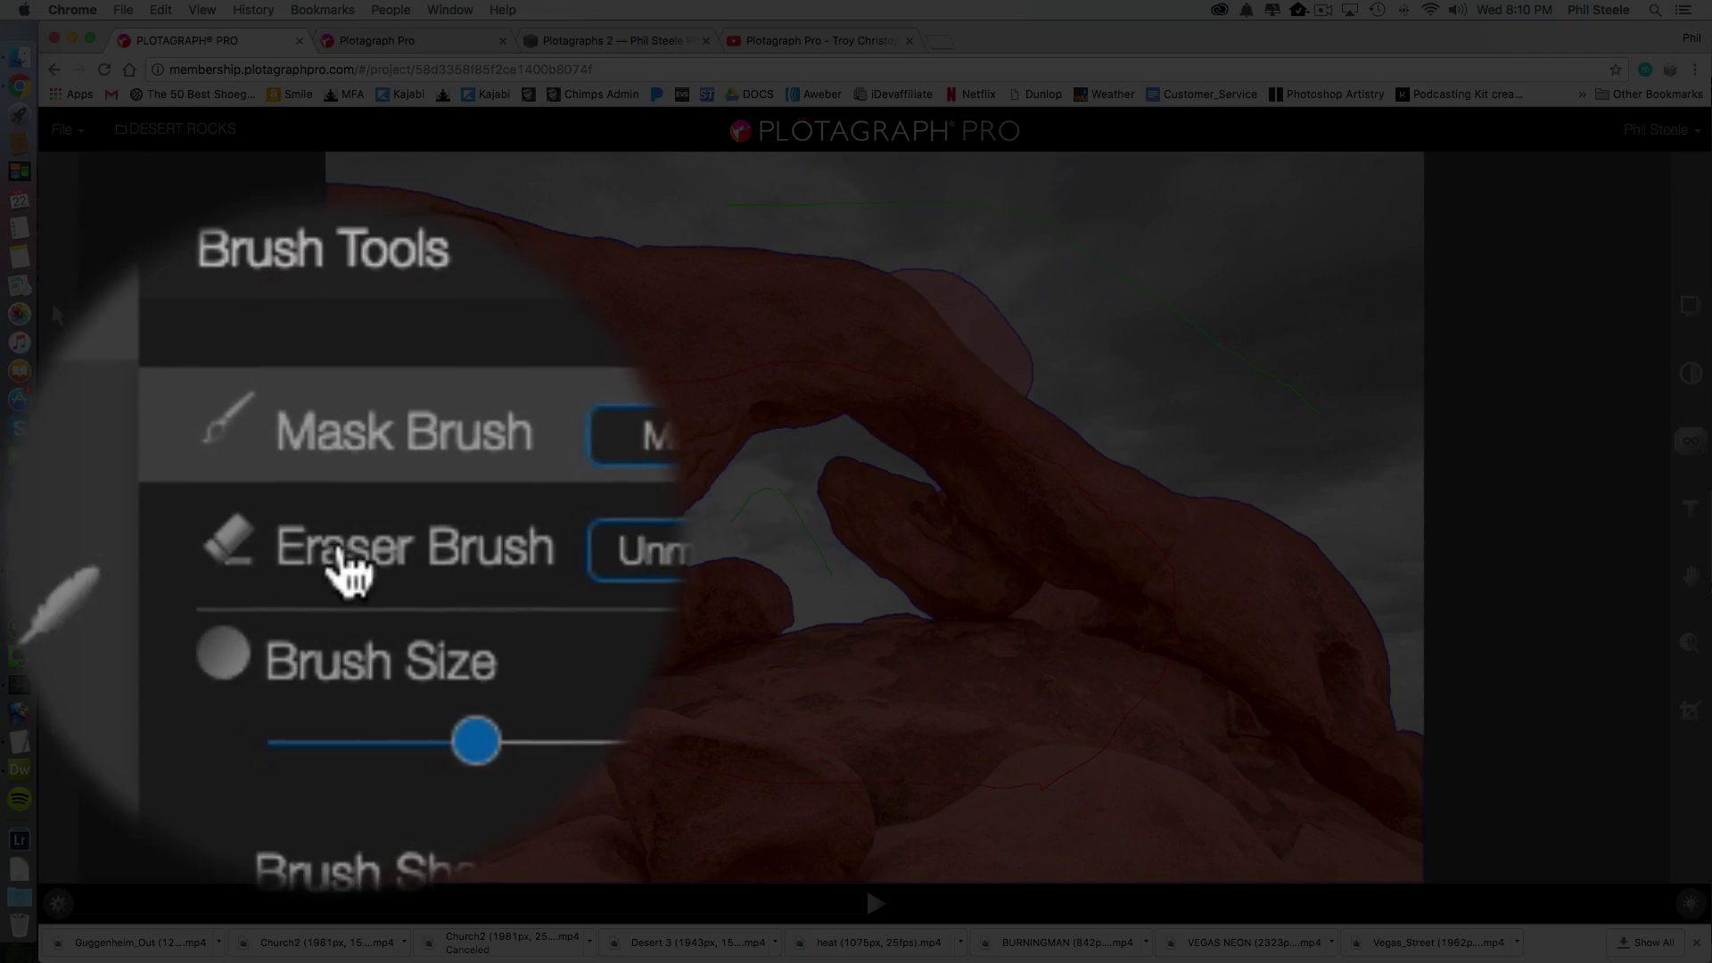
{"action": "left_click", "coordinate": [125, 545]}
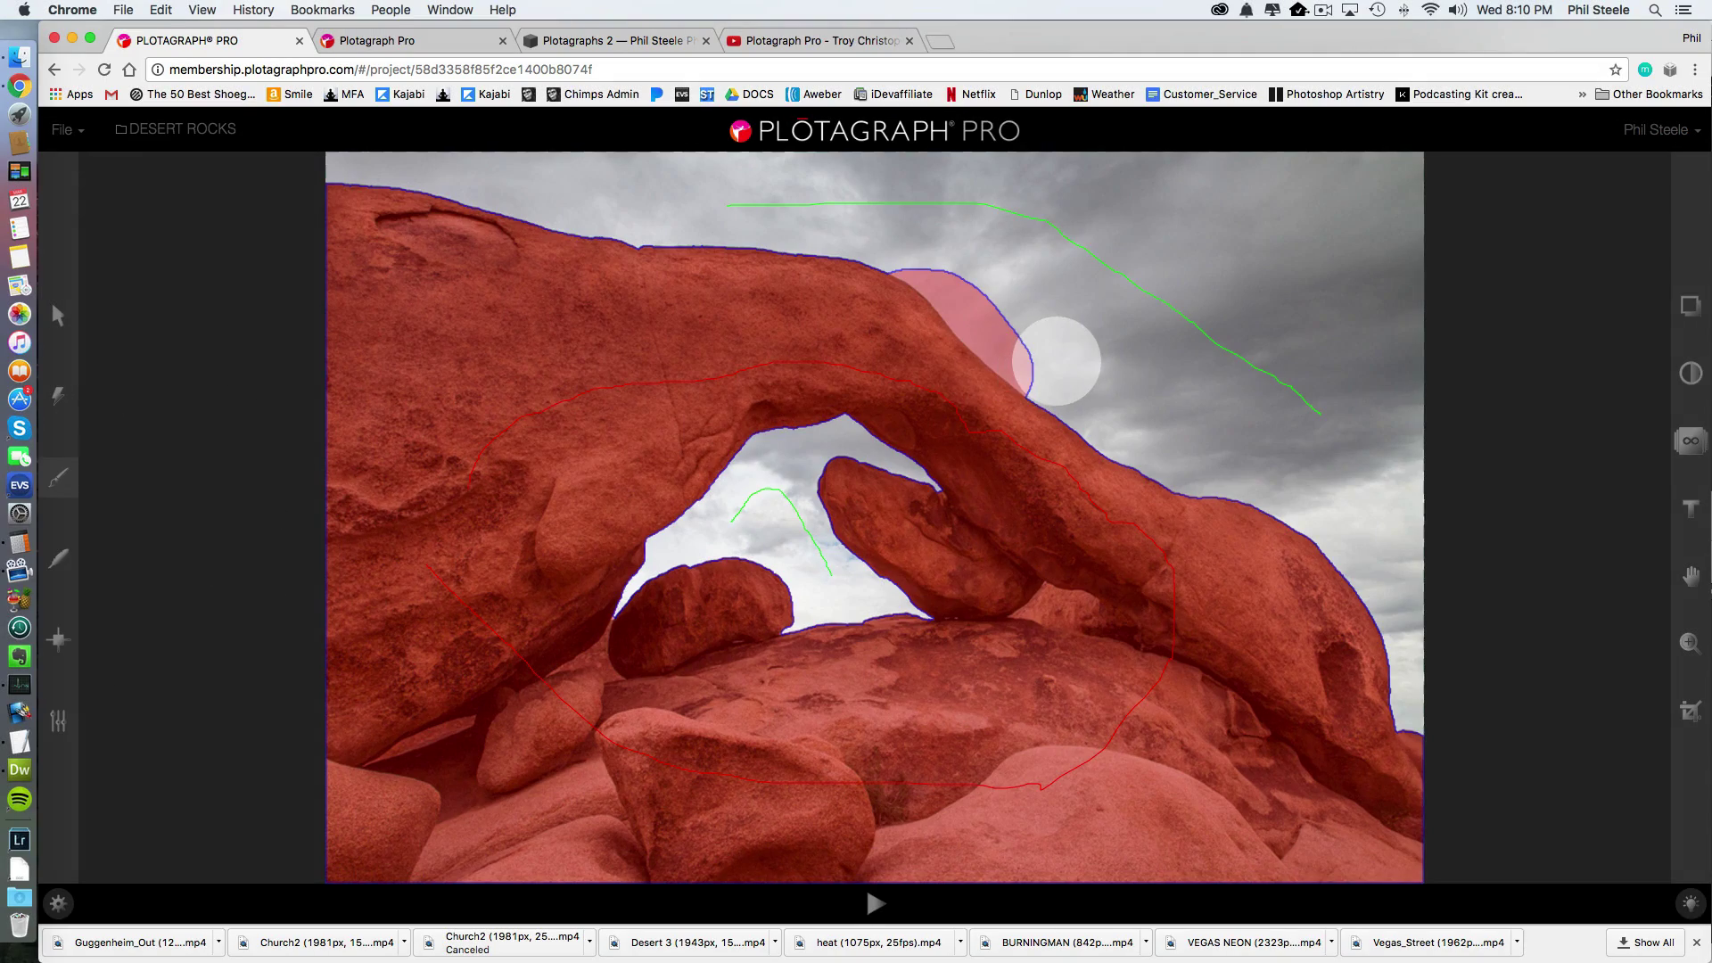
{"action": "key", "text": "bracketleft"}
{"action": "key", "text": "bracketleft"}
{"action": "key", "text": "bracketleft"}
{"action": "key", "text": "bracketleft"}
{"action": "key", "text": "bracketleft"}
{"action": "key", "text": "bracketleft"}
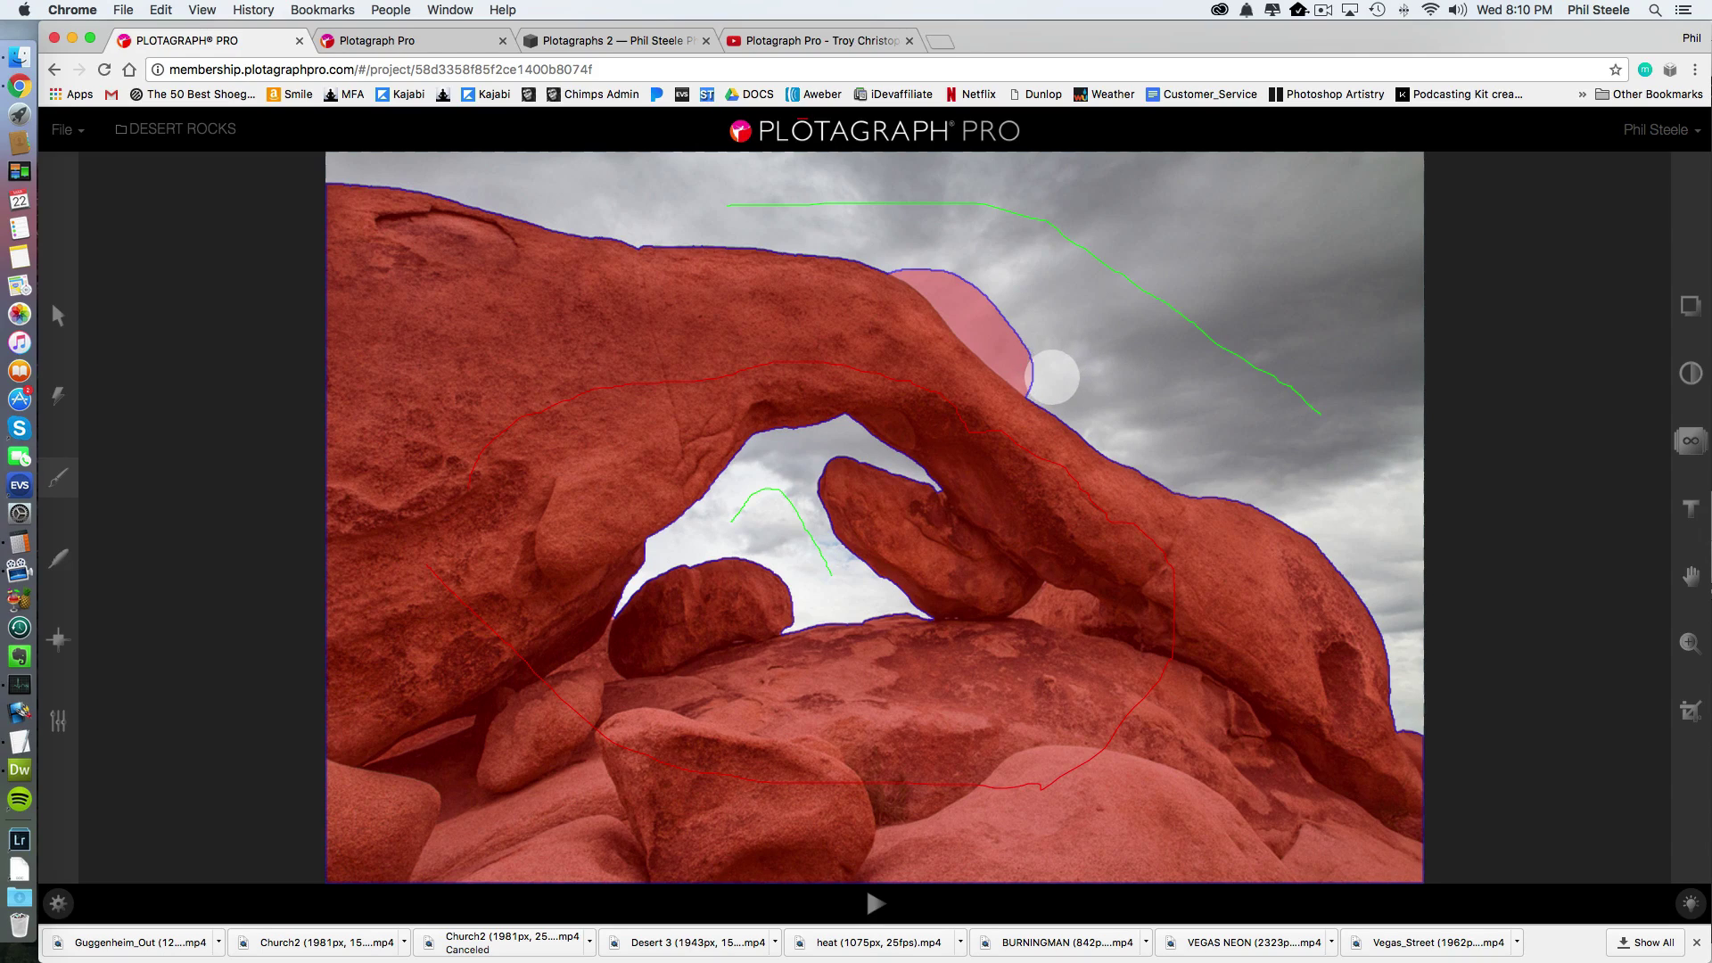
{"action": "mouse_move", "coordinate": [1039, 375]}
{"action": "left_mouse_down"}
{"action": "mouse_move", "coordinate": [905, 252]}
{"action": "mouse_move", "coordinate": [1026, 365]}
{"action": "mouse_move", "coordinate": [1013, 355]}
{"action": "mouse_move", "coordinate": [1073, 339]}
{"action": "left_mouse_up"}
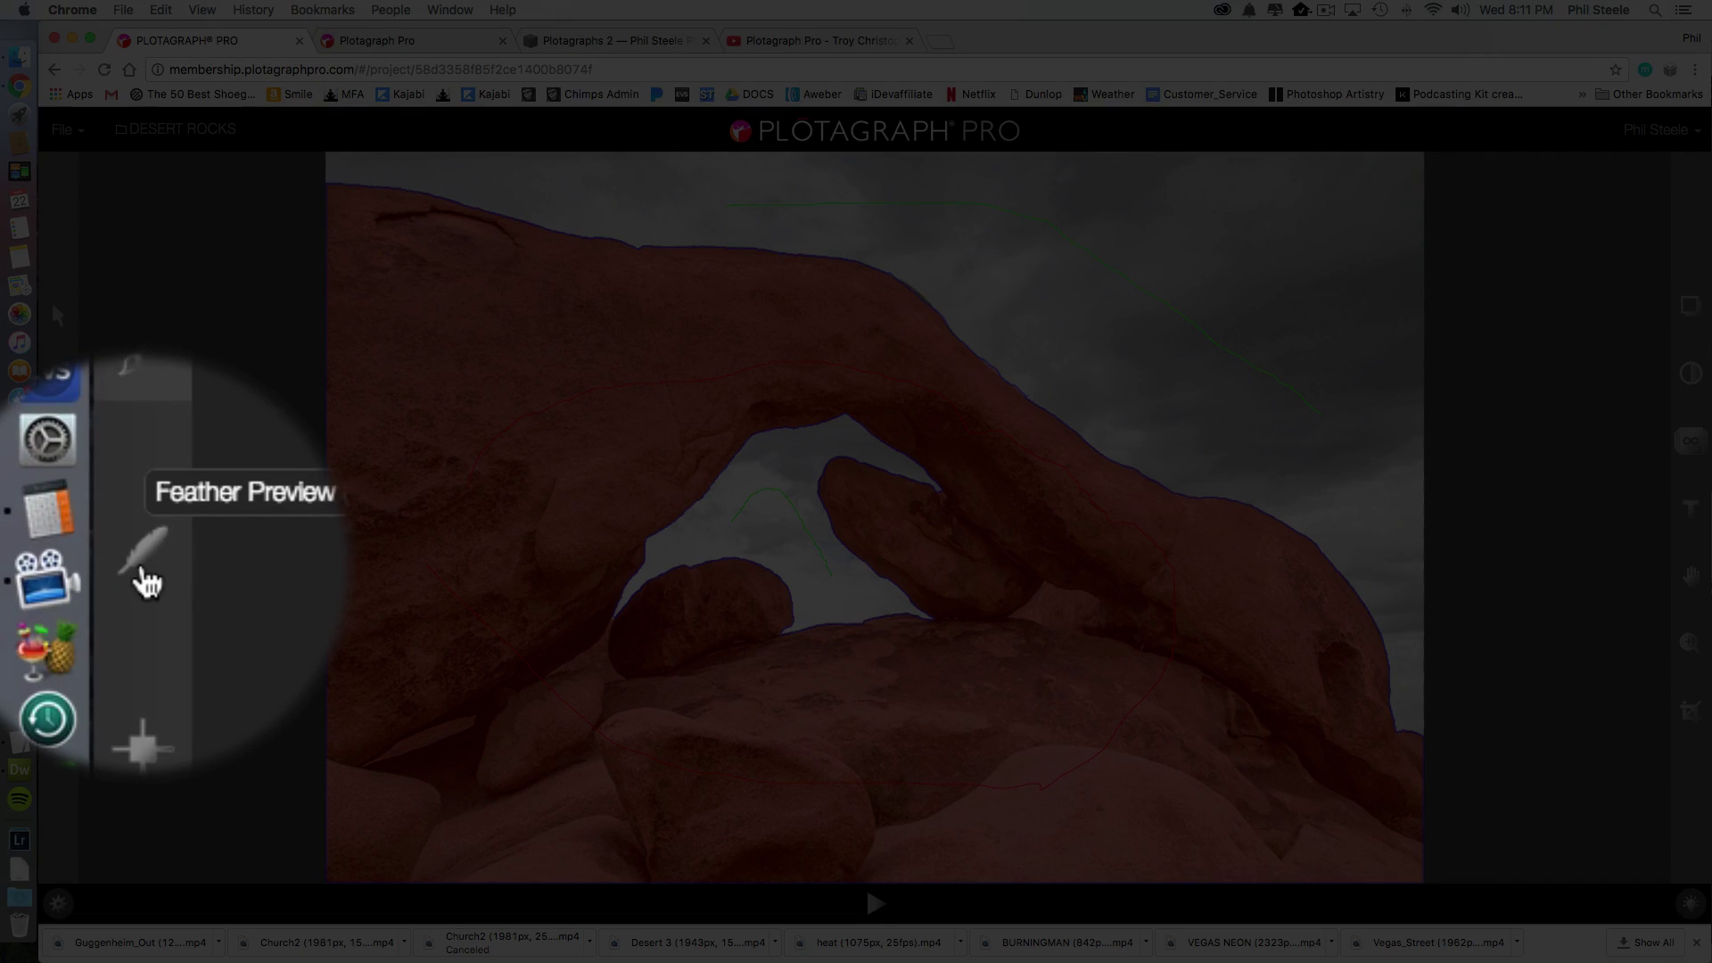
Raise the Background feather, then the Foreground feather, in the Feather preview
{"action": "left_click", "coordinate": [145, 582]}
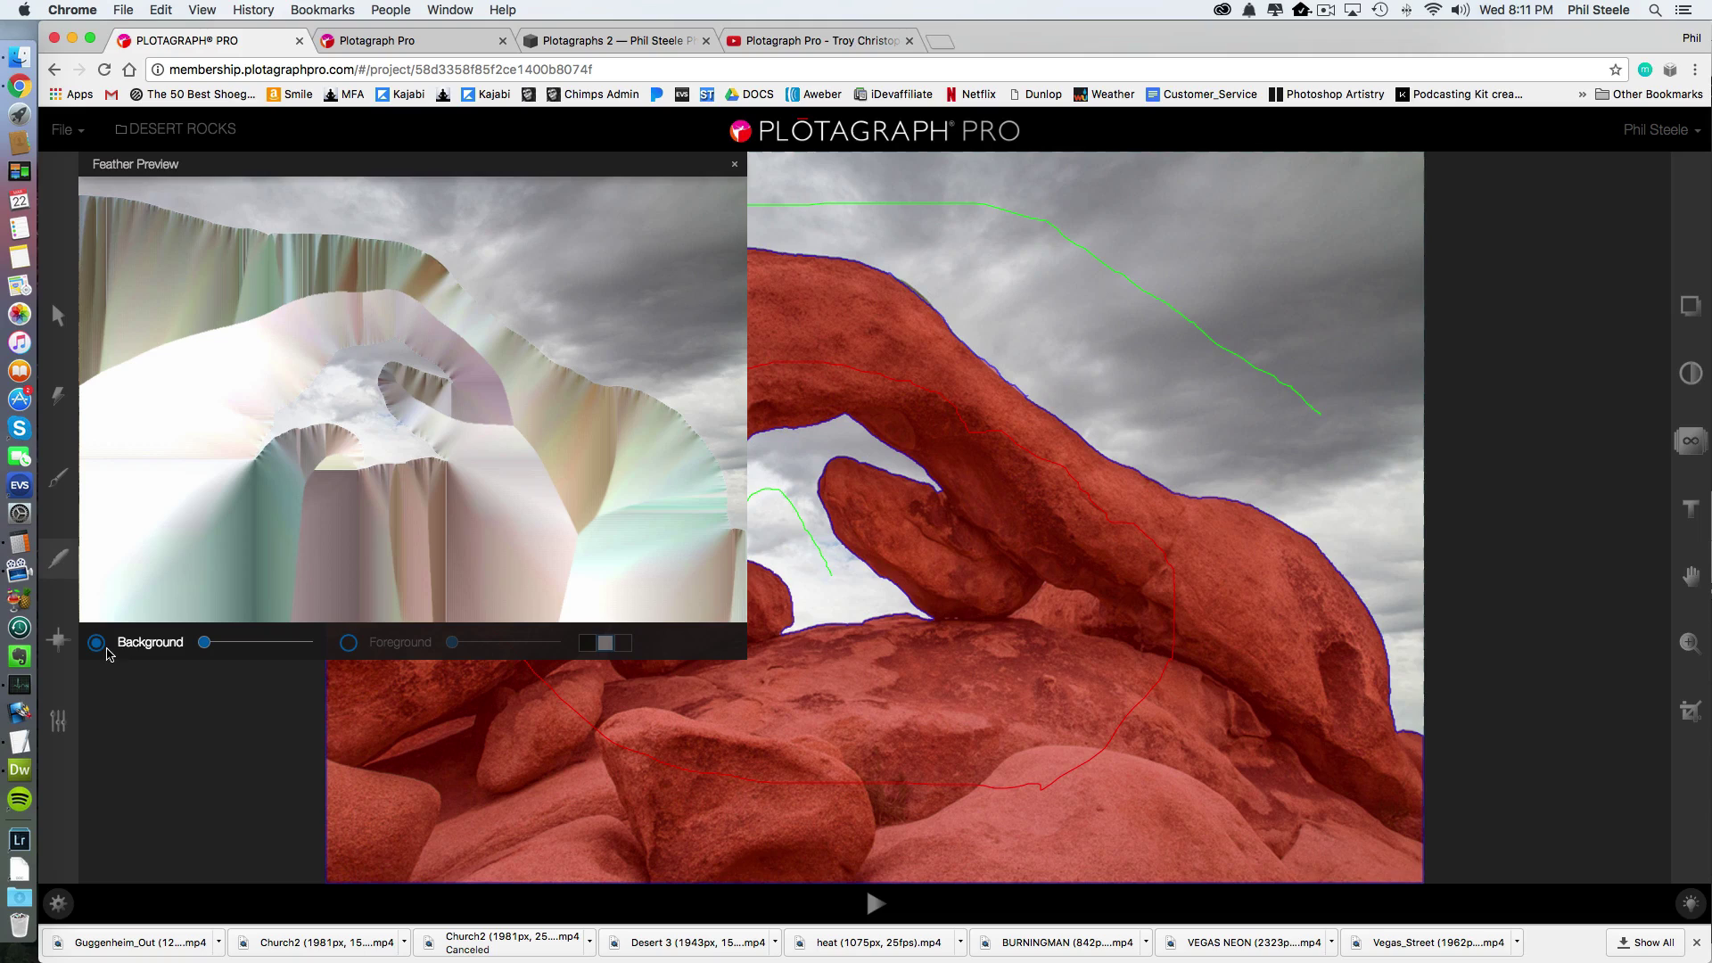
{"action": "left_click_drag", "start_coordinate": [204, 643], "coordinate": [253, 651]}
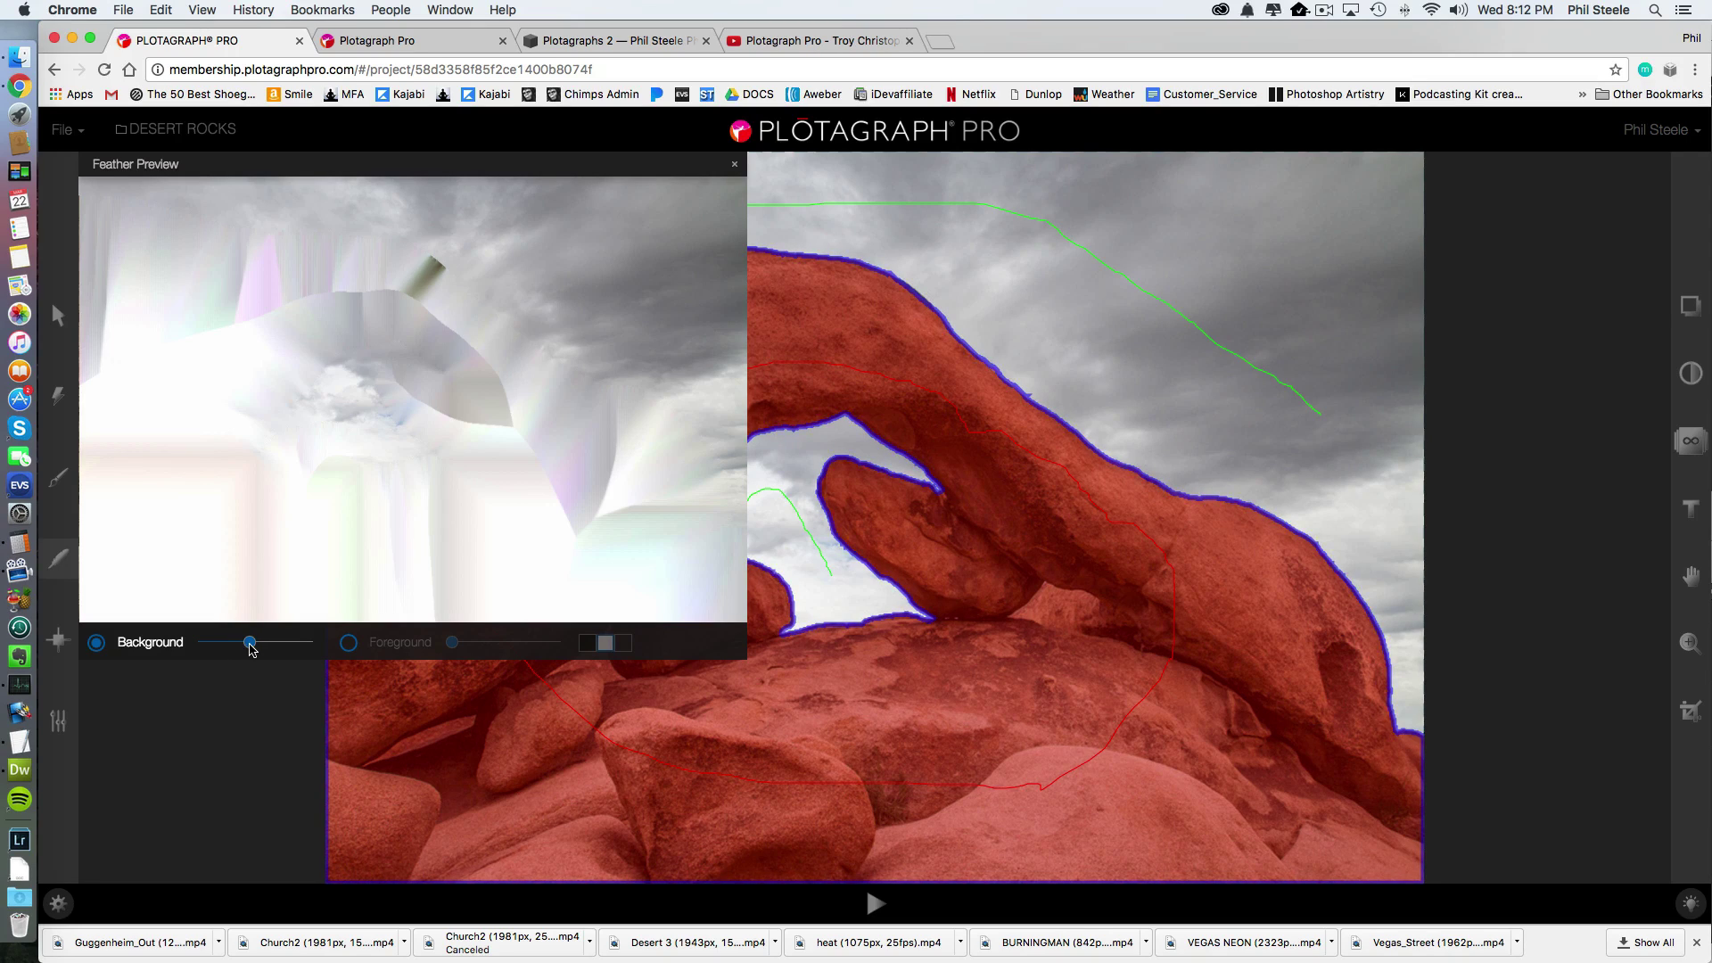
{"action": "left_click", "coordinate": [349, 643]}
{"action": "left_click_drag", "start_coordinate": [452, 644], "coordinate": [464, 650]}
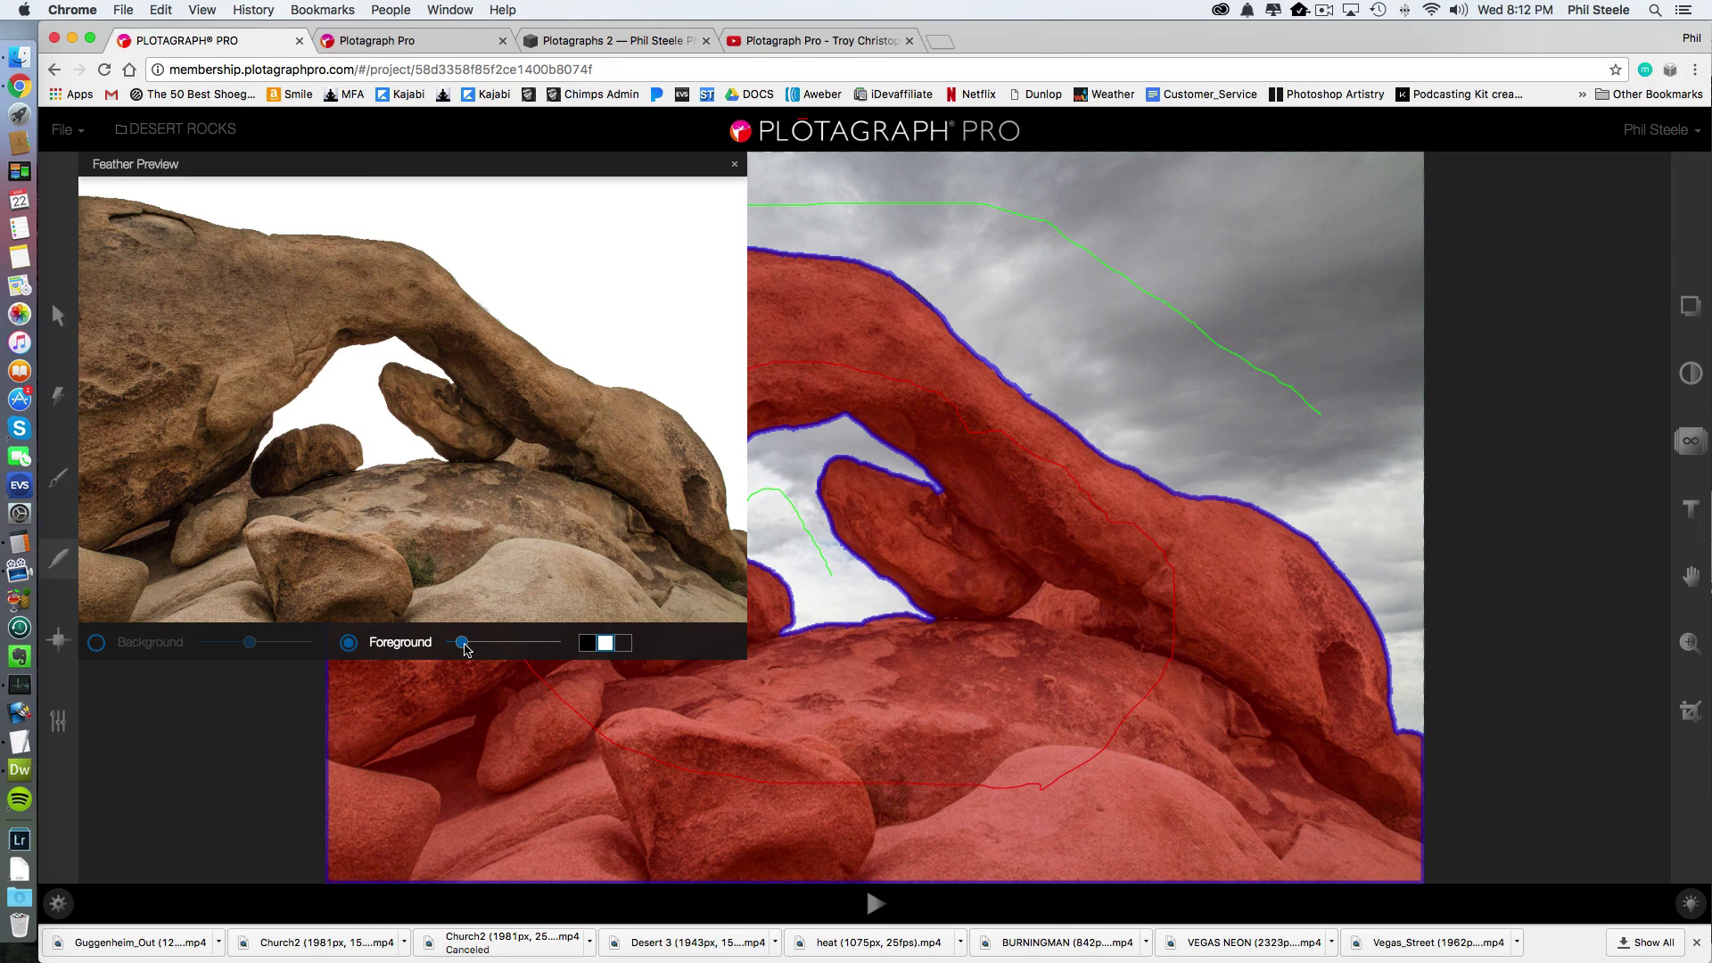
{"action": "mouse_move", "coordinate": [460, 651]}
{"action": "left_mouse_down"}
{"action": "mouse_move", "coordinate": [528, 648]}
{"action": "mouse_move", "coordinate": [462, 649]}
{"action": "left_mouse_up"}
Close the Feather Preview to show the plain rock arch photo
{"action": "left_click", "coordinate": [733, 170]}
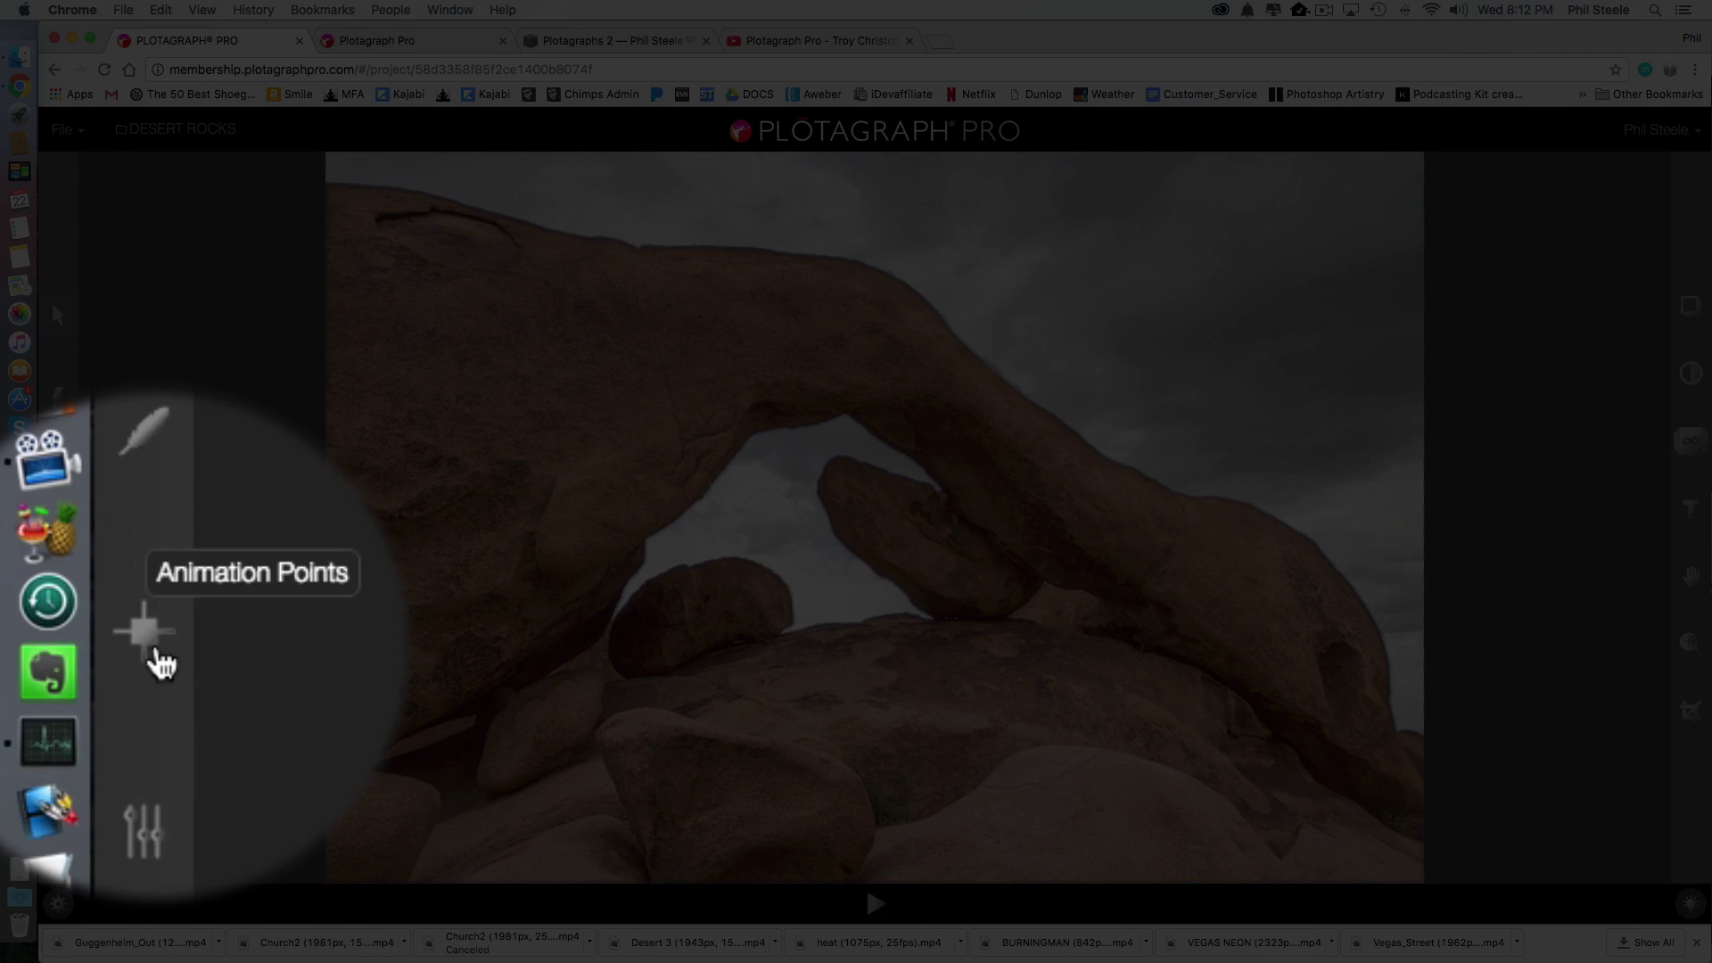
Add motion arrows across the right, upper and upper-left sky plus an upward one in the arch opening
{"action": "left_click", "coordinate": [155, 653]}
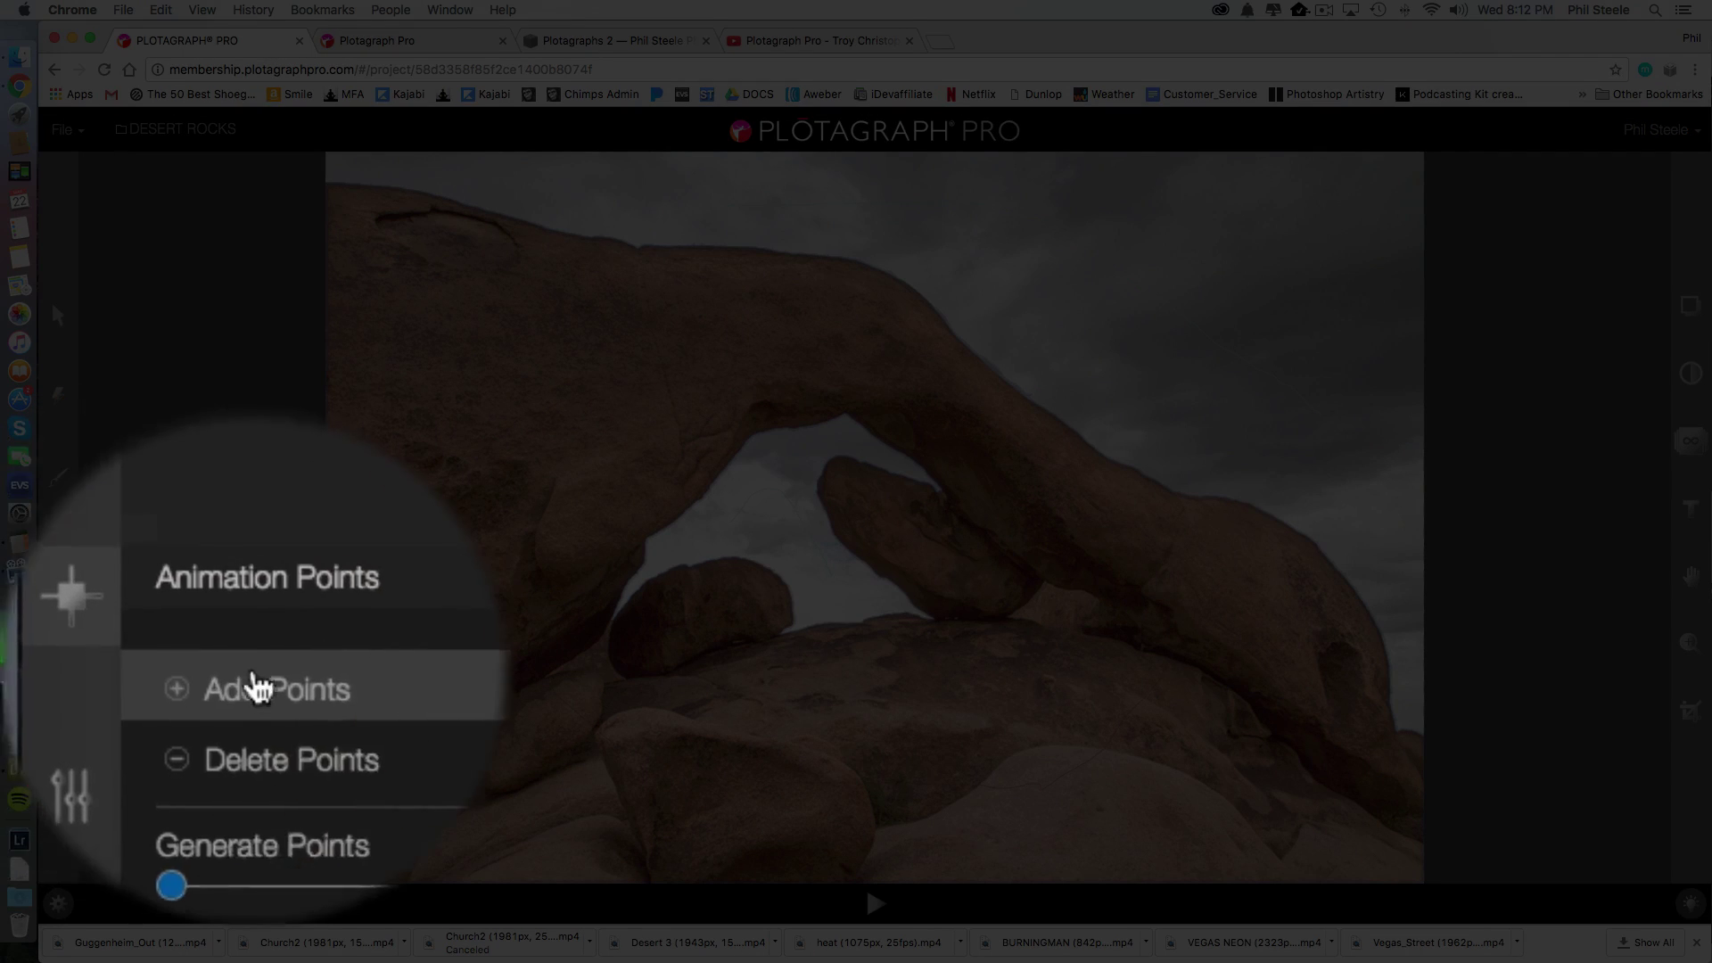
{"action": "left_click", "coordinate": [136, 680]}
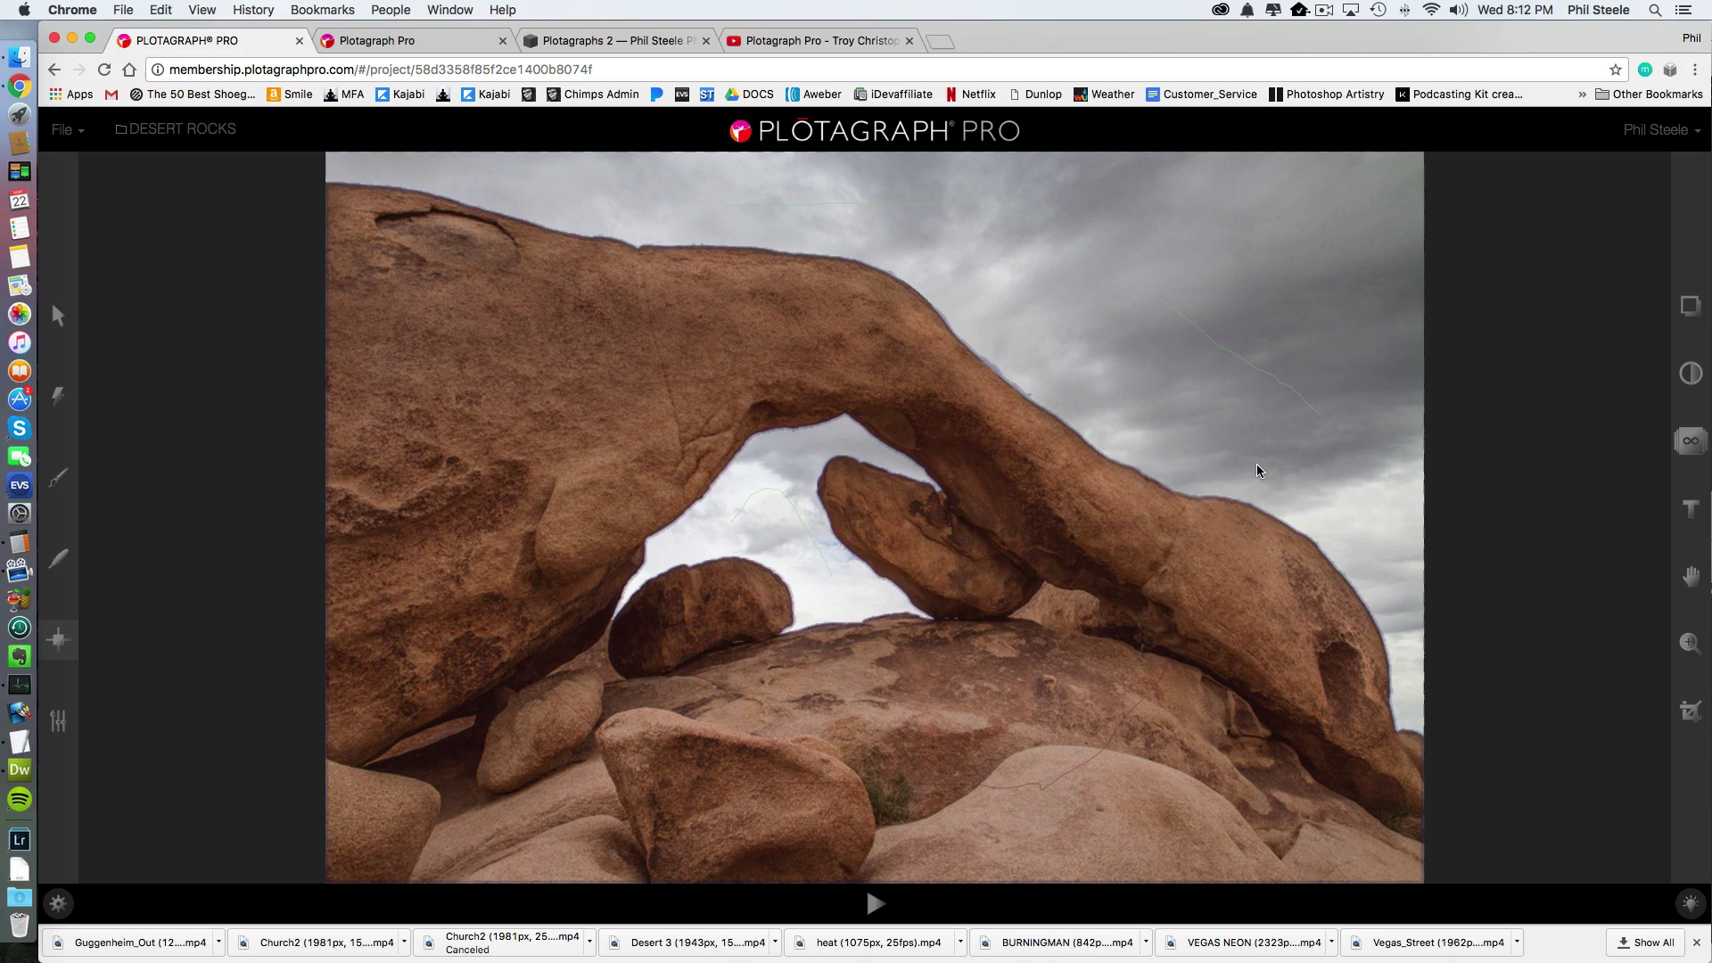
{"action": "left_click_drag", "start_coordinate": [1281, 459], "coordinate": [1302, 450]}
{"action": "left_click_drag", "start_coordinate": [1203, 379], "coordinate": [1268, 340]}
{"action": "left_click_drag", "start_coordinate": [1067, 221], "coordinate": [1095, 208]}
{"action": "left_click_drag", "start_coordinate": [776, 213], "coordinate": [827, 187]}
{"action": "left_click_drag", "start_coordinate": [815, 589], "coordinate": [800, 467]}
{"action": "left_click", "coordinate": [876, 908]}
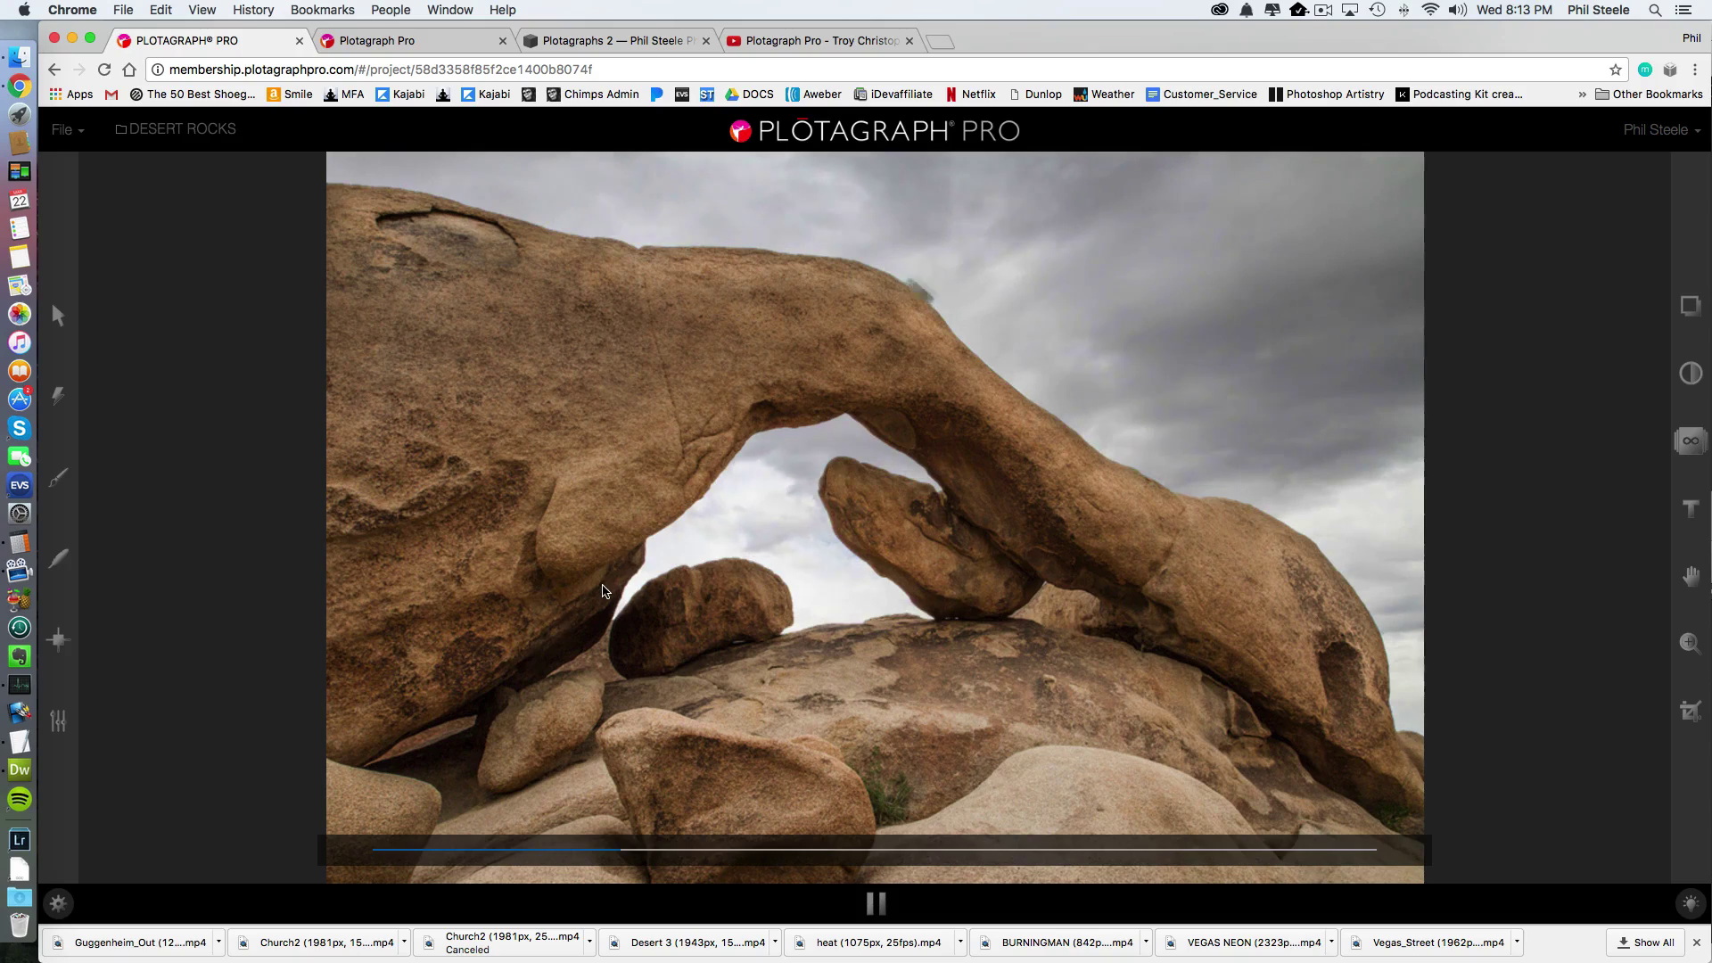
{"action": "left_click", "coordinate": [58, 640]}
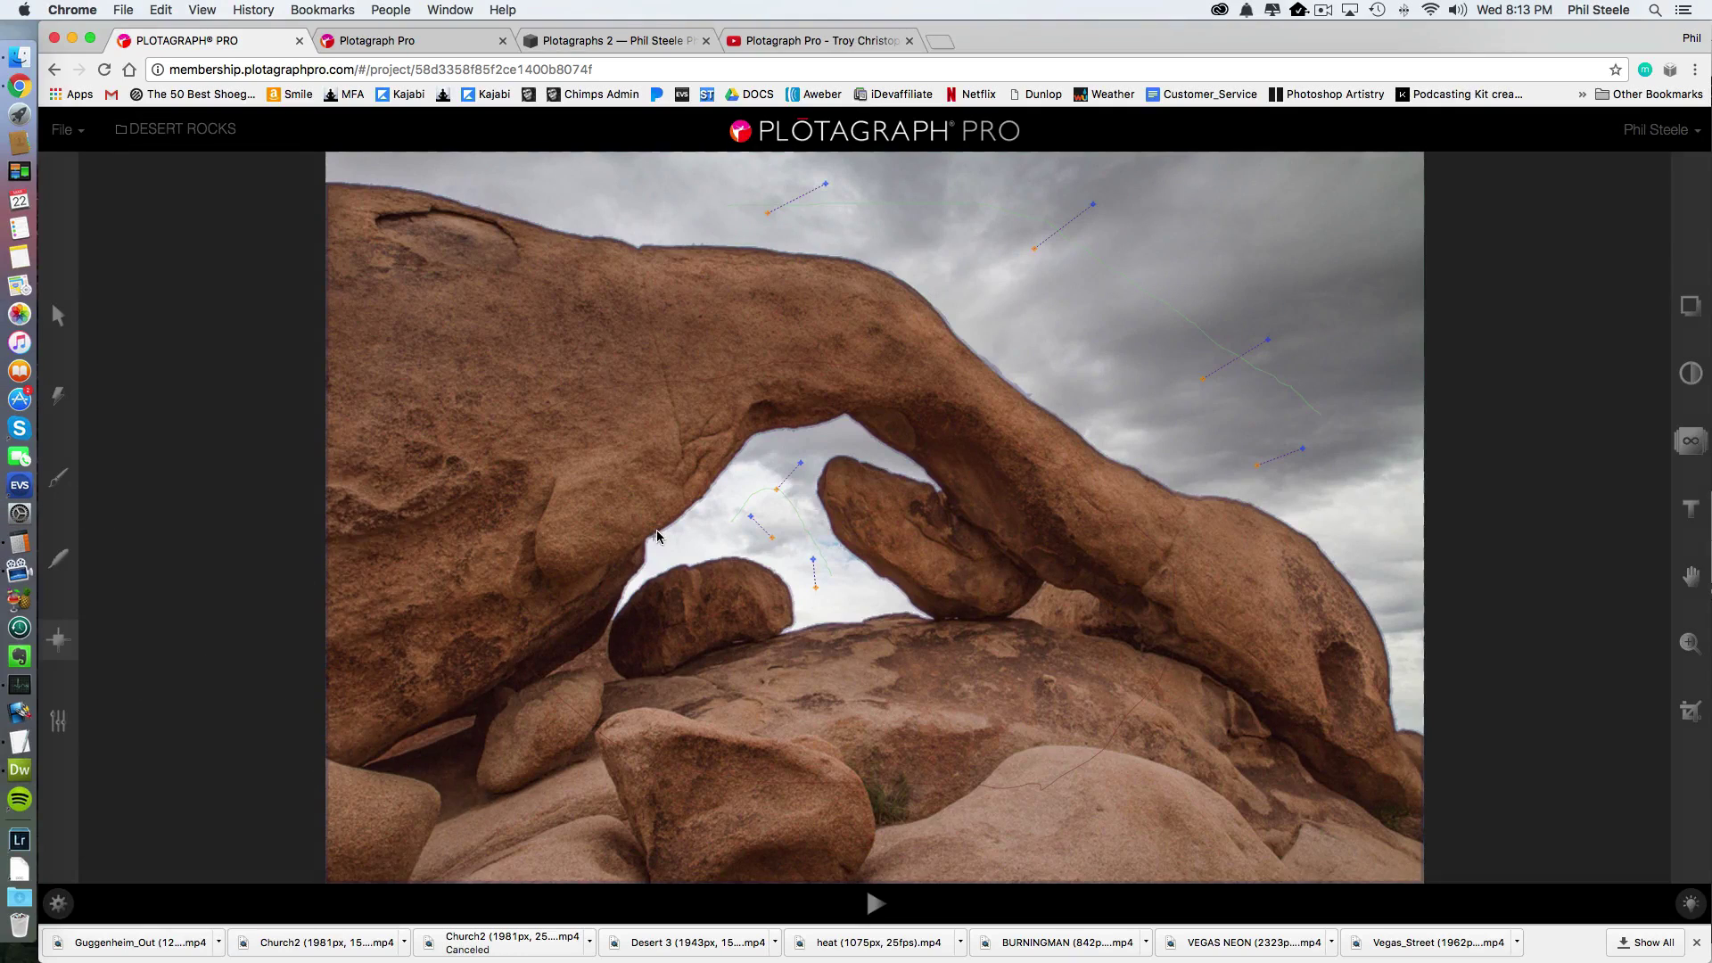
Anchor the arch's top edge and play the animation preview
{"action": "left_click", "coordinate": [926, 299]}
{"action": "left_click", "coordinate": [877, 906]}
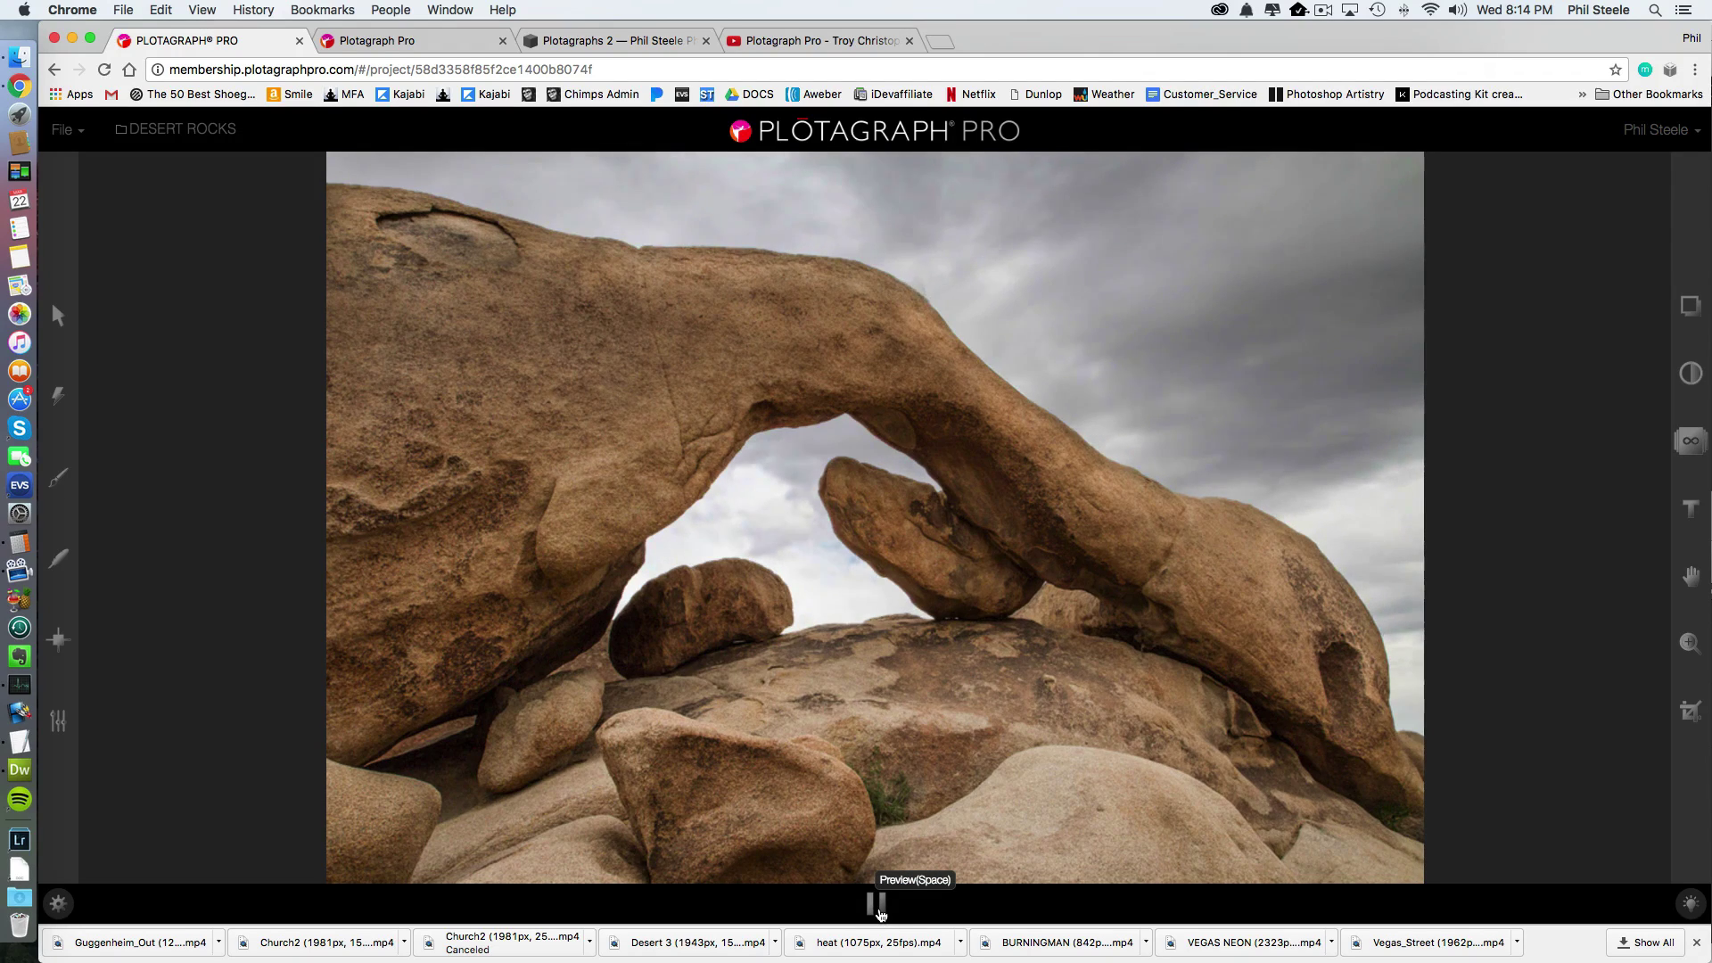
Stop the preview and paint mask over the arch-top gap with a smaller brush
{"action": "left_click", "coordinate": [878, 906]}
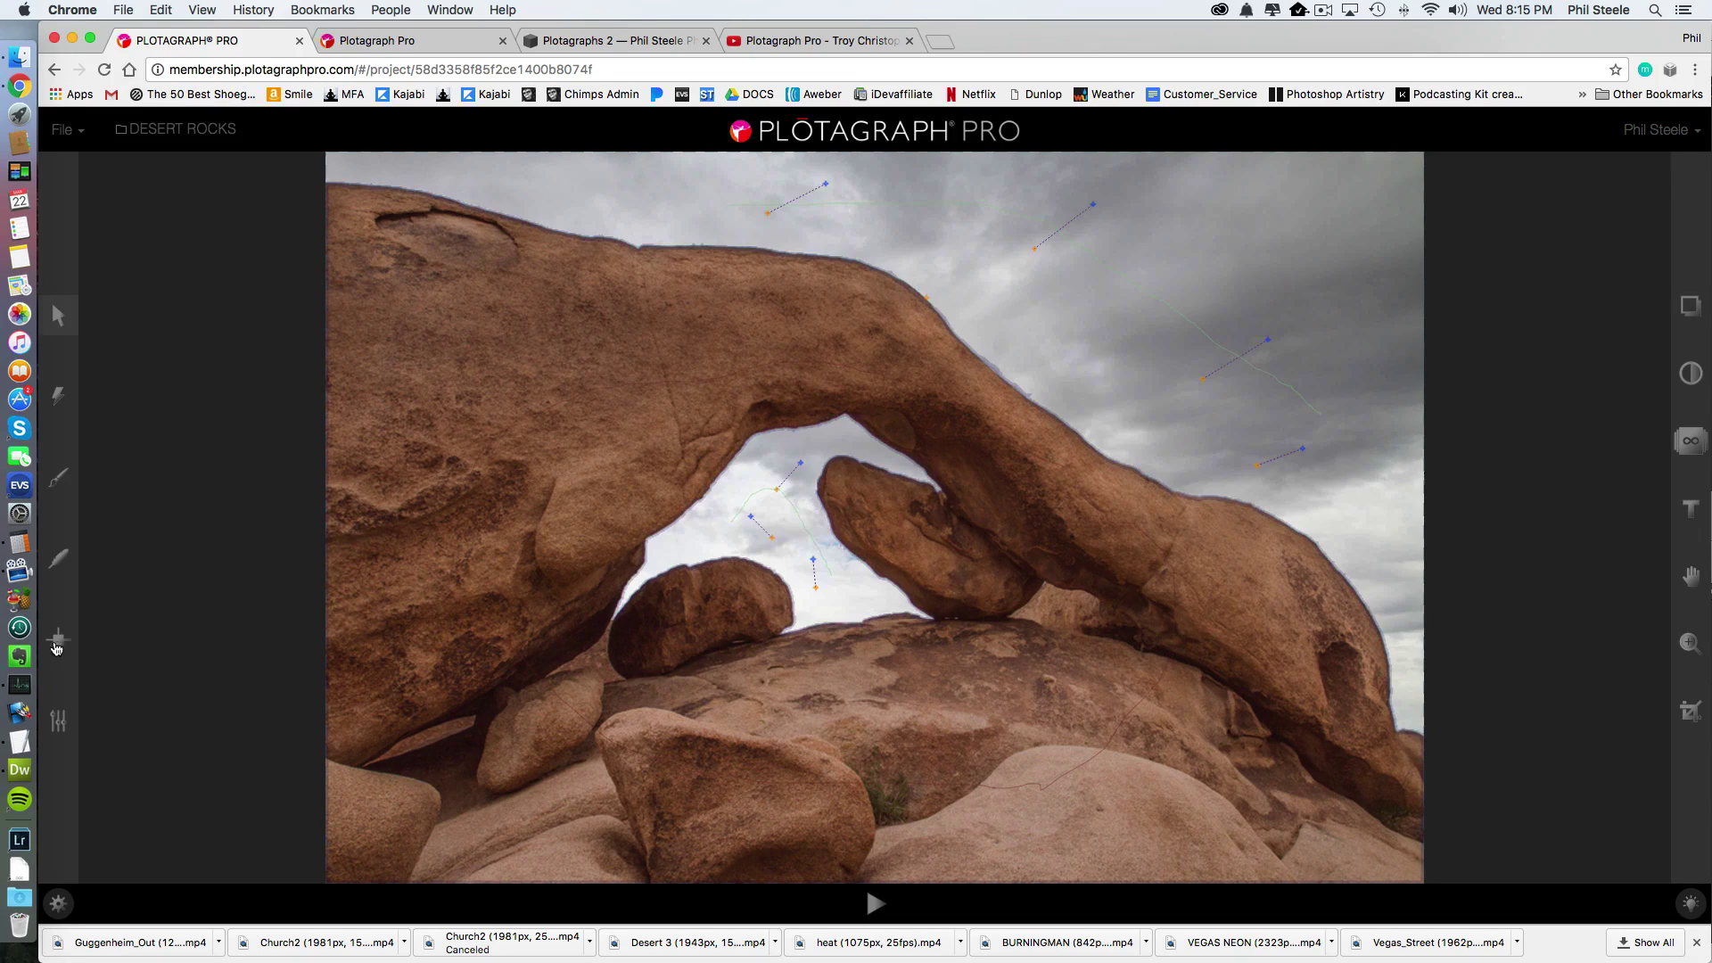
{"action": "left_click", "coordinate": [57, 480]}
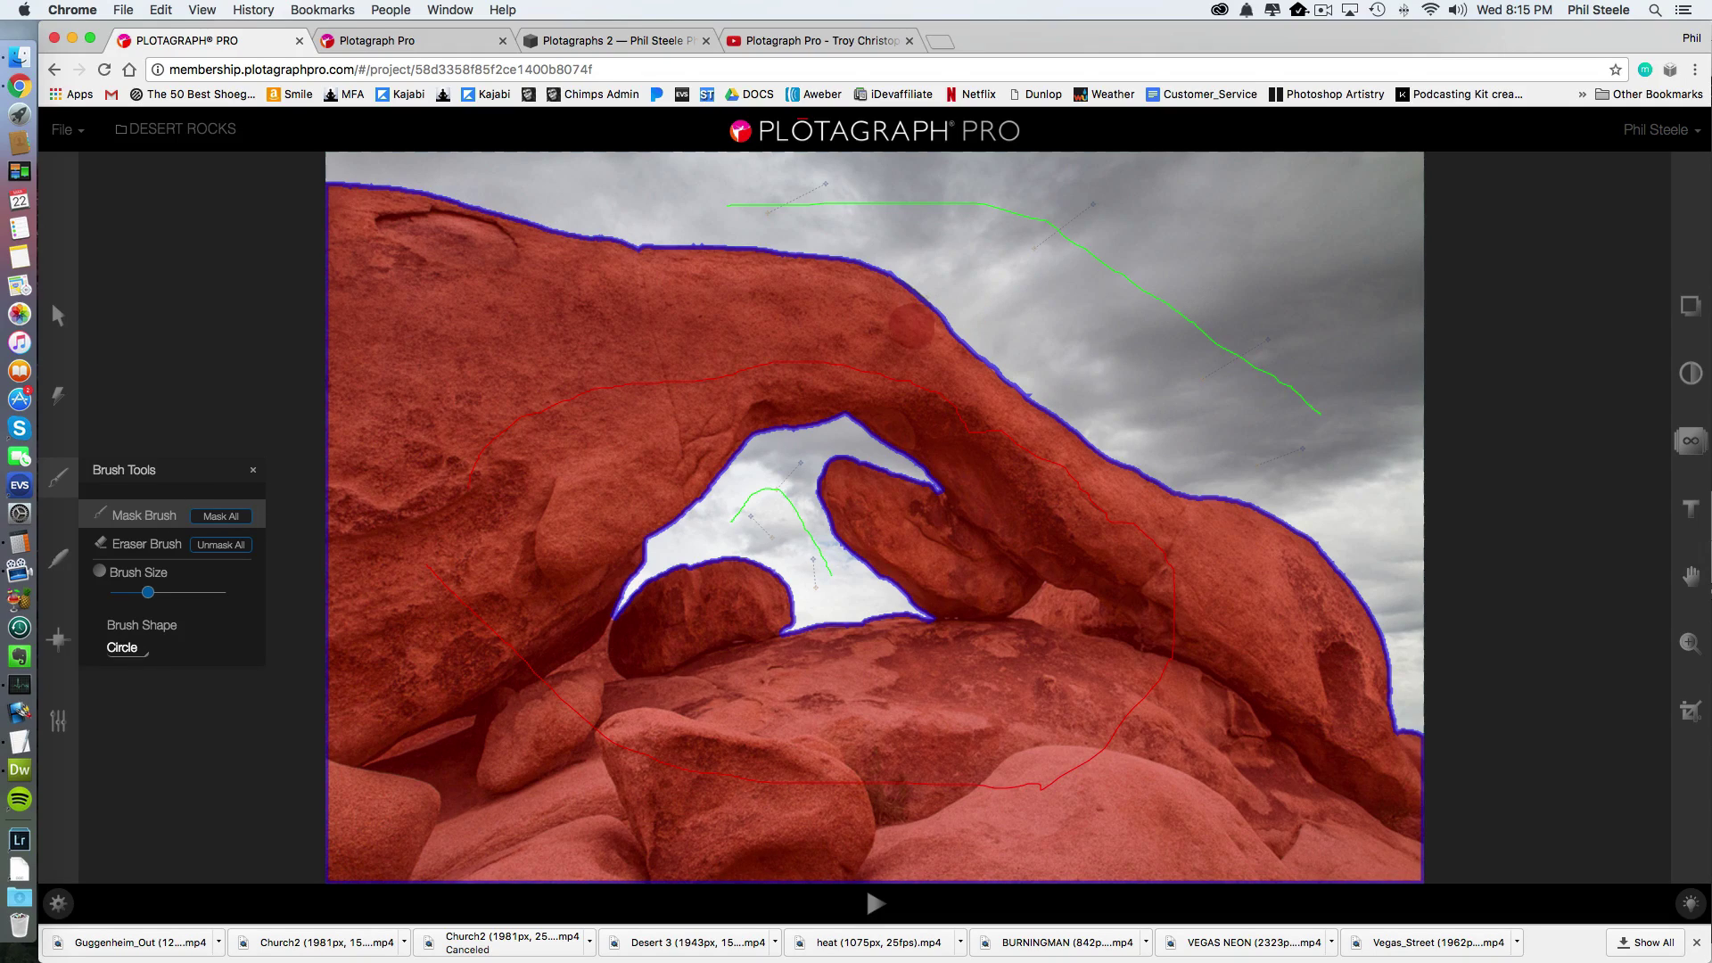
{"action": "key", "text": "bracketleft"}
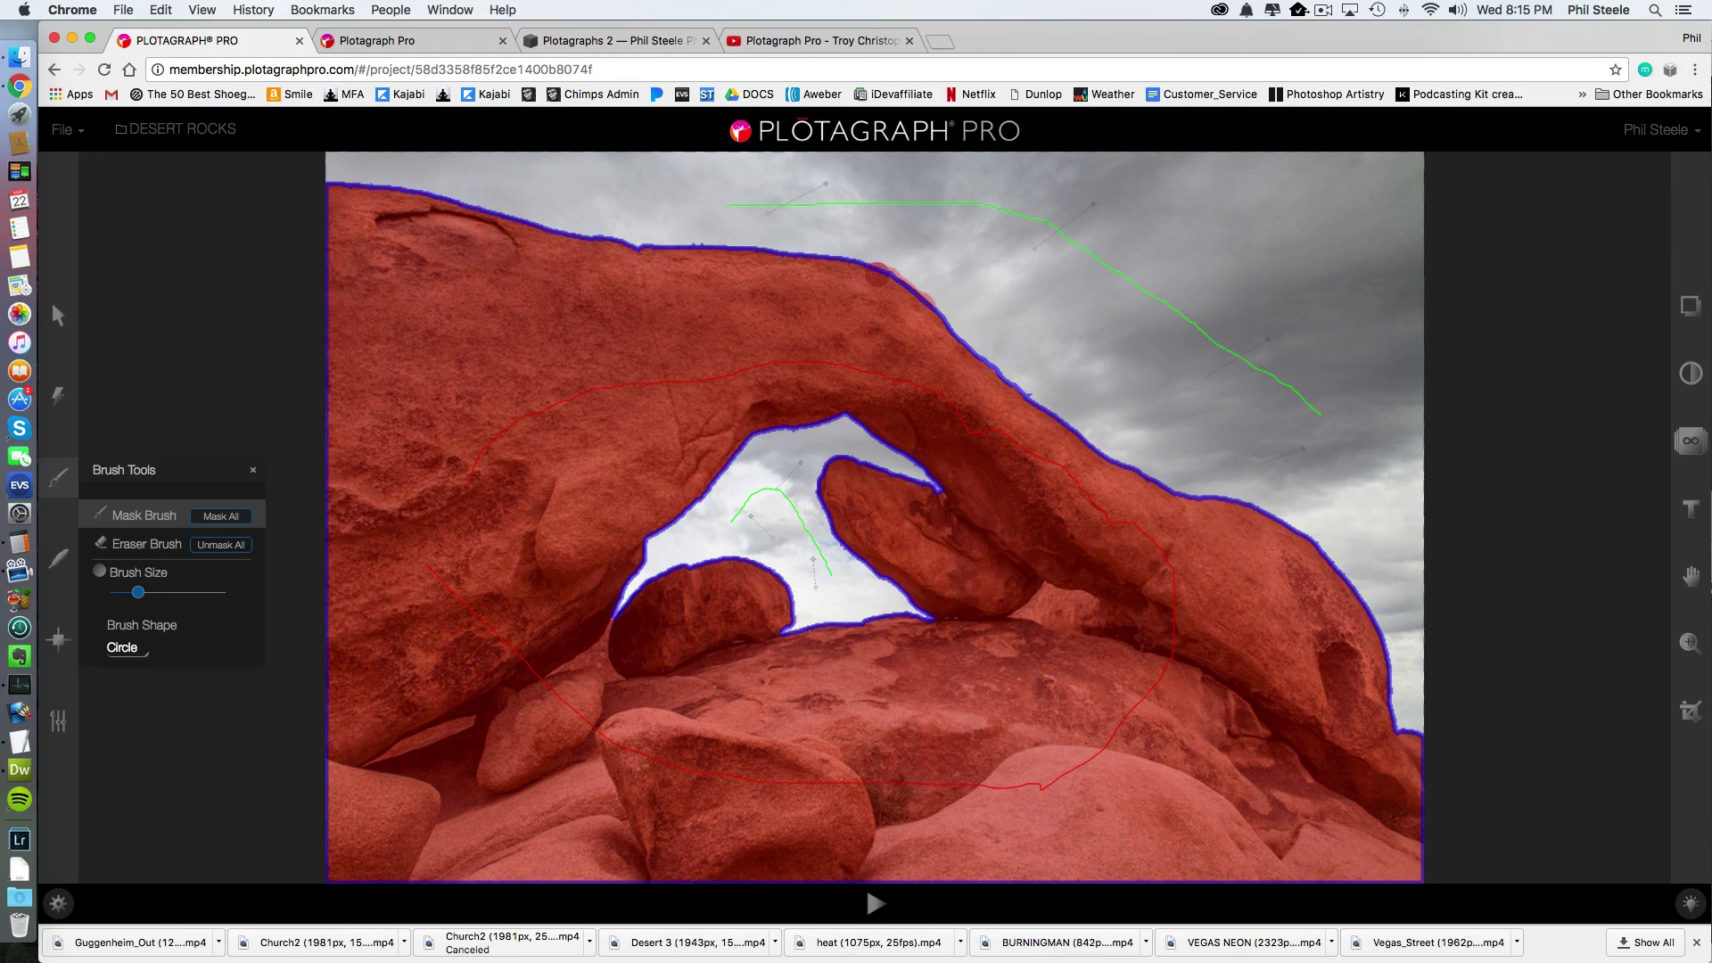
{"action": "key", "text": "Escape"}
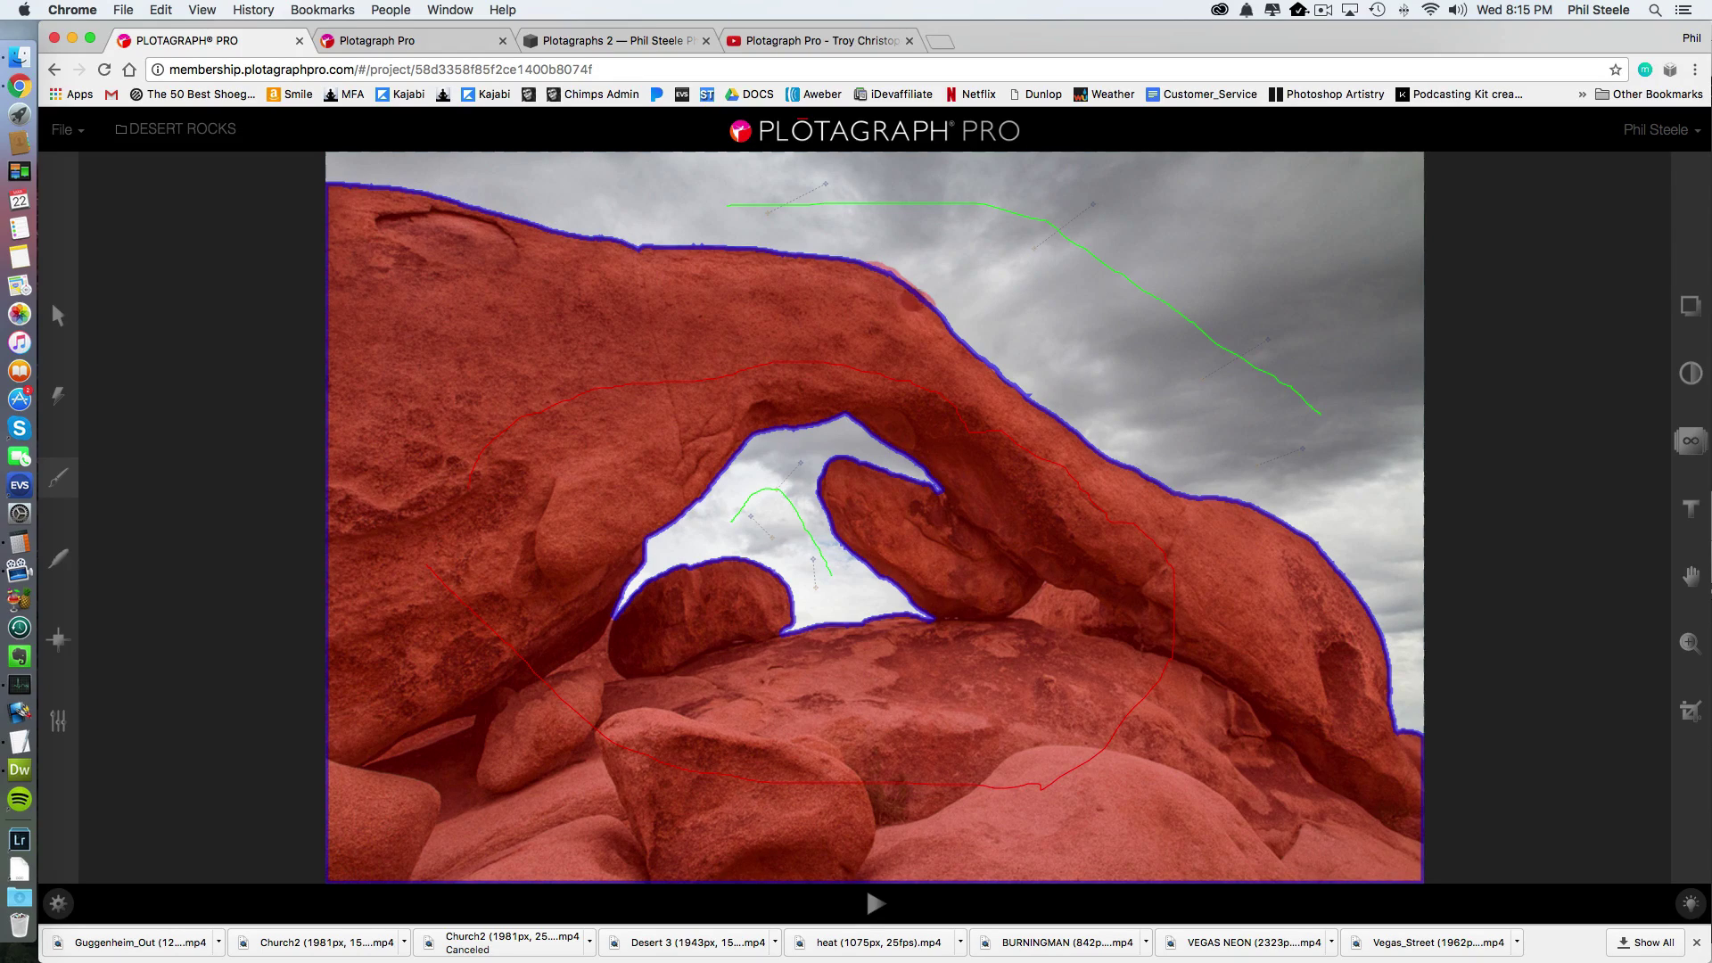
{"action": "left_click_drag", "start_coordinate": [892, 284], "coordinate": [918, 303]}
{"action": "left_click", "coordinate": [876, 905]}
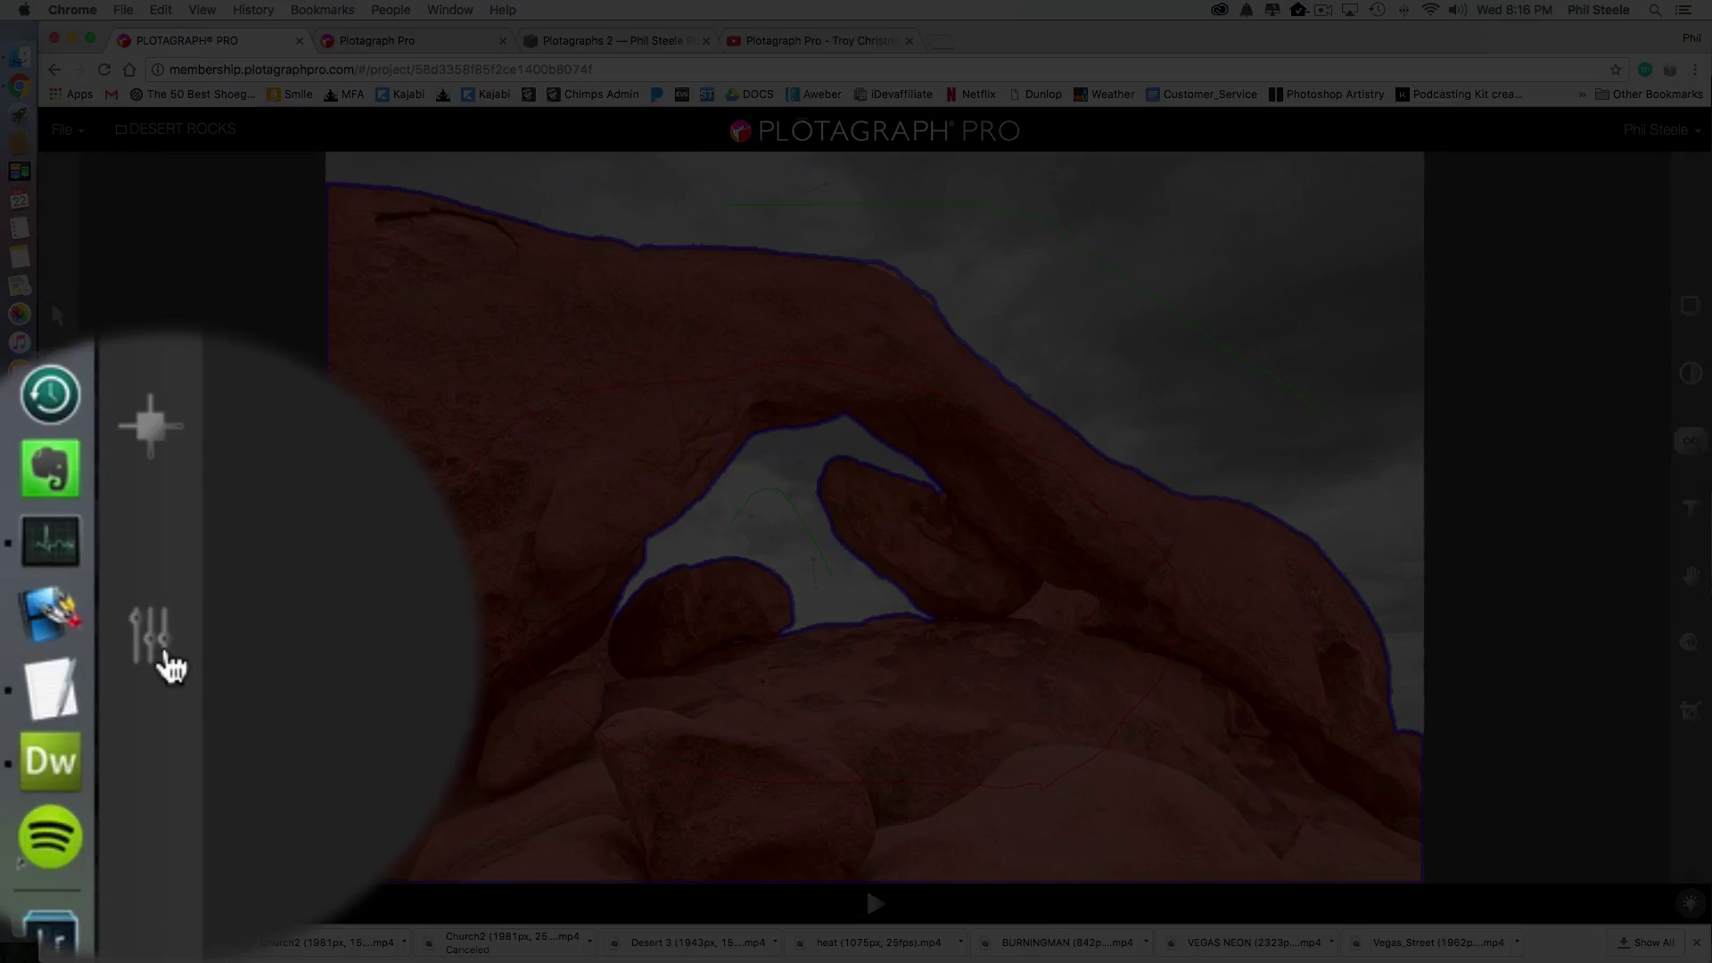
Set the loop length to 1.1 seconds, keeping Infinity mode and the Mesh animator
{"action": "left_click", "coordinate": [64, 730]}
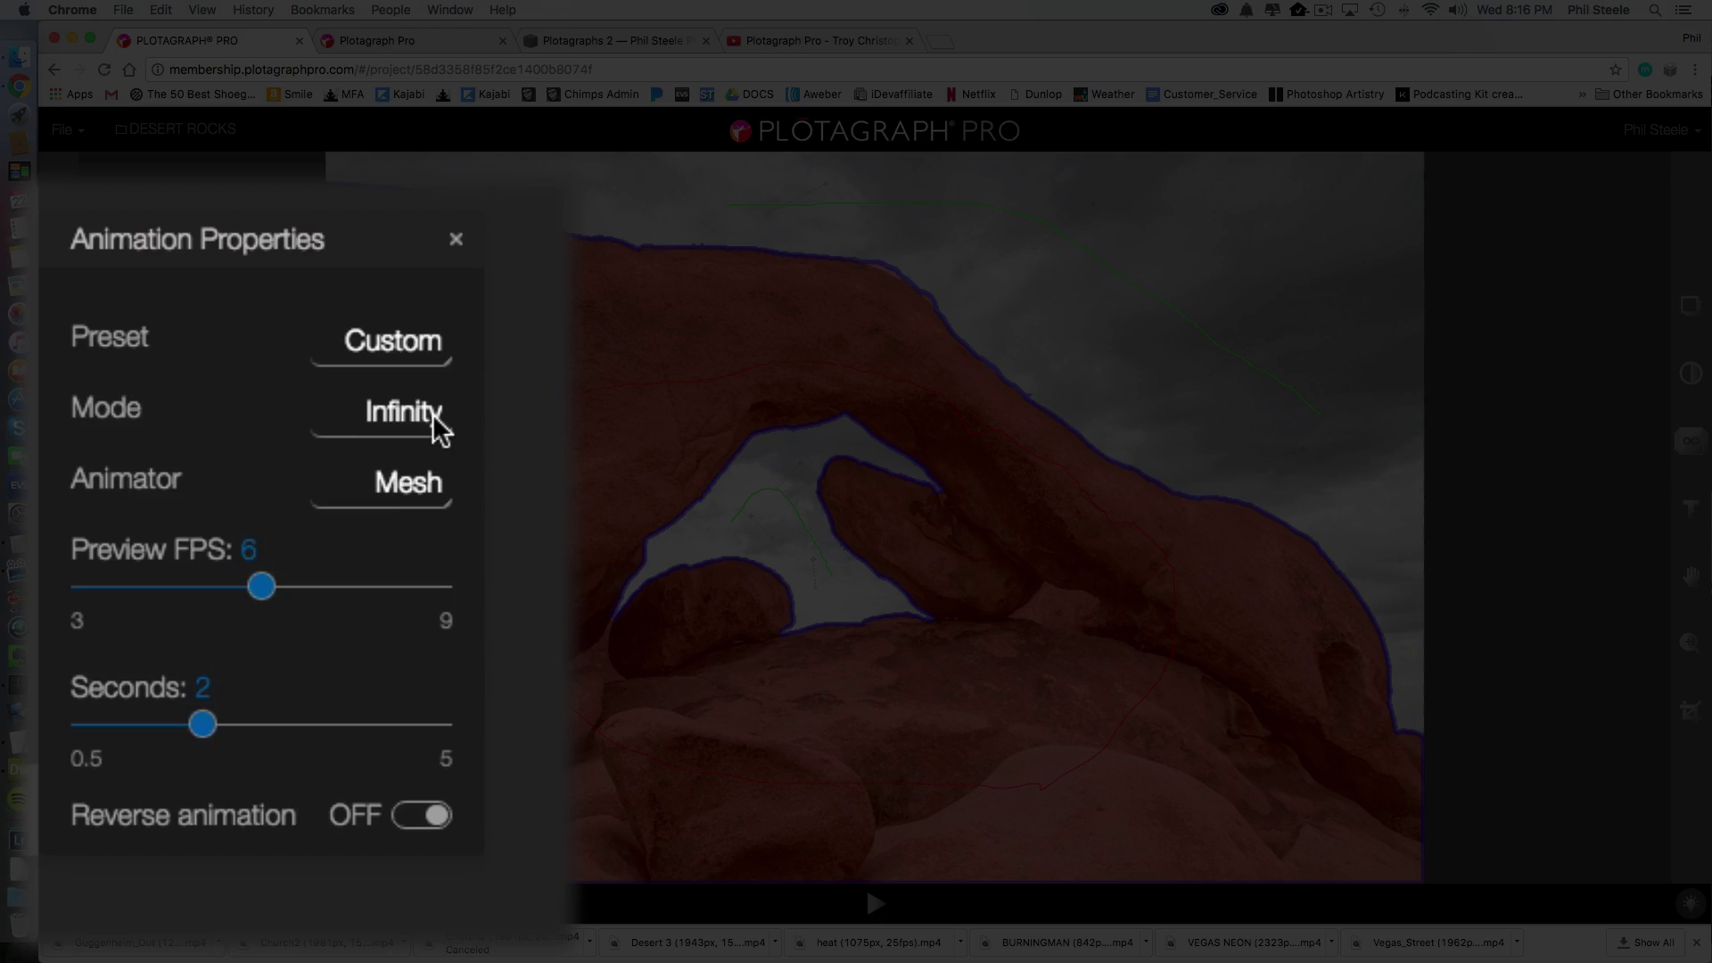
{"action": "left_click", "coordinate": [433, 415]}
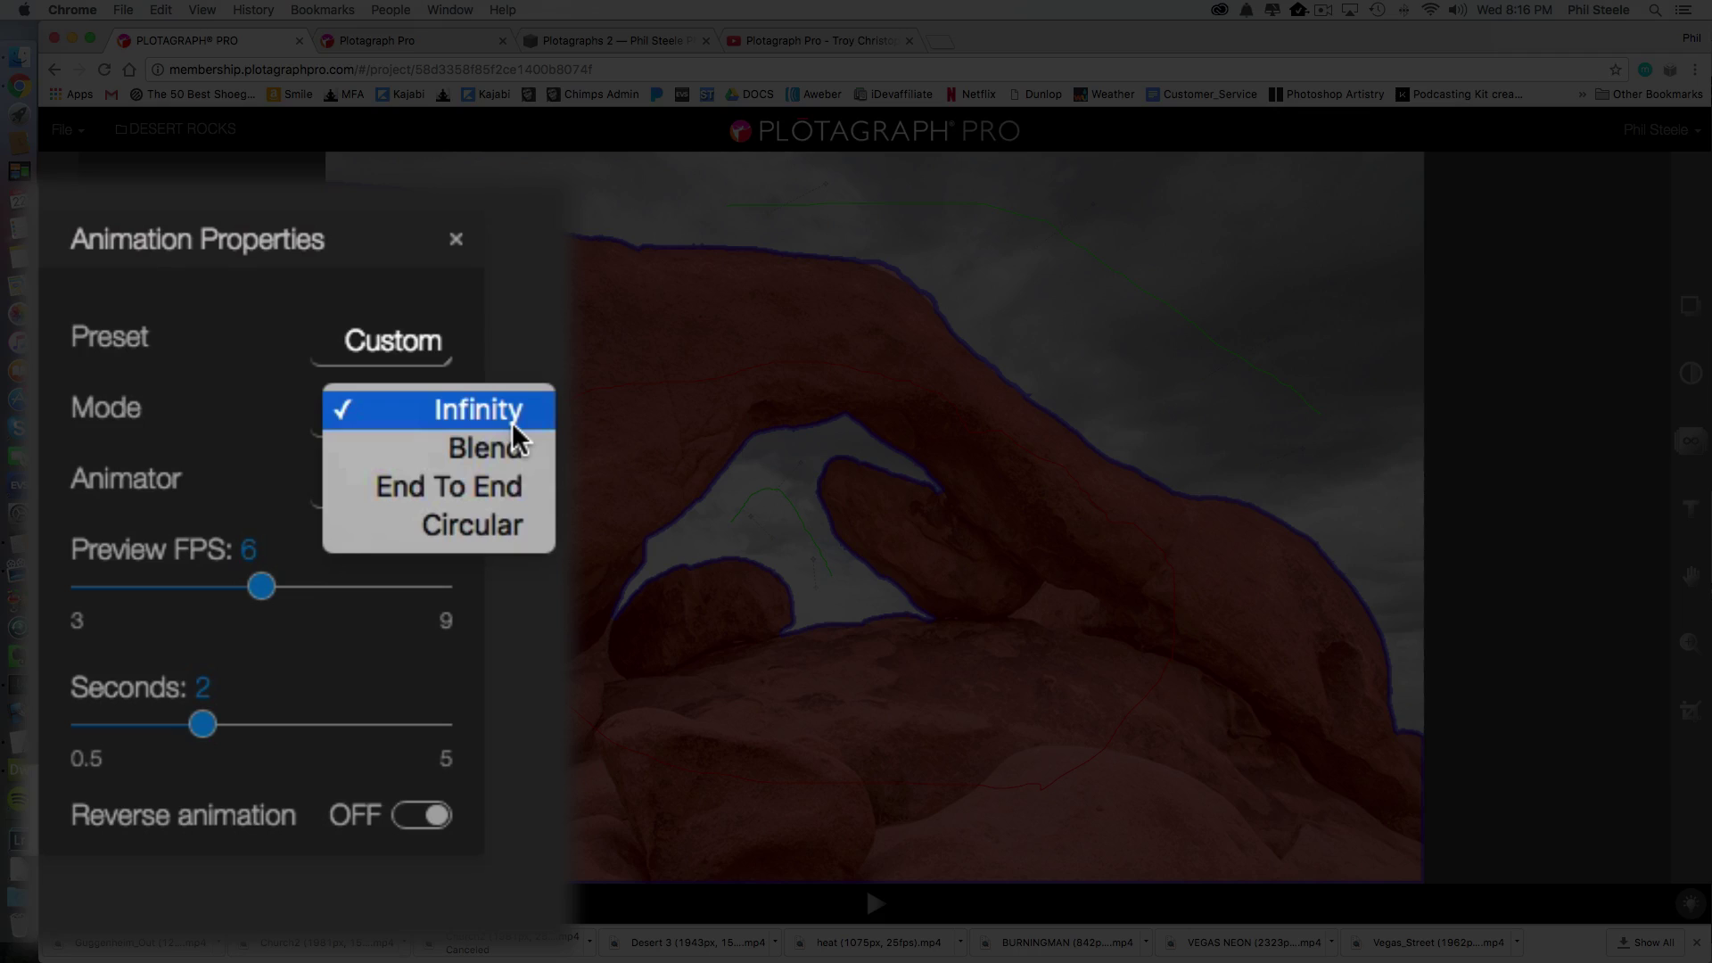
{"action": "left_click", "coordinate": [509, 361]}
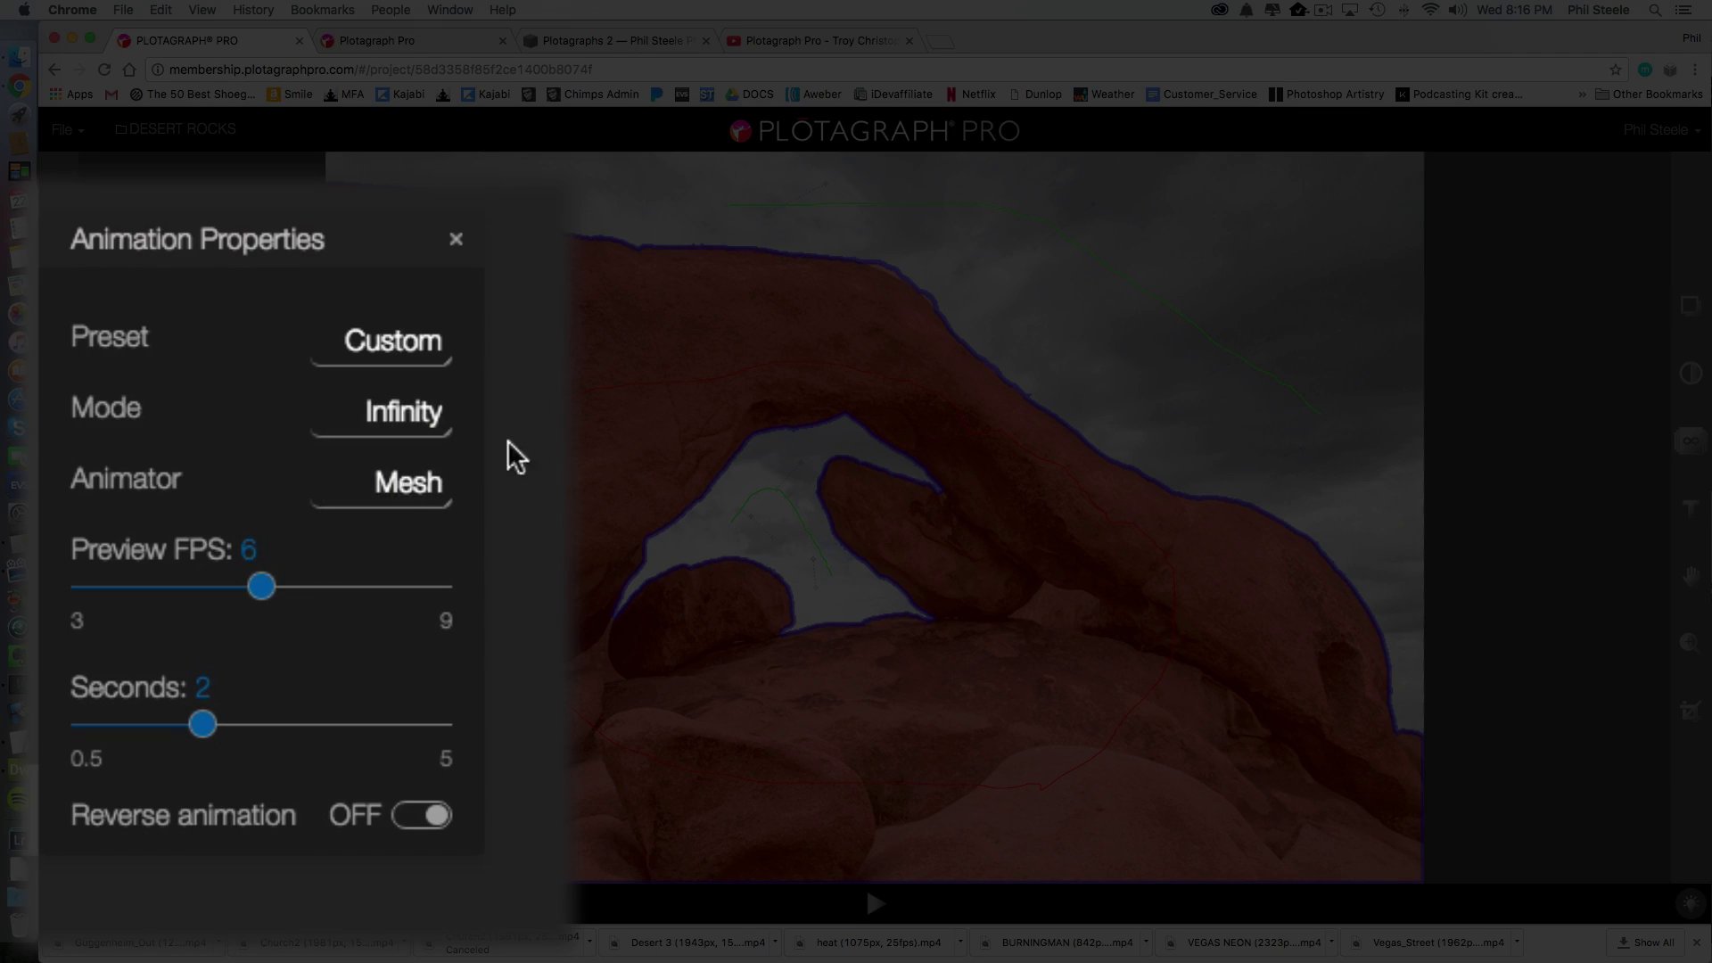
{"action": "left_click", "coordinate": [427, 489]}
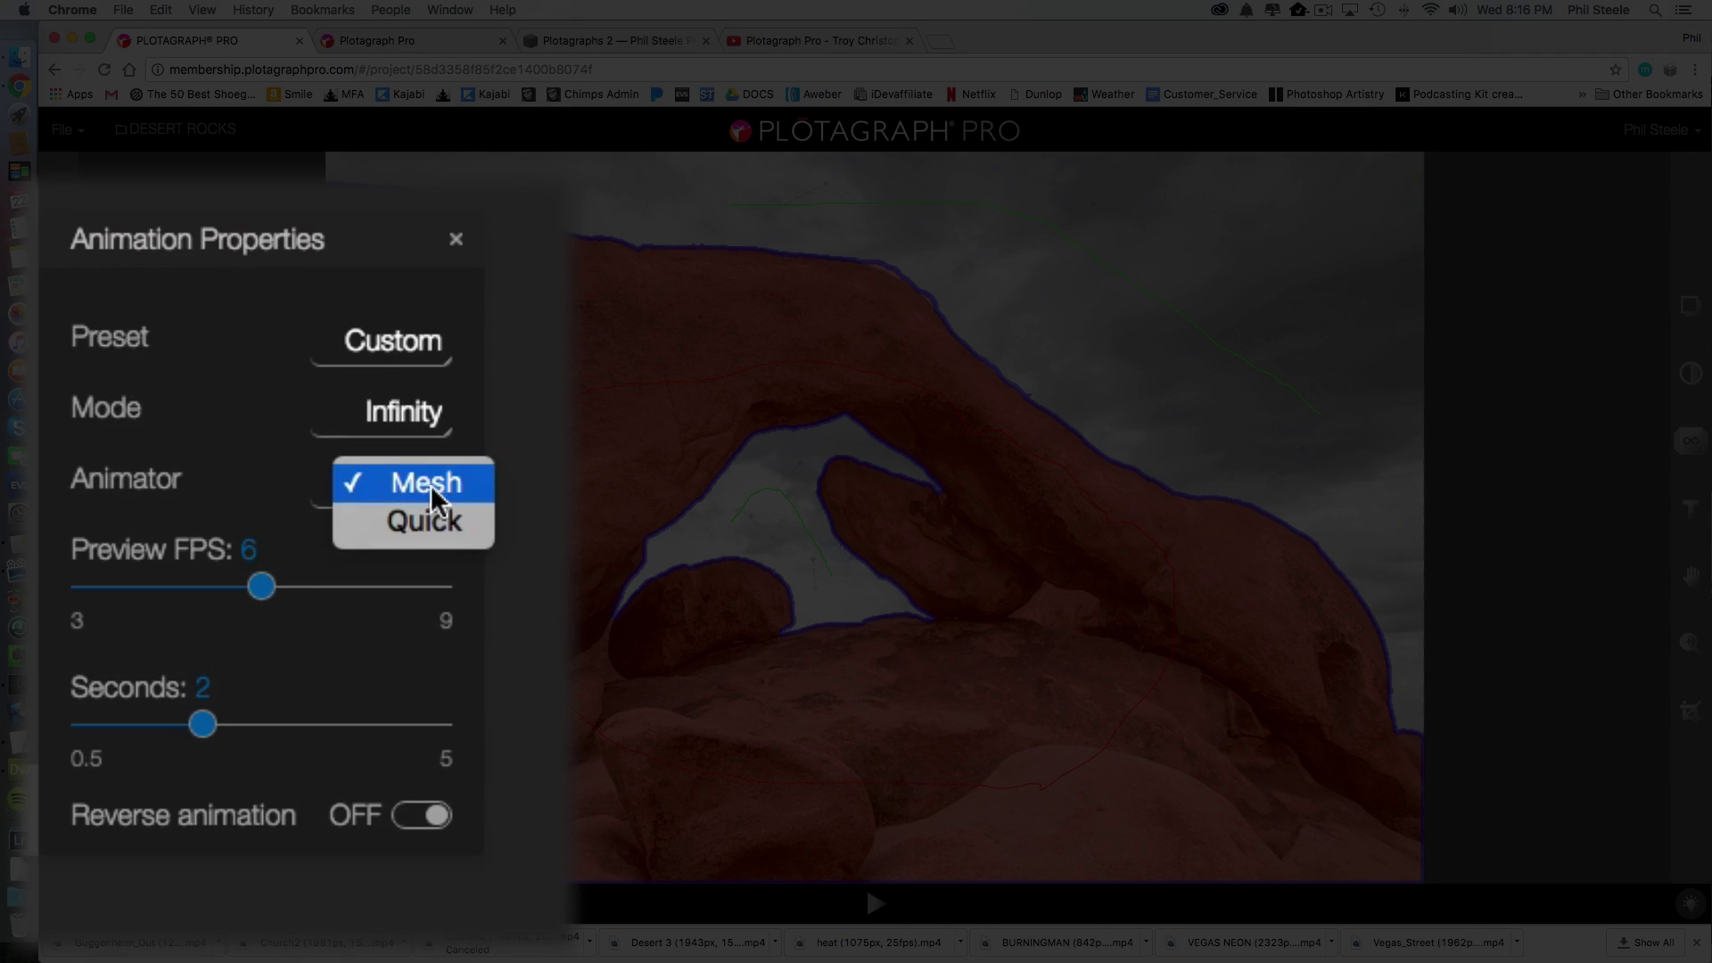
{"action": "left_click", "coordinate": [517, 477]}
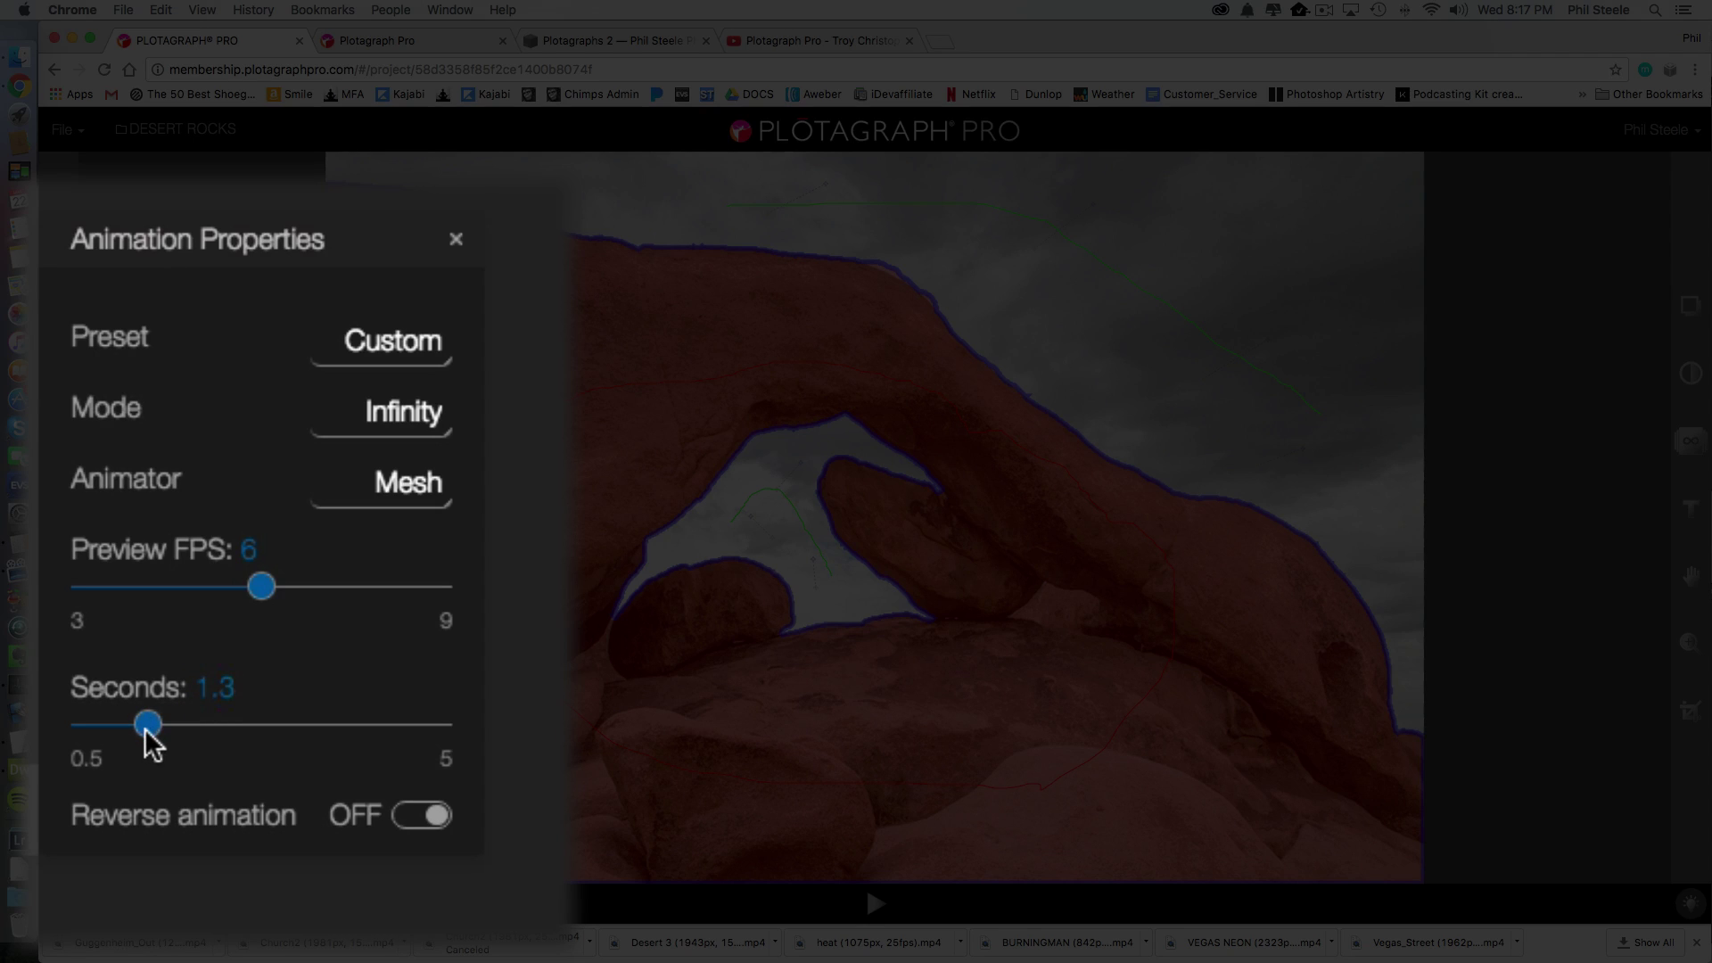
{"action": "left_click_drag", "start_coordinate": [145, 731], "coordinate": [135, 733]}
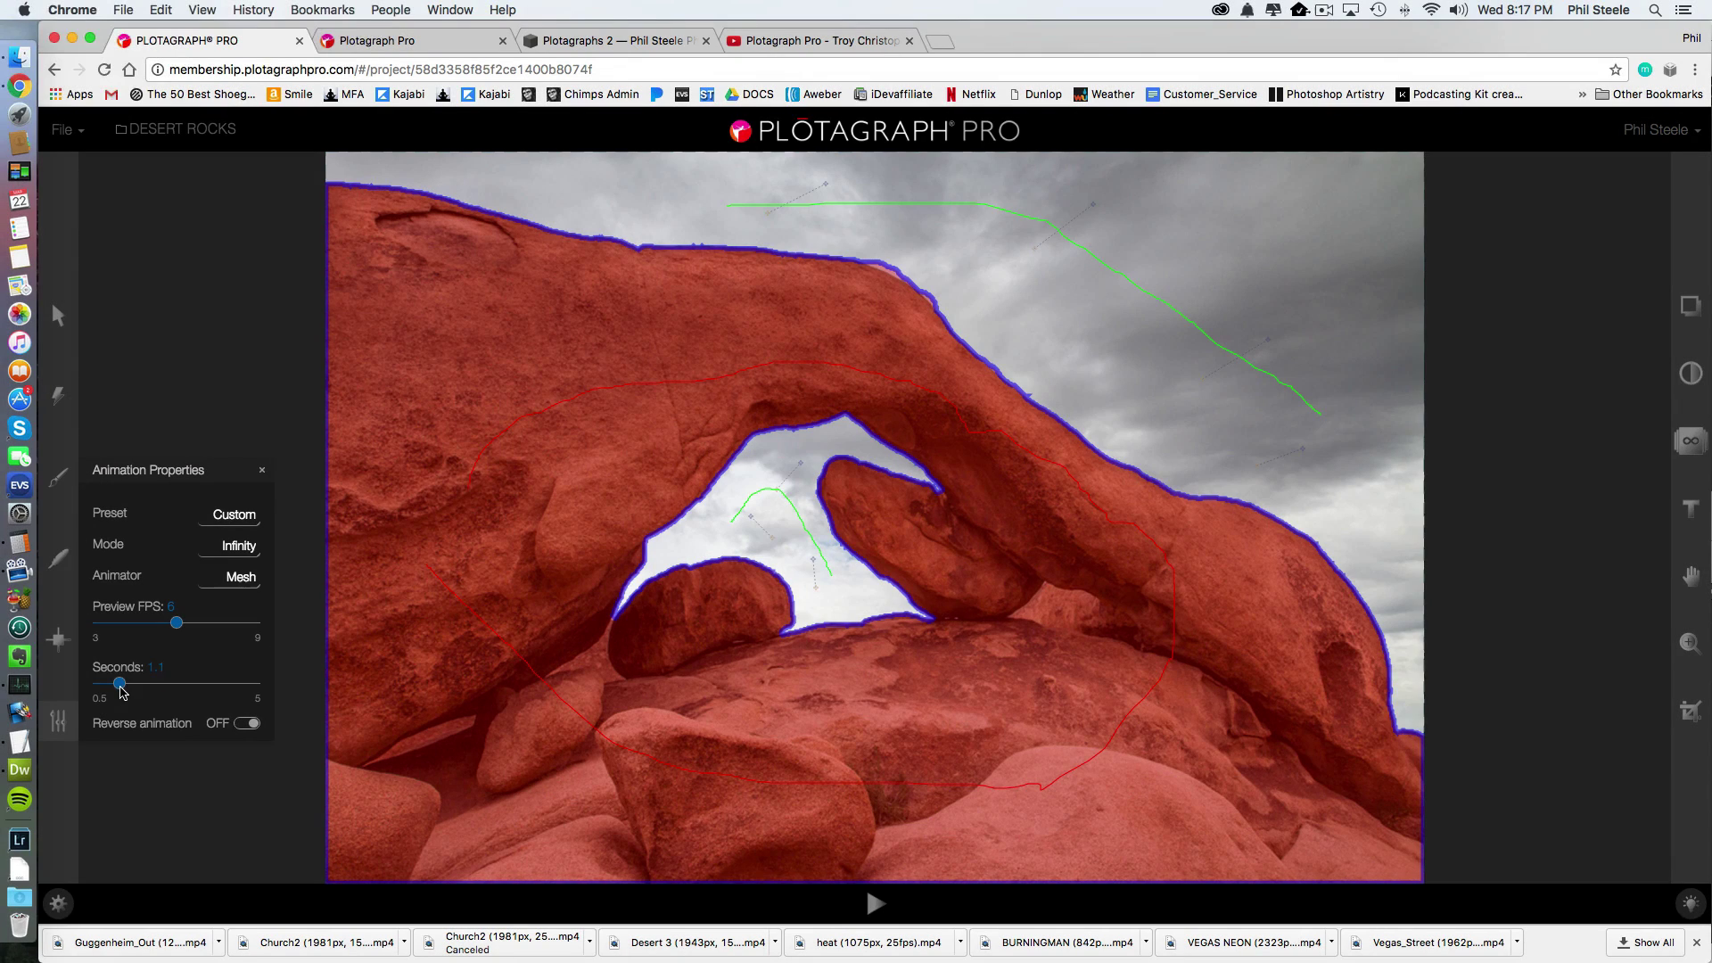
Play and stop the sky preview, set Animation Properties Seconds to about 2.8, then replay the loop
{"action": "left_click", "coordinate": [872, 908]}
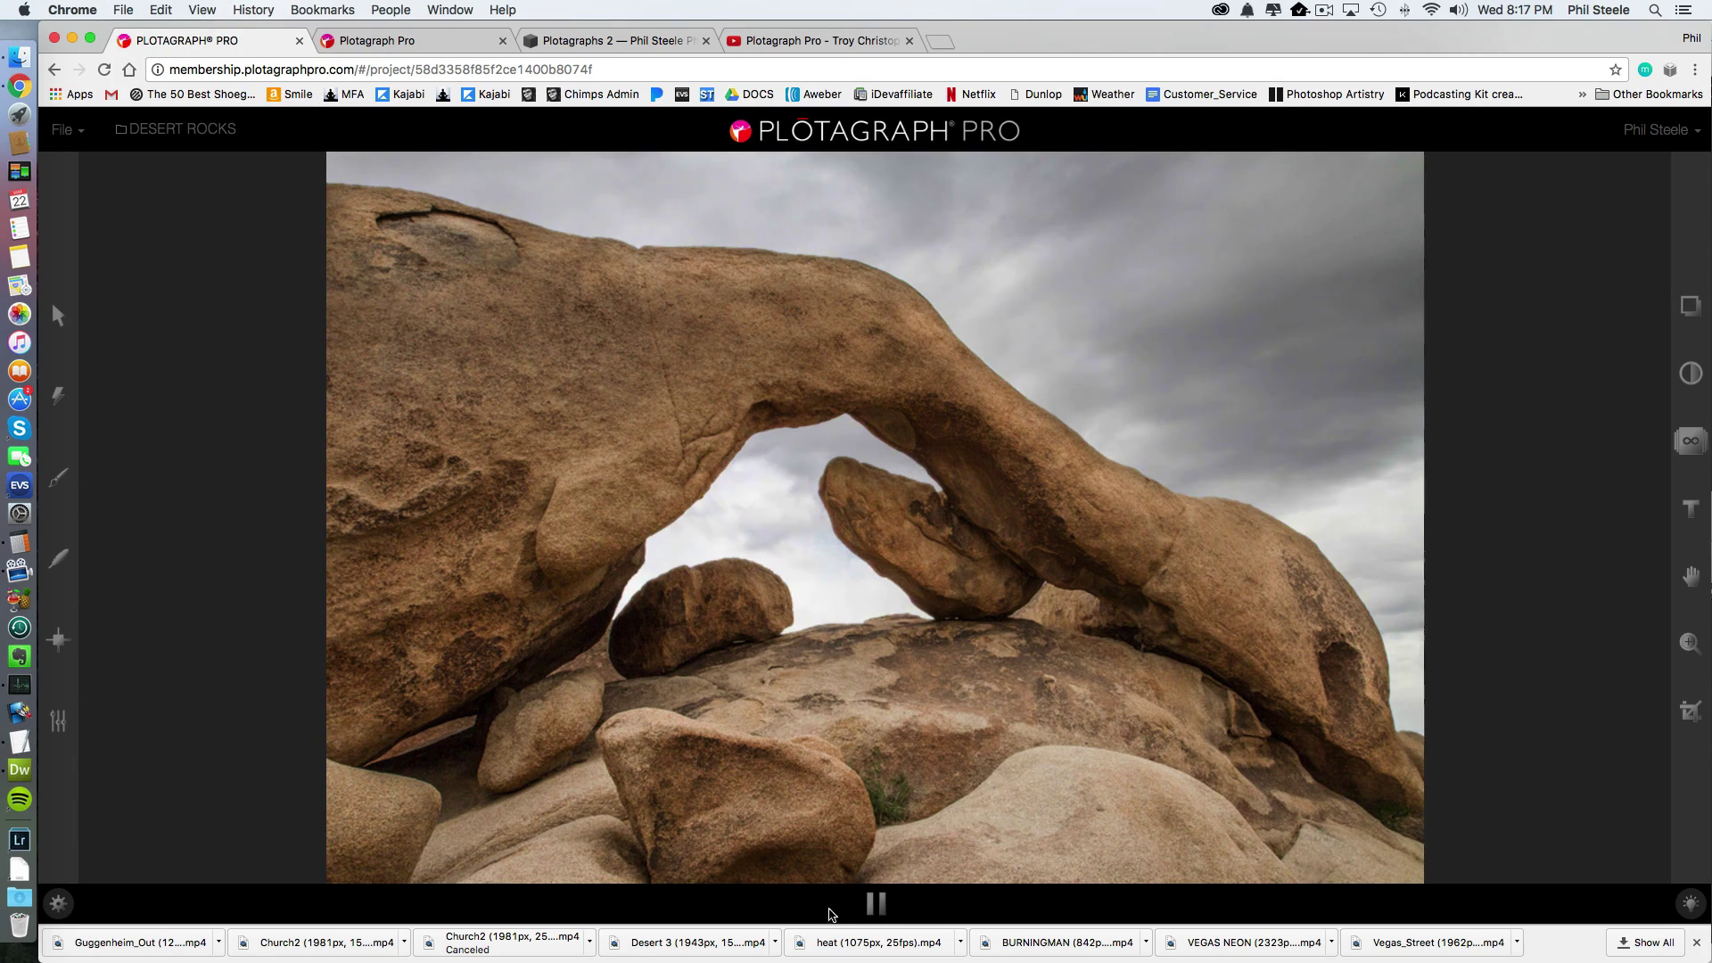
{"action": "left_click", "coordinate": [875, 904]}
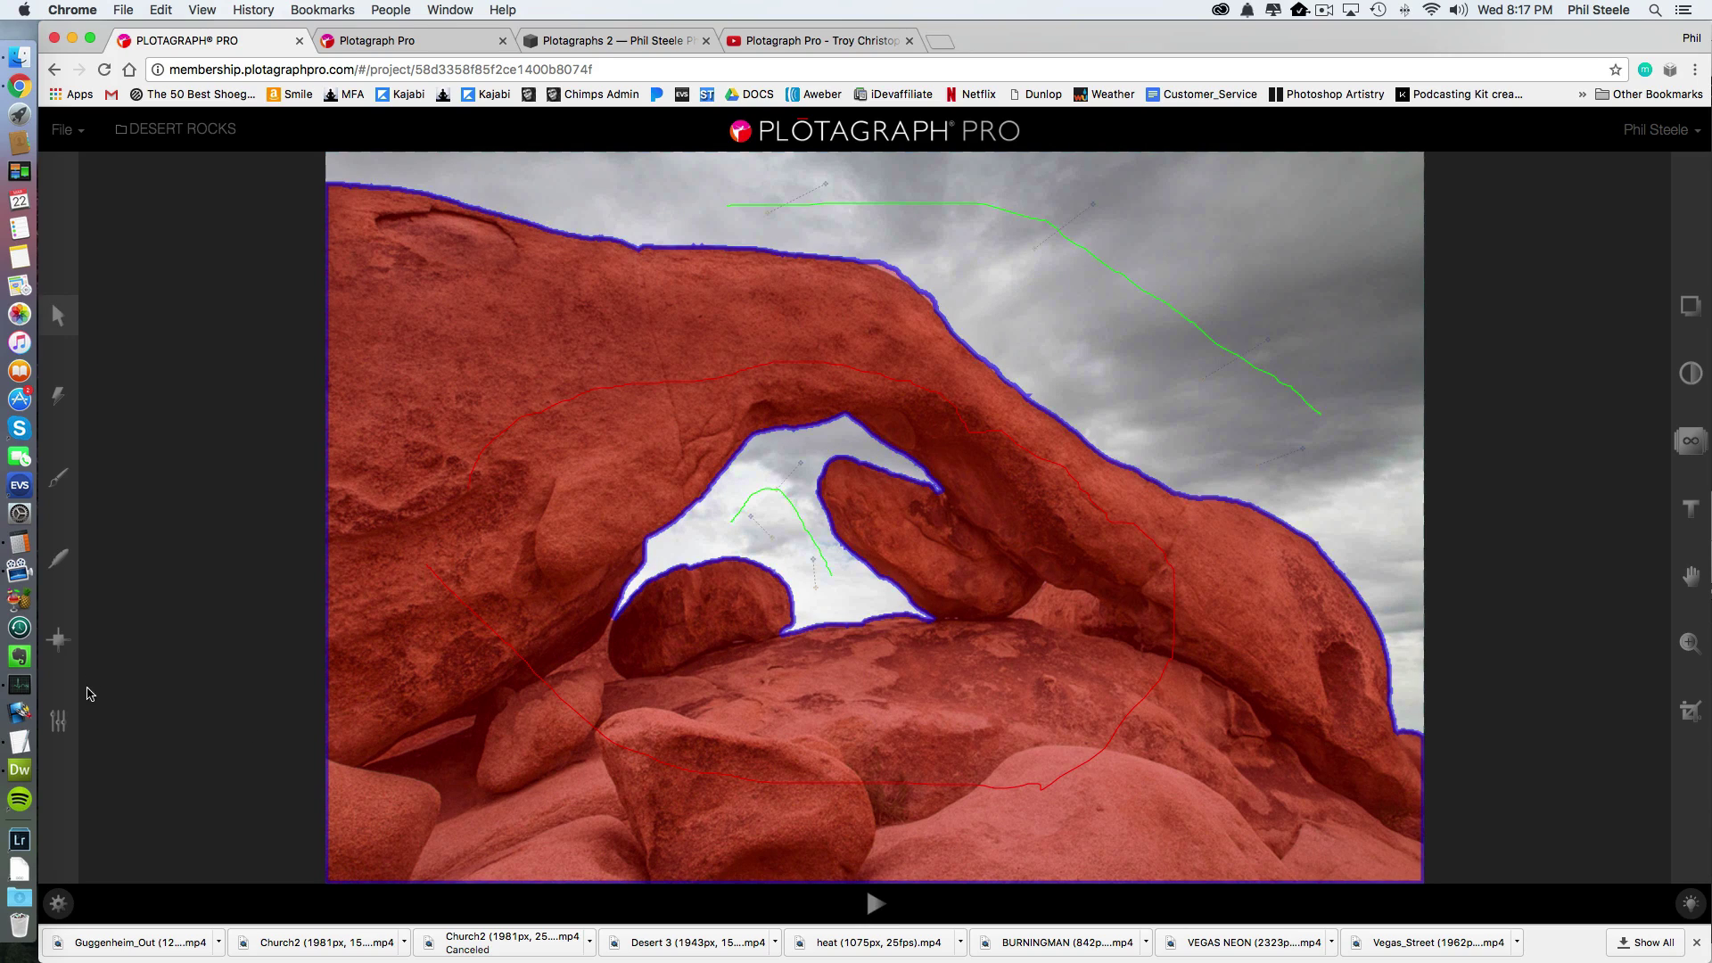
{"action": "left_click", "coordinate": [58, 720]}
{"action": "left_click_drag", "start_coordinate": [136, 687], "coordinate": [179, 693]}
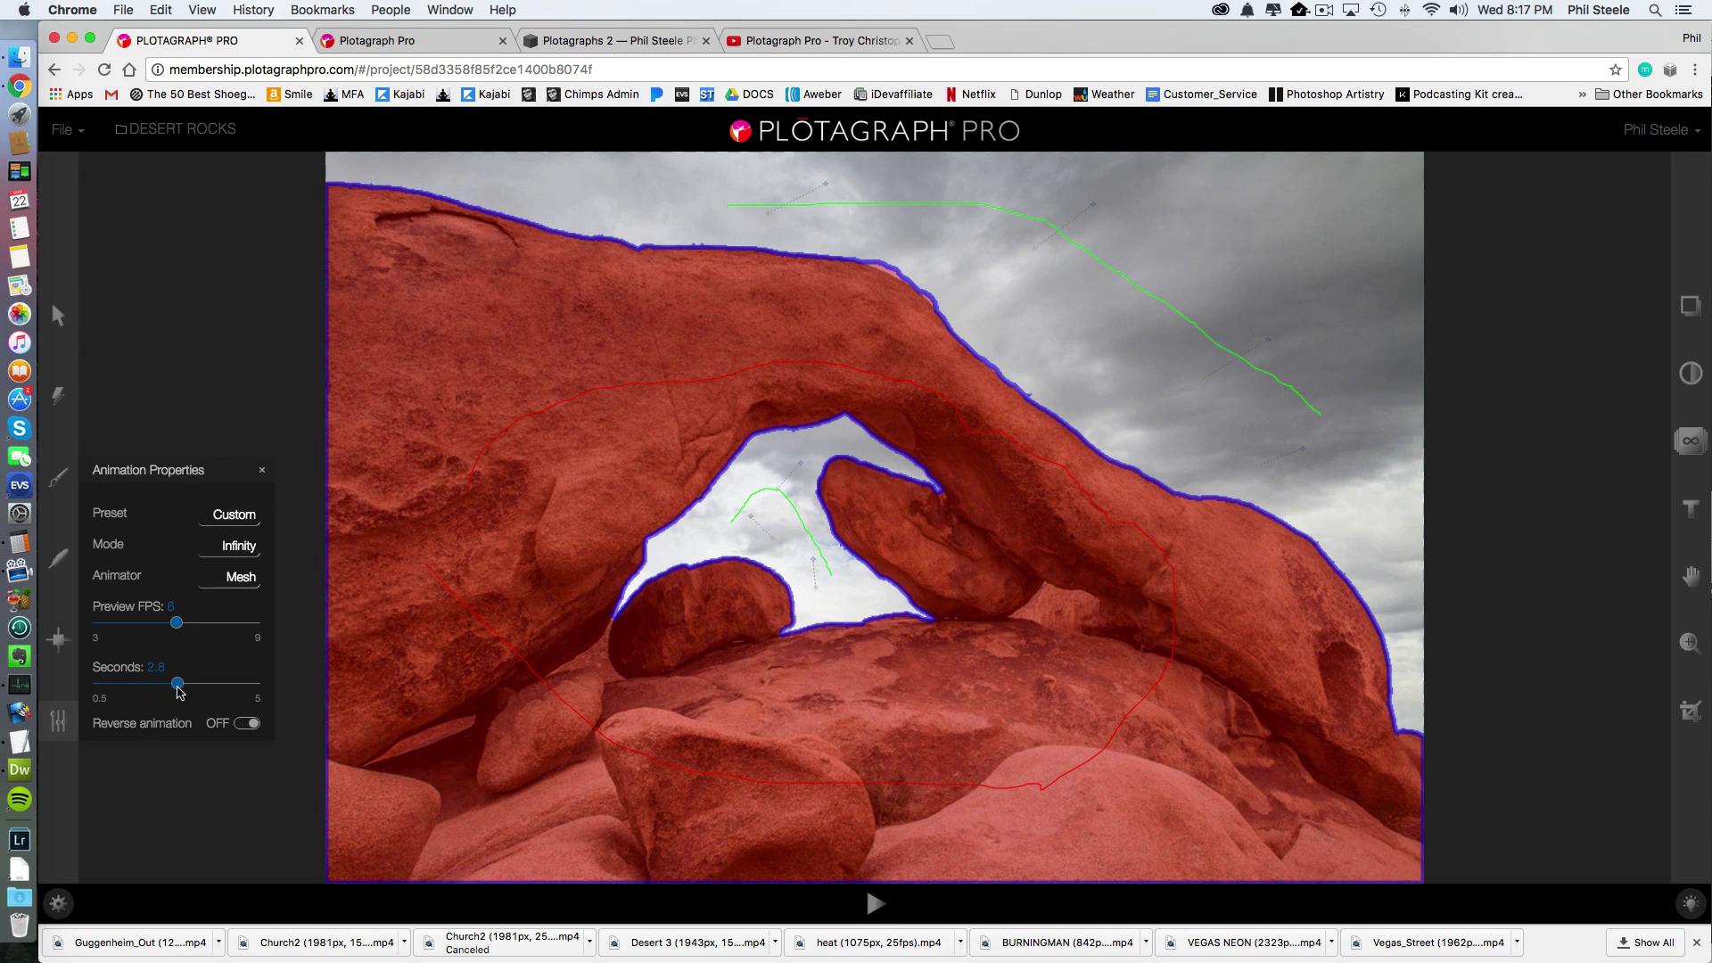
{"action": "left_click", "coordinate": [874, 904]}
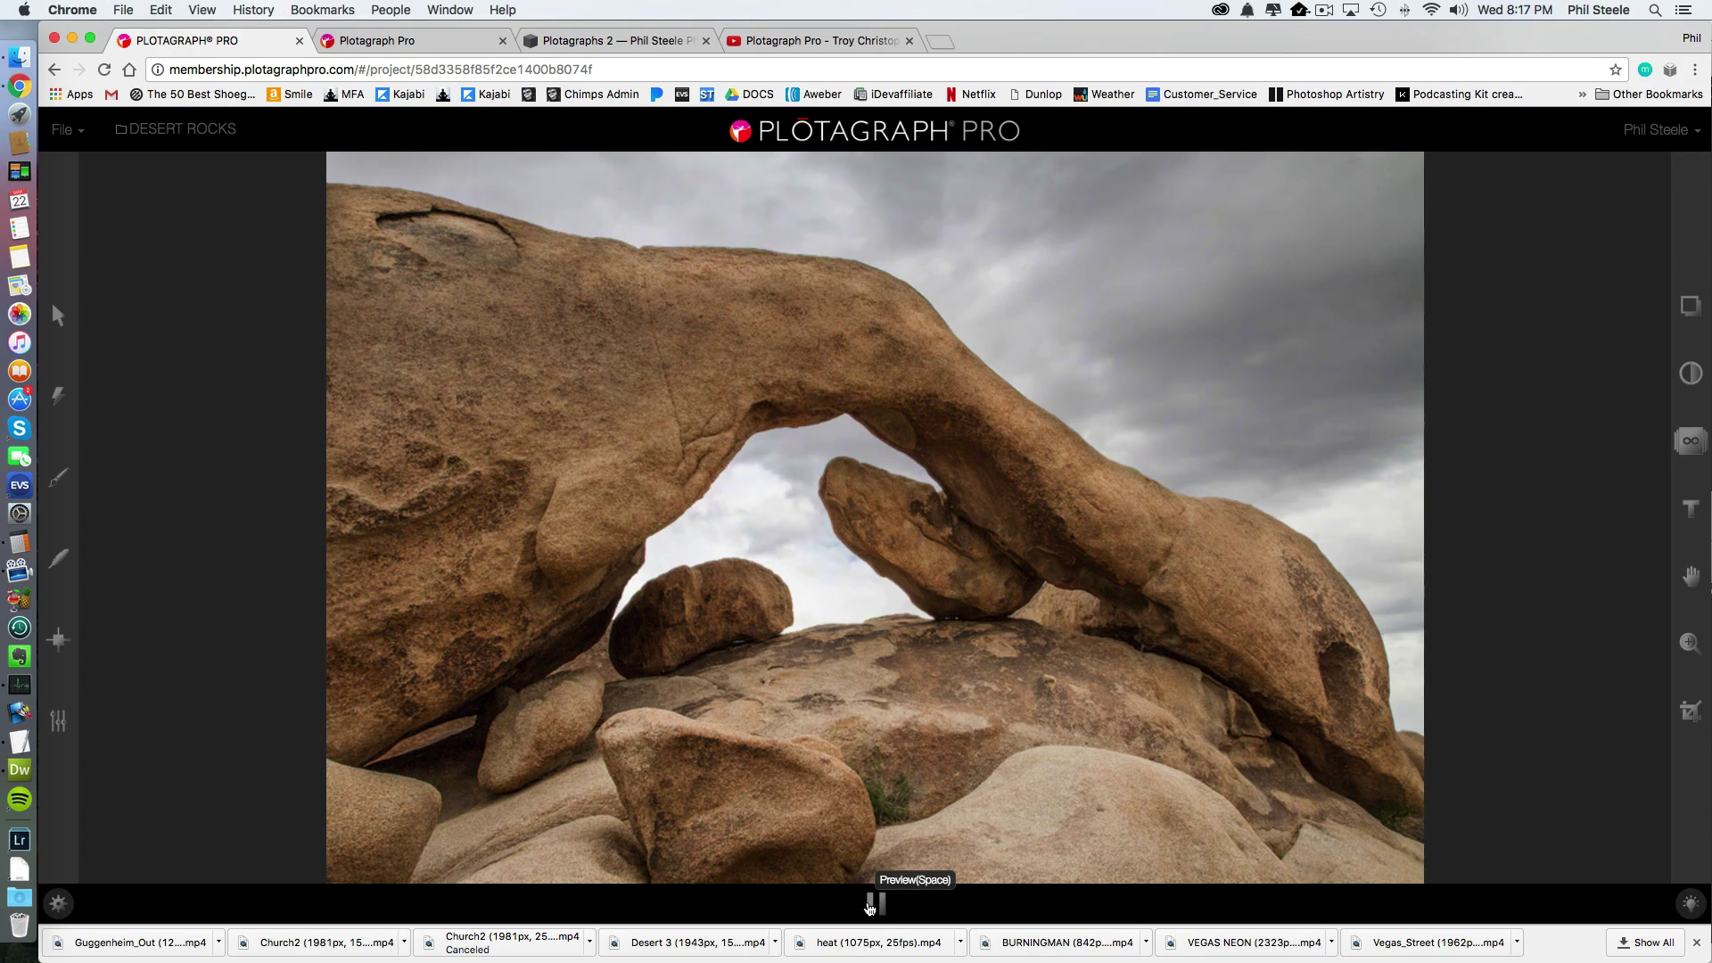
{"action": "left_click", "coordinate": [870, 906]}
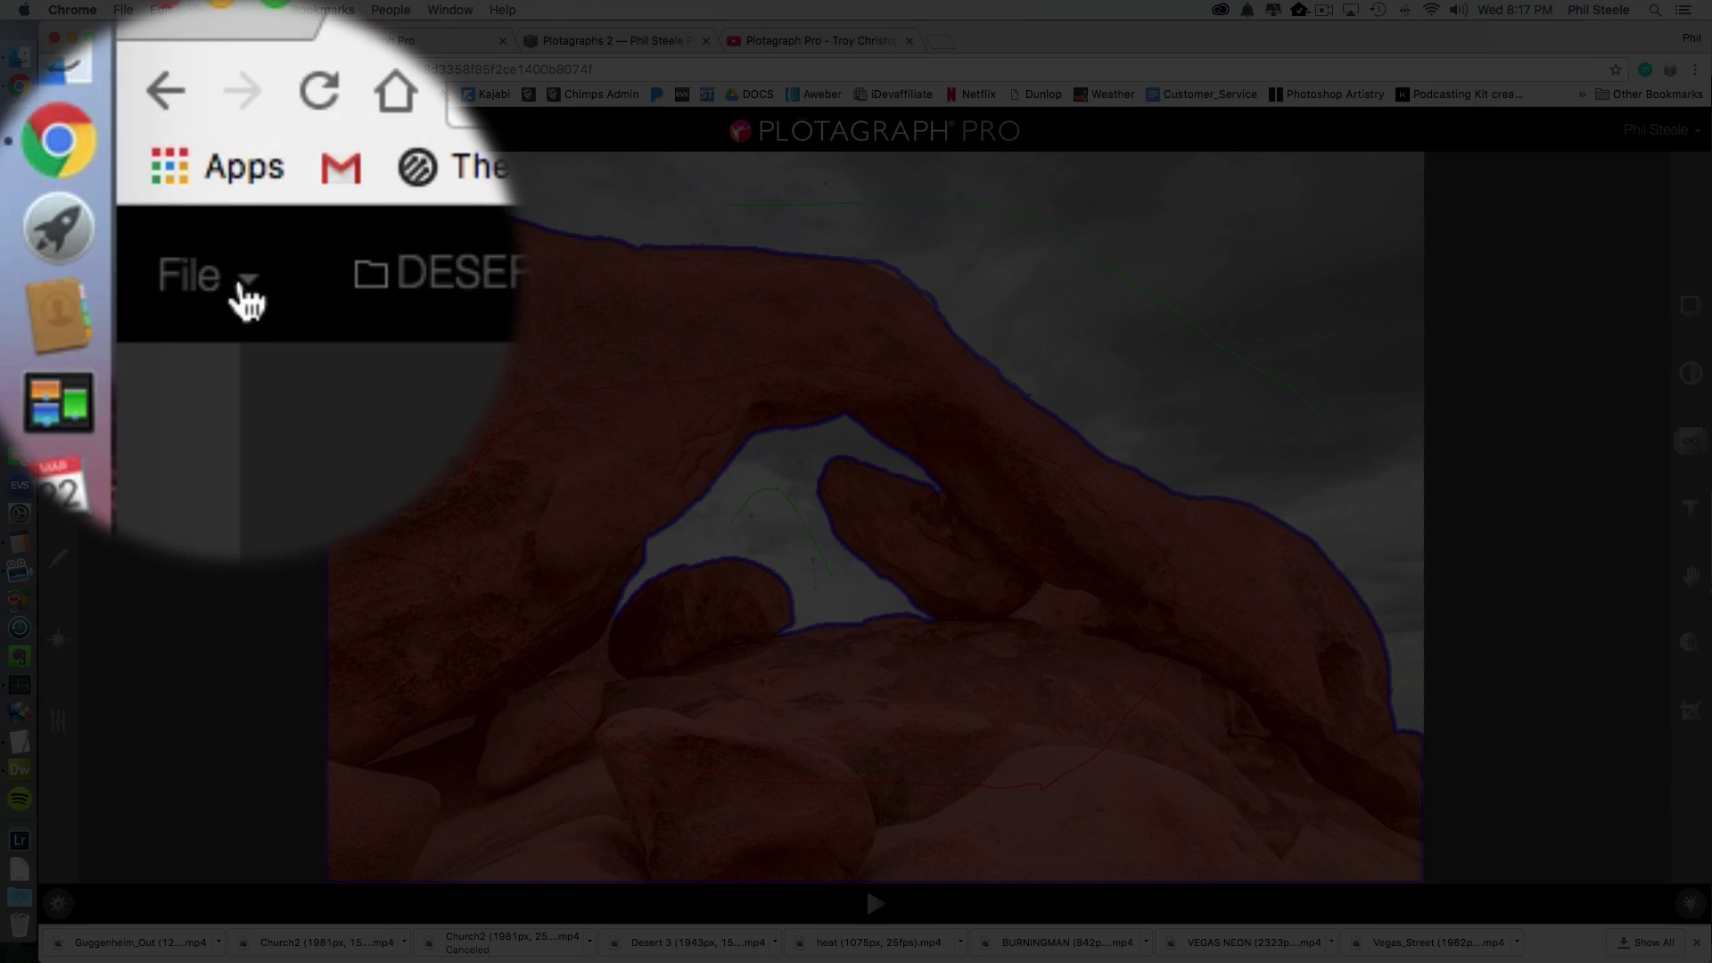
Open the Export dialog from the File menu and expand its File Type list
{"action": "left_click", "coordinate": [78, 130]}
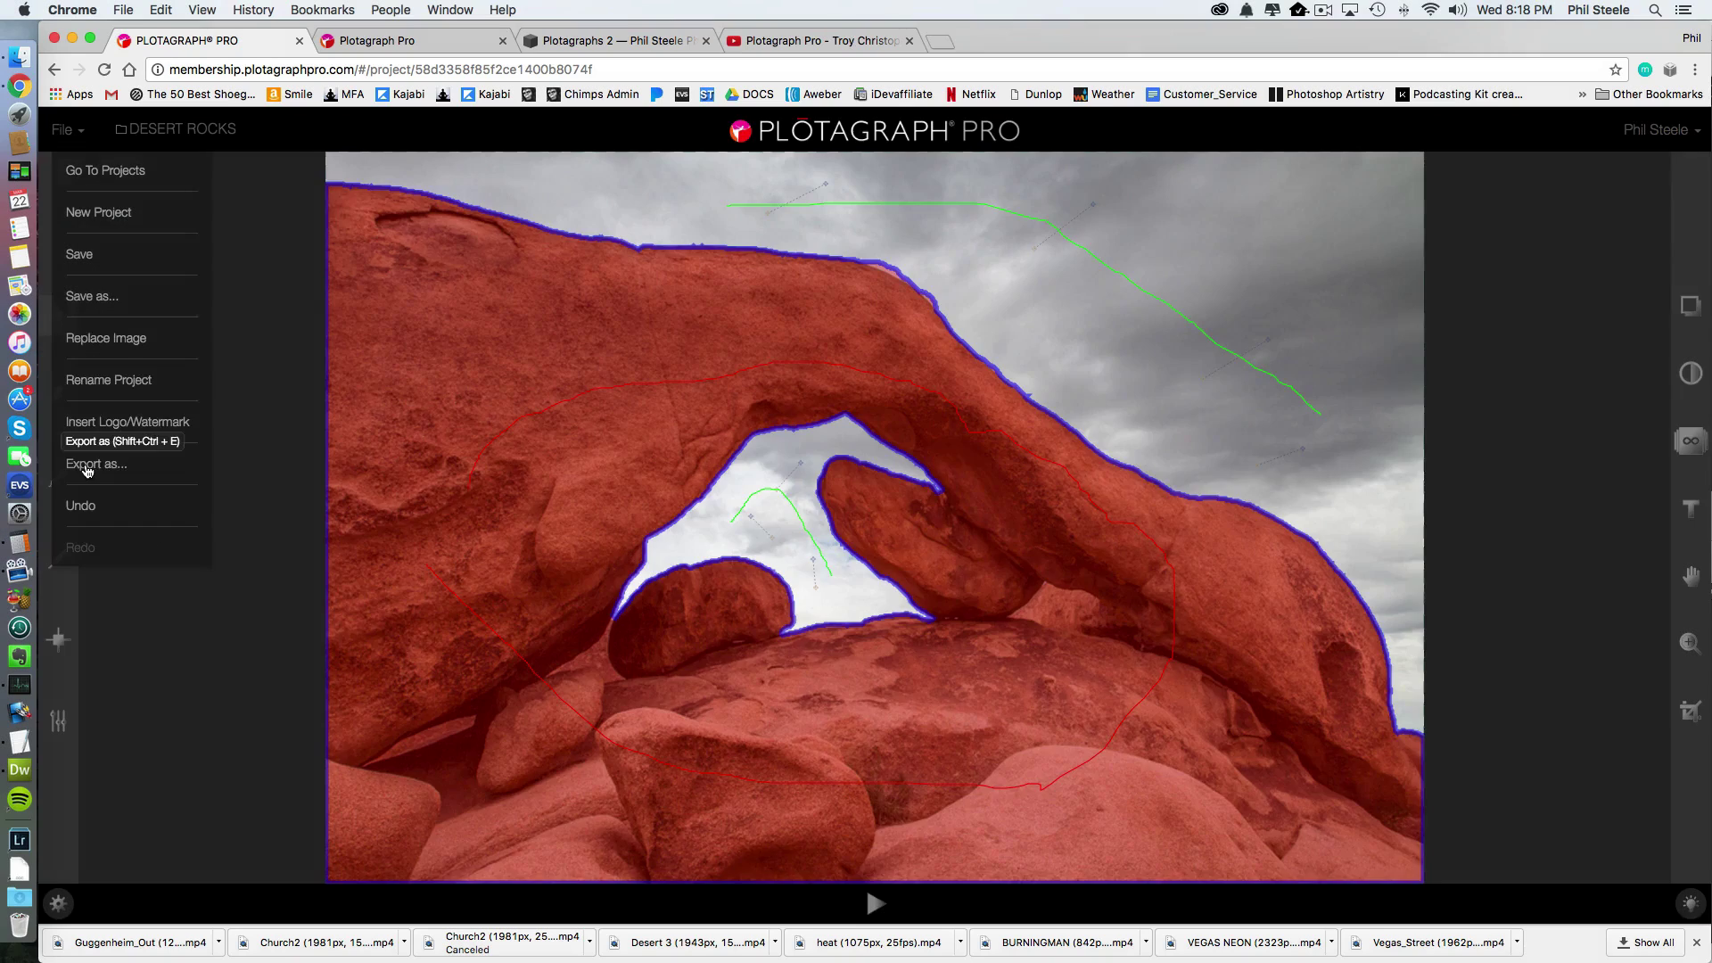
{"action": "left_click", "coordinate": [85, 460]}
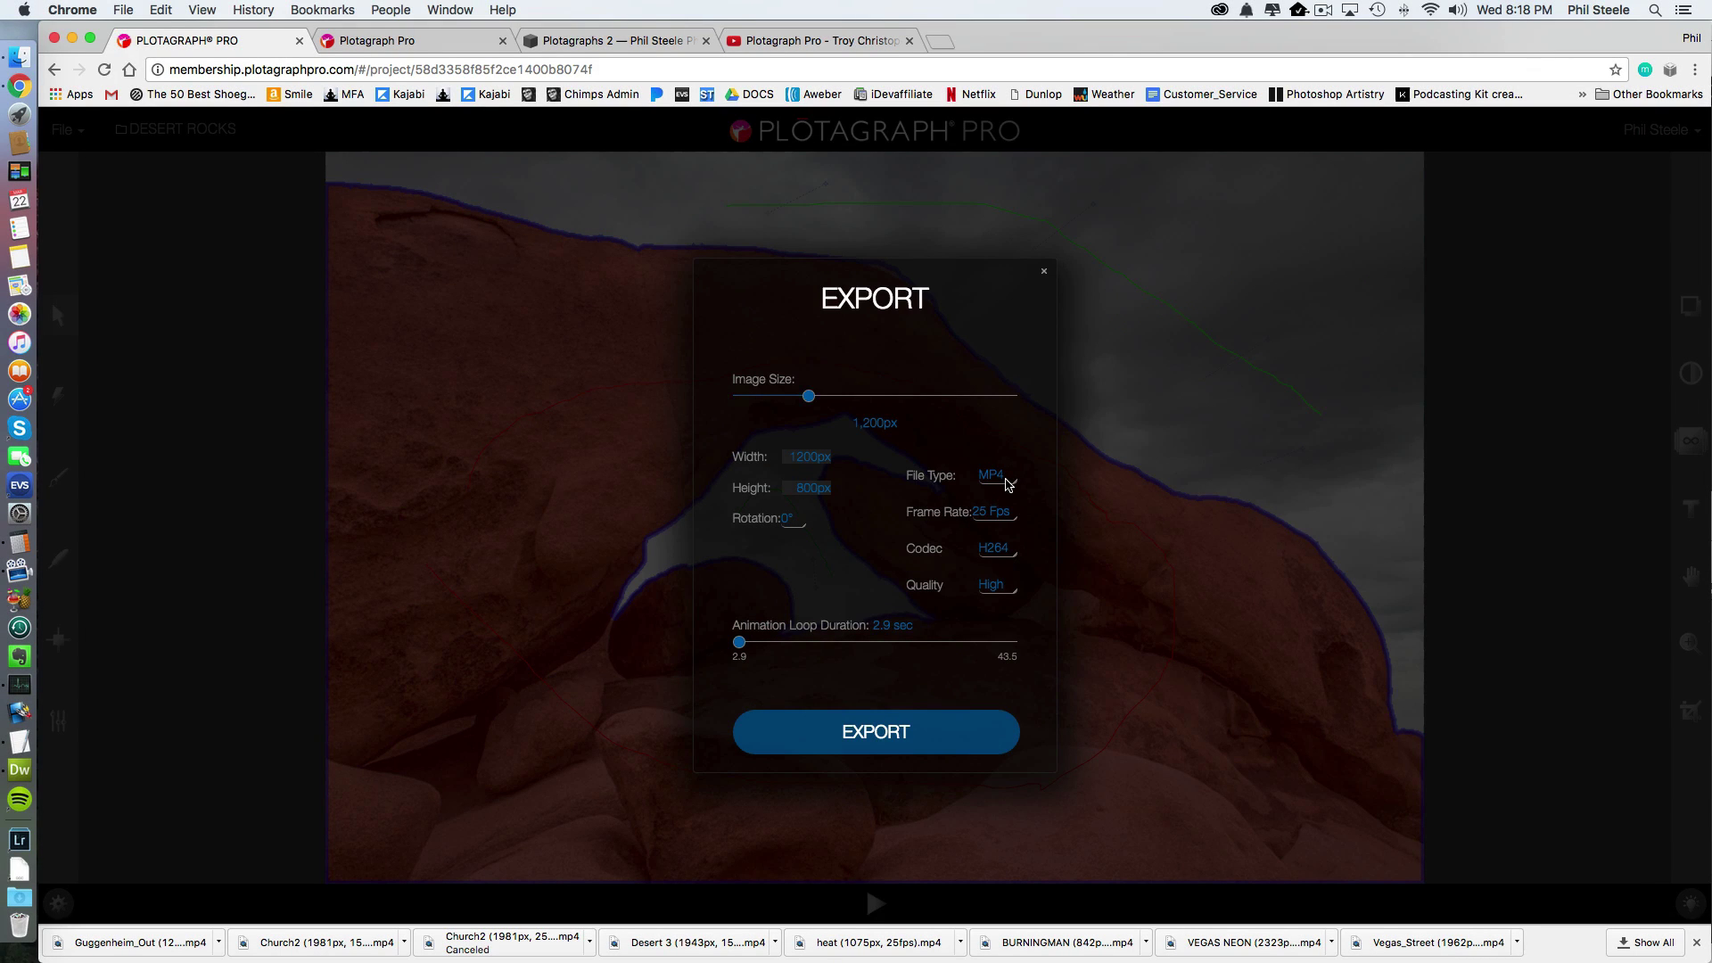
{"action": "left_click", "coordinate": [1003, 482]}
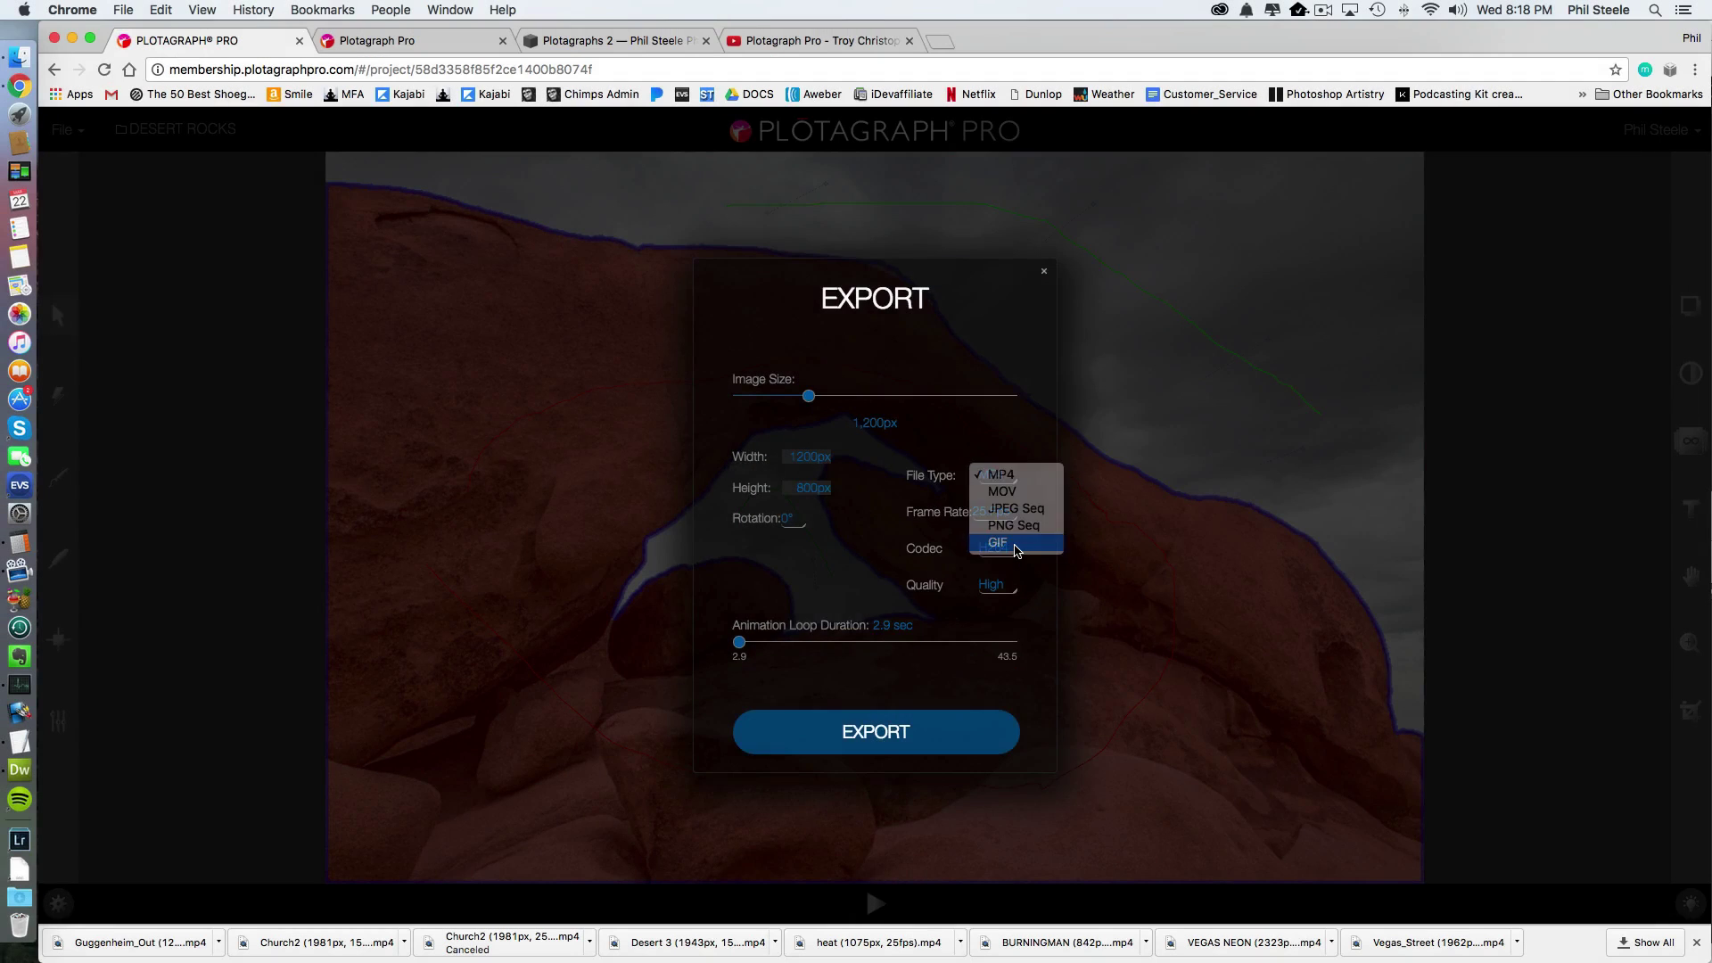
Change the export to GIF format at 776 × 518 px and 12 fps
{"action": "left_click", "coordinate": [1017, 550]}
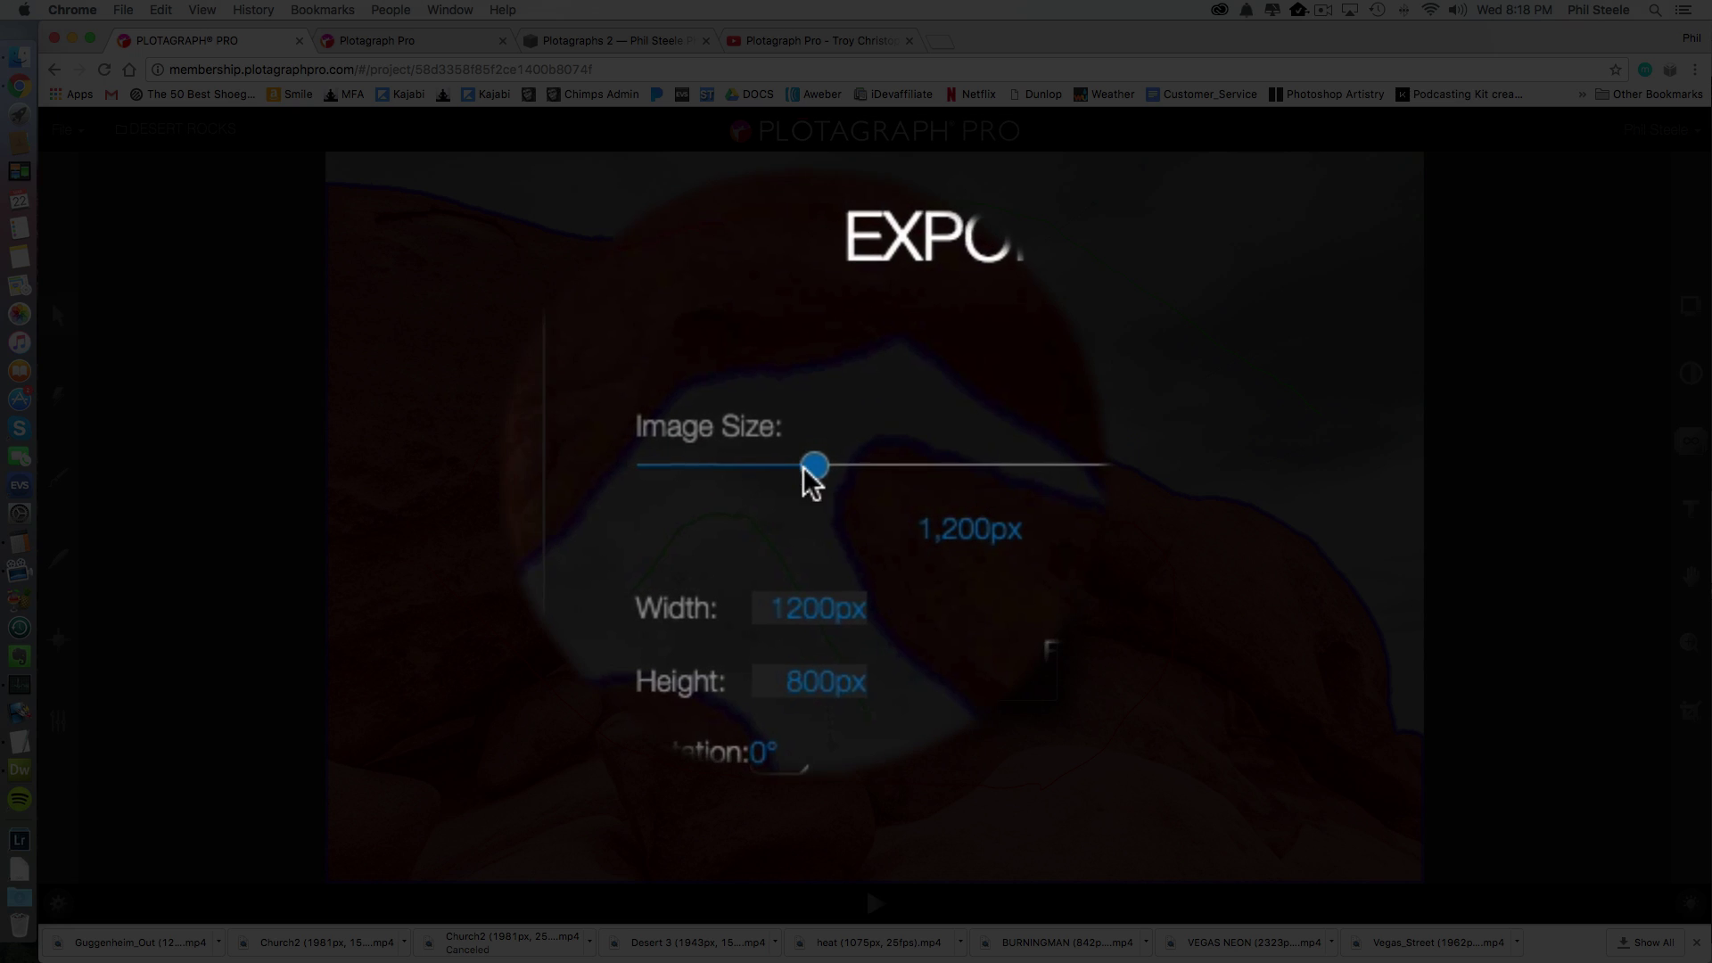
{"action": "left_click_drag", "start_coordinate": [809, 468], "coordinate": [778, 469]}
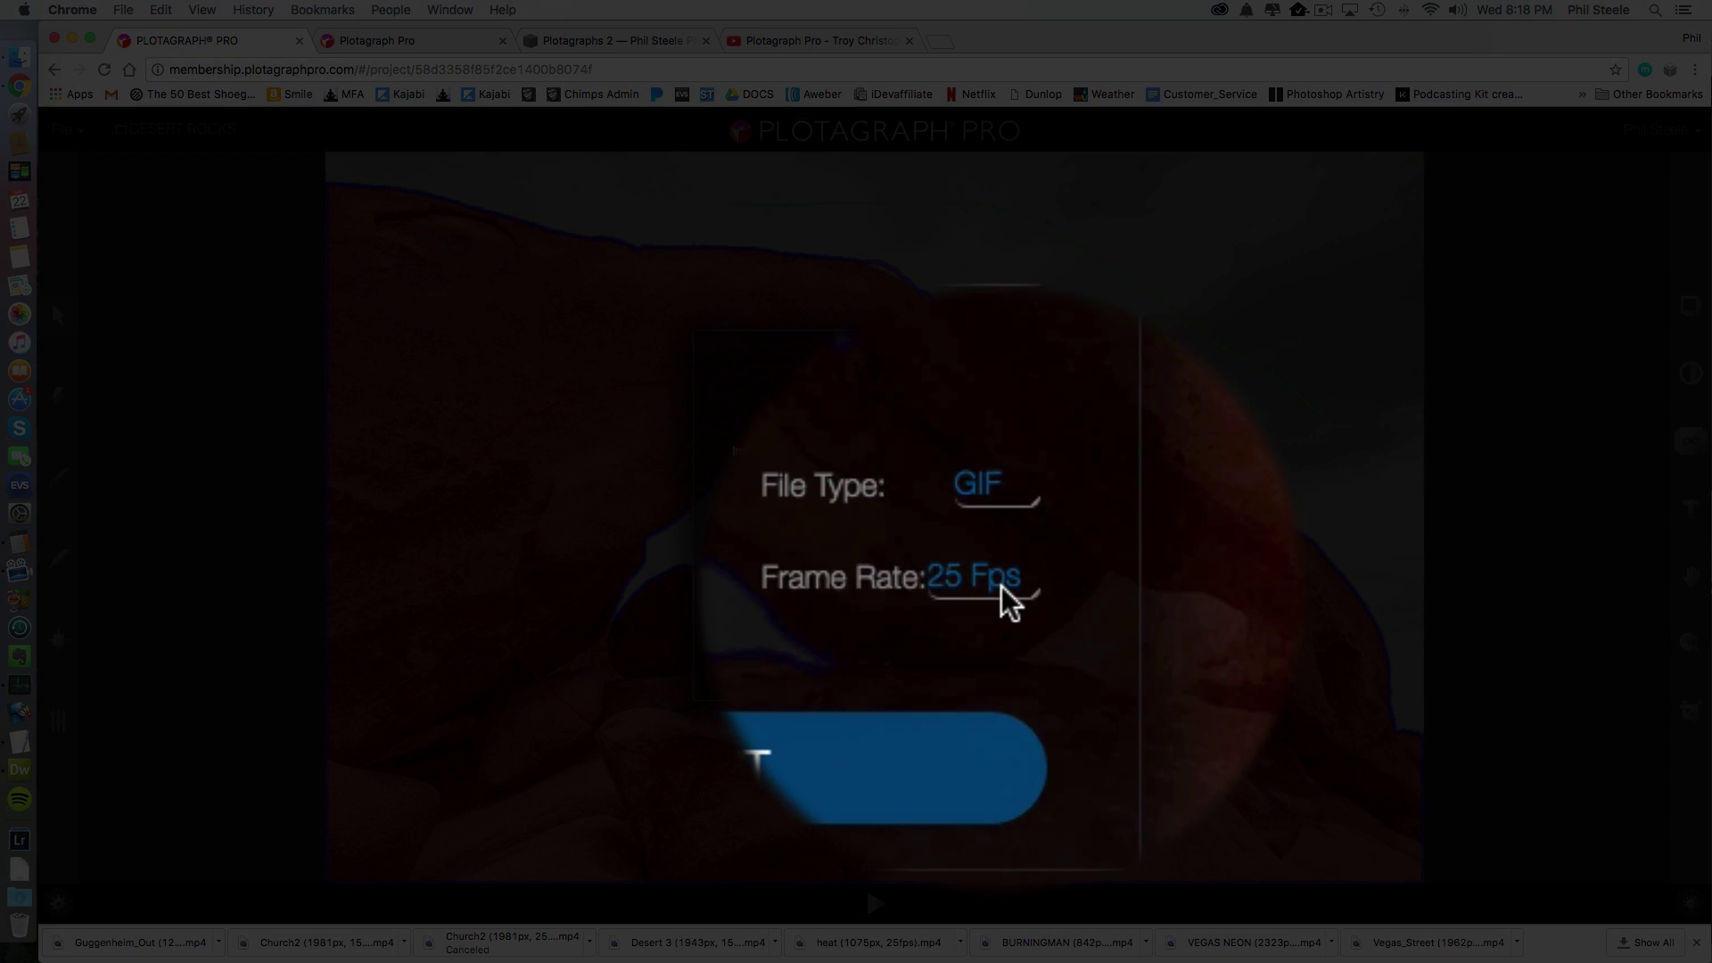
{"action": "left_click", "coordinate": [1011, 604]}
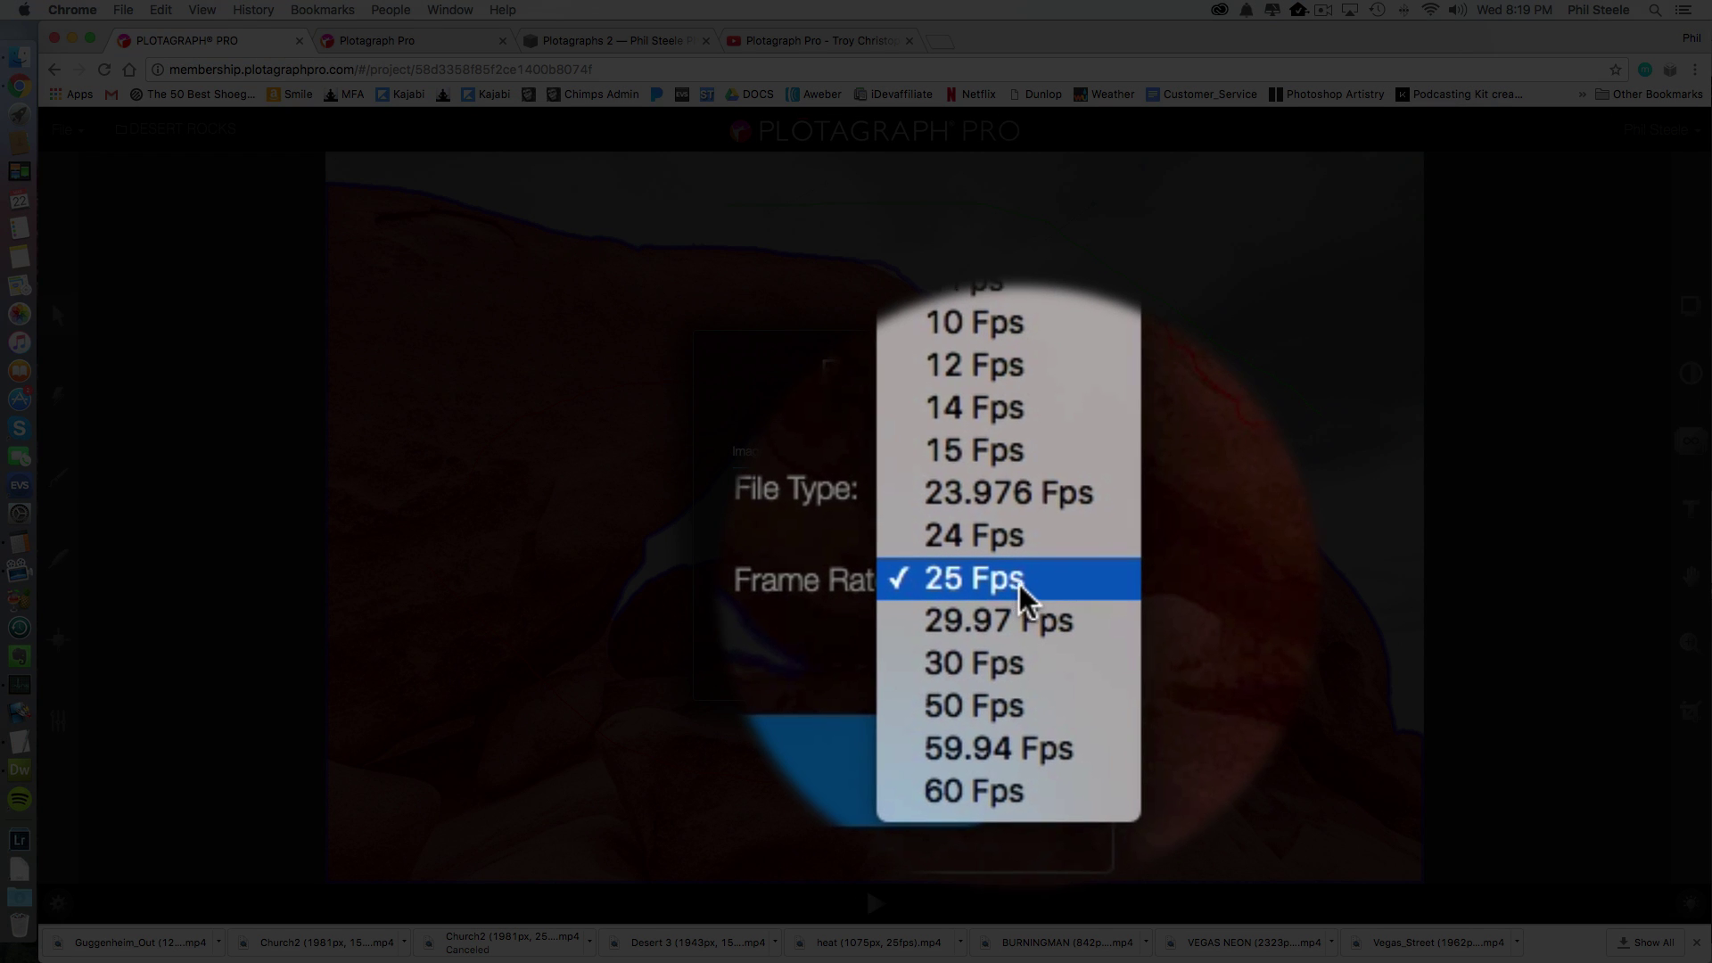
{"action": "left_click", "coordinate": [1025, 535]}
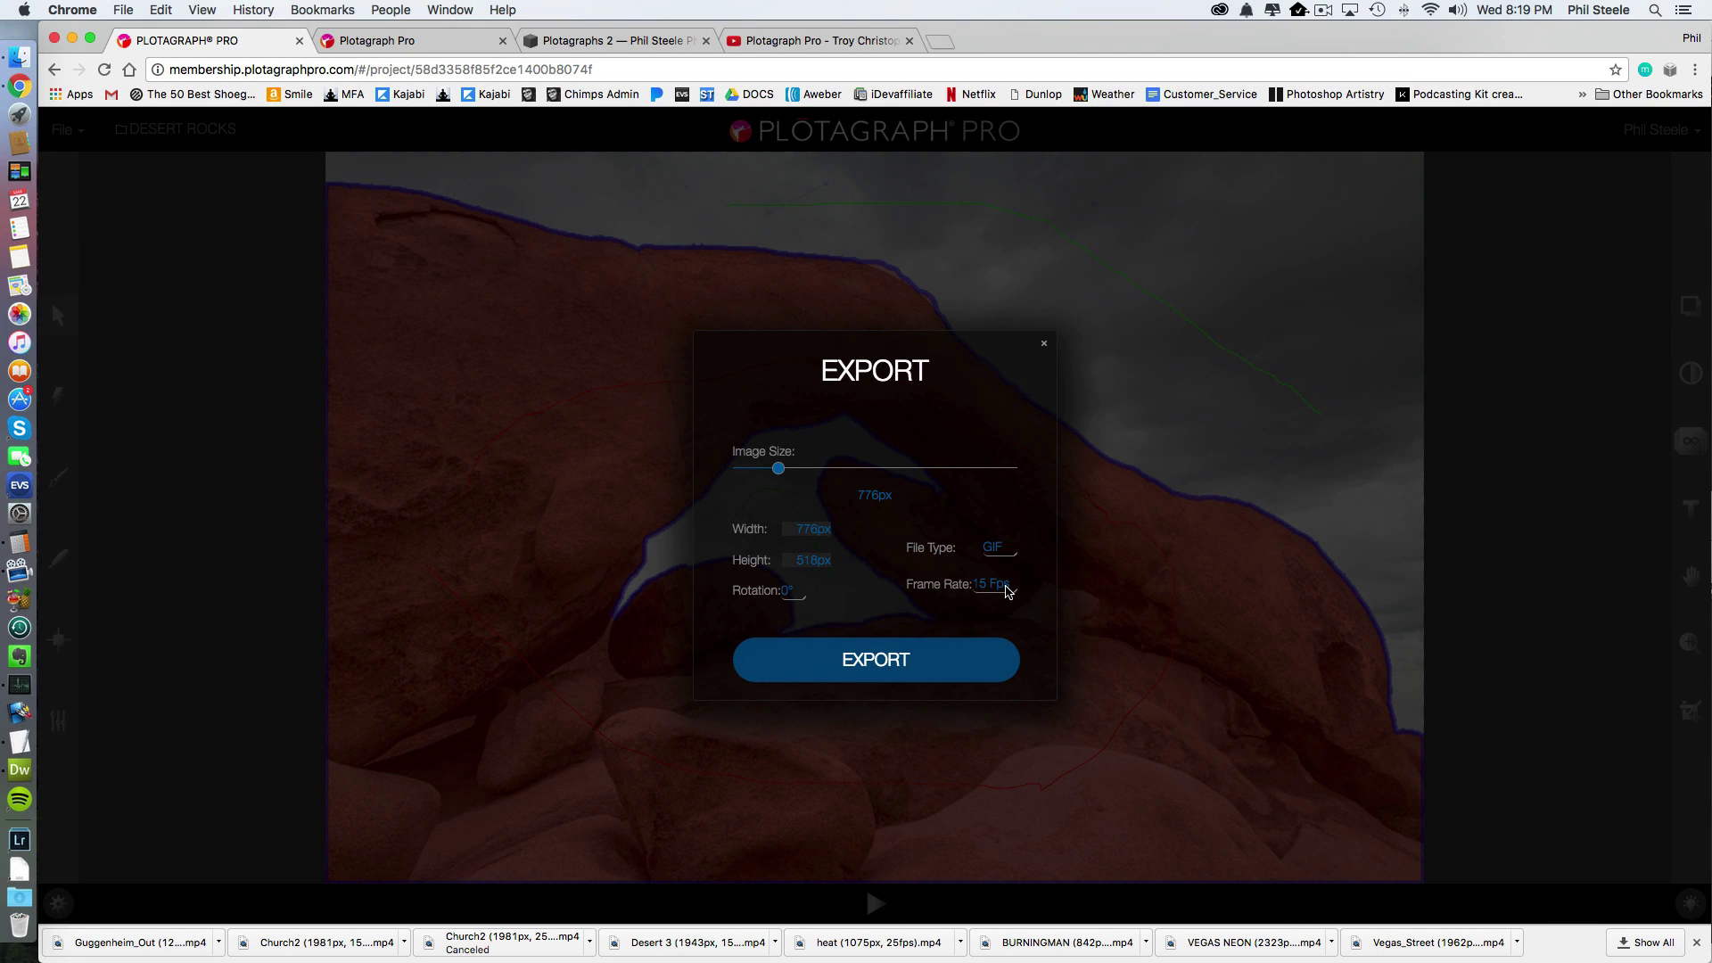
{"action": "left_click", "coordinate": [1005, 589]}
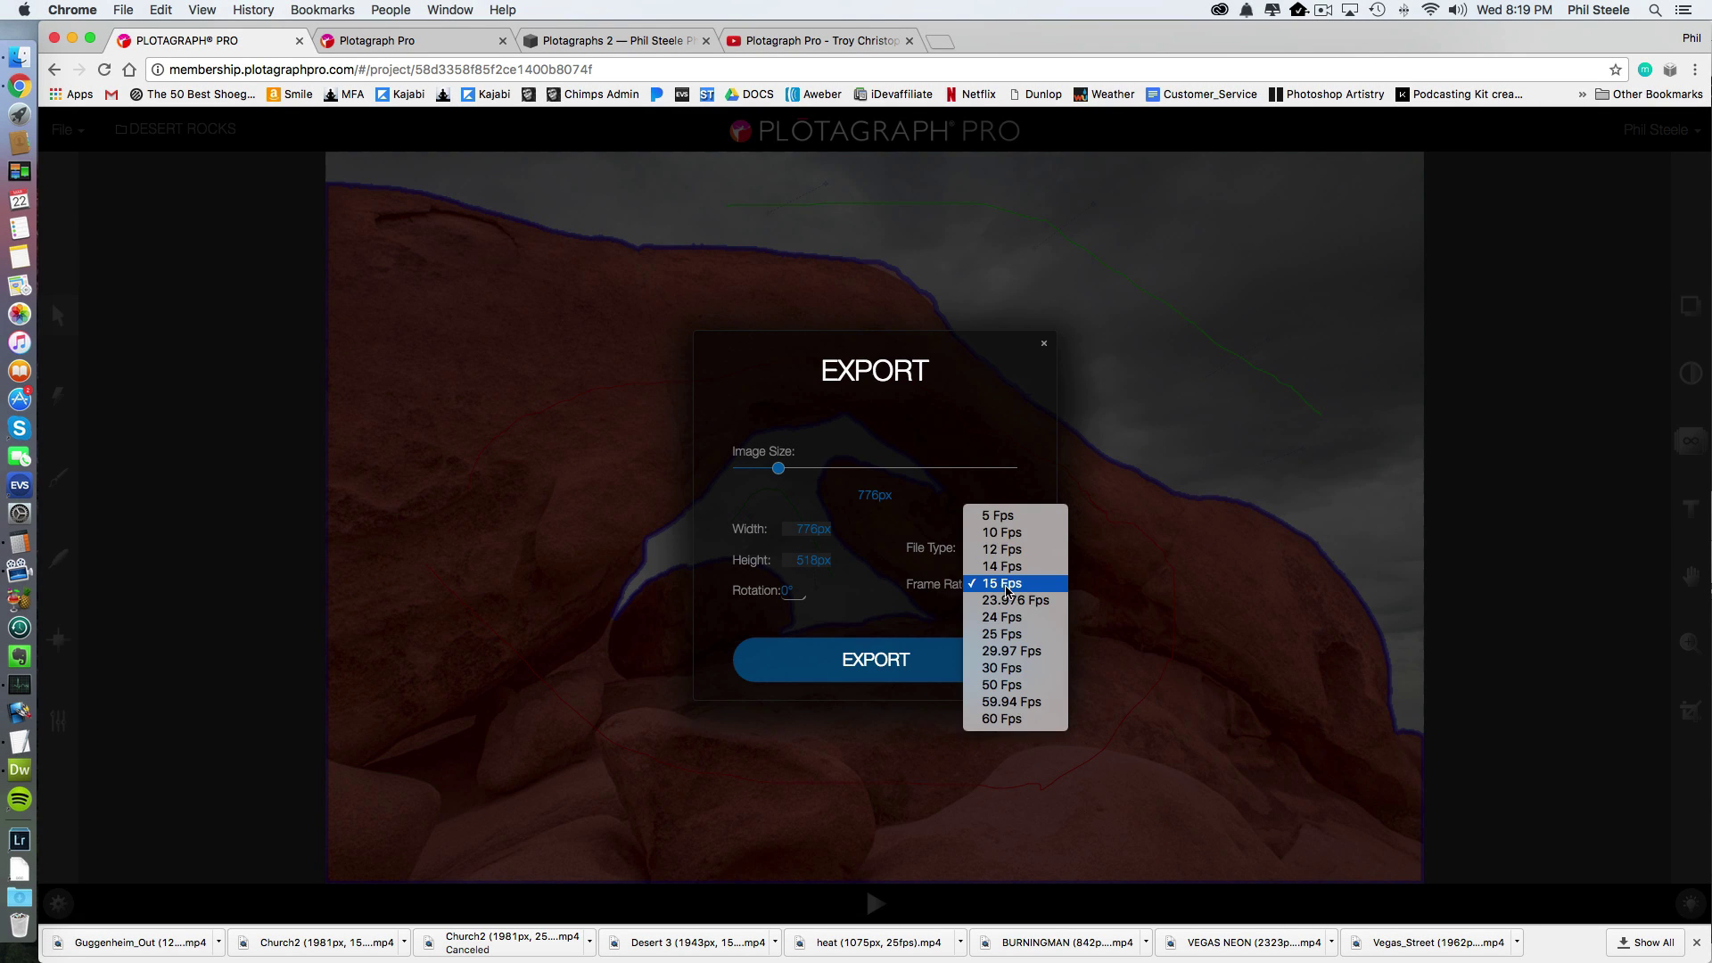
{"action": "left_click", "coordinate": [1014, 562]}
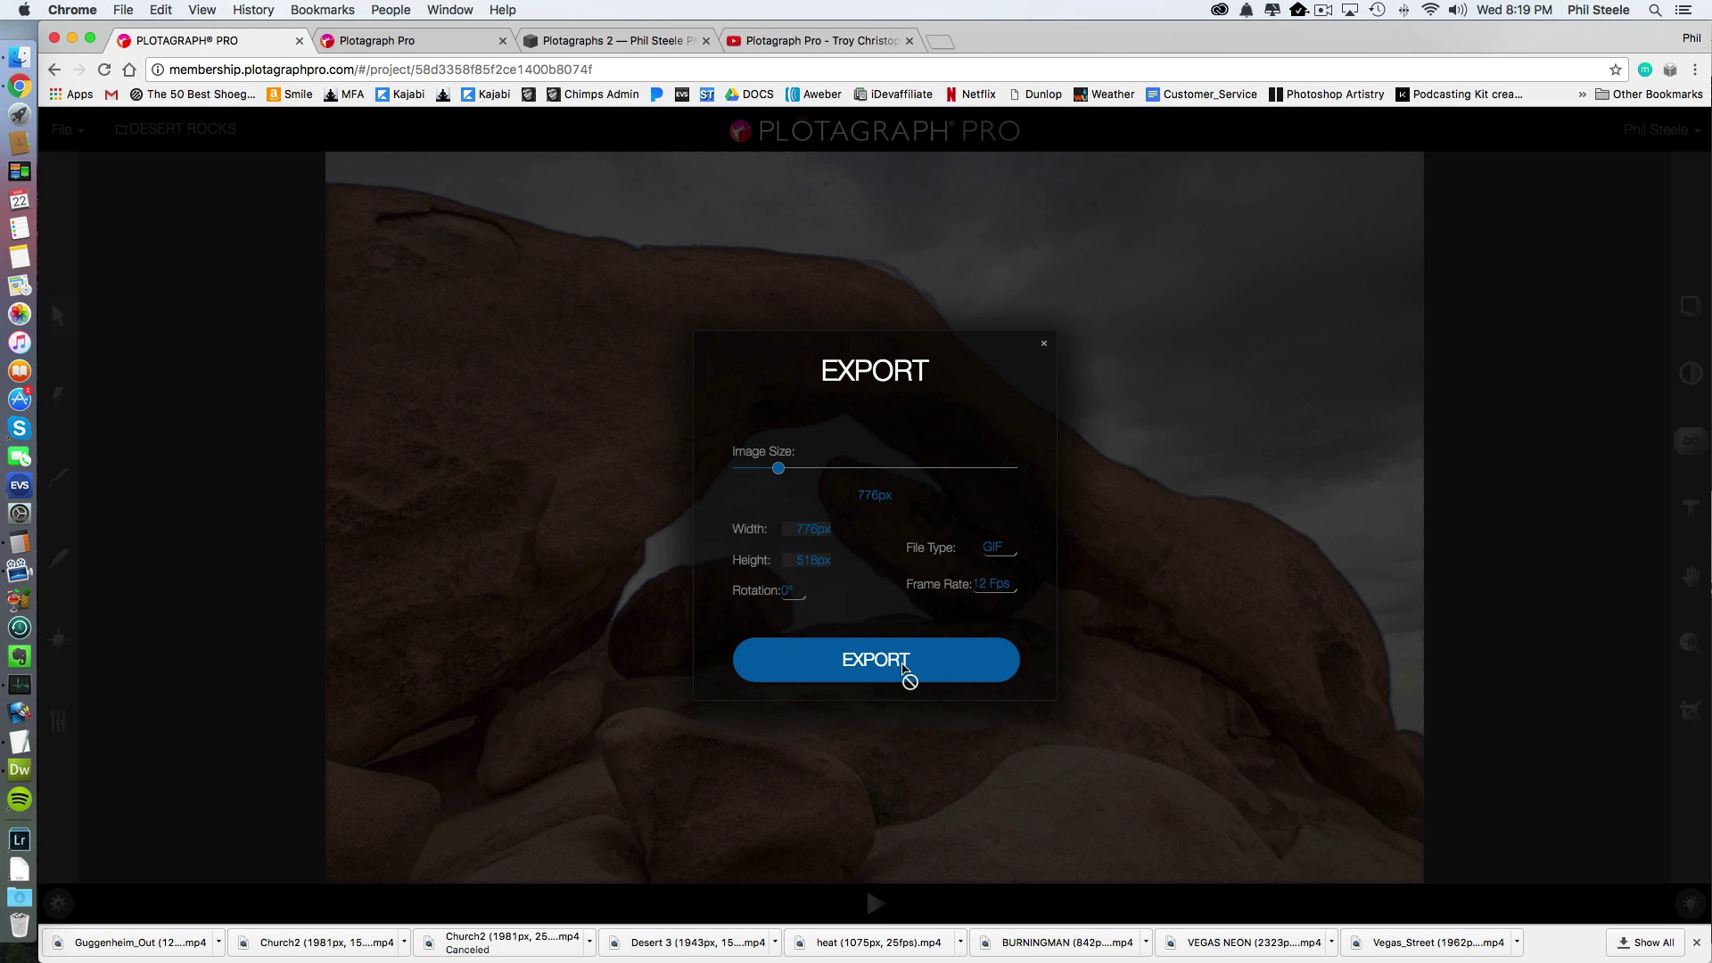
Export the Desert Rocks GIF and check it appears as waiting in the My Exports table
{"action": "left_click", "coordinate": [904, 667]}
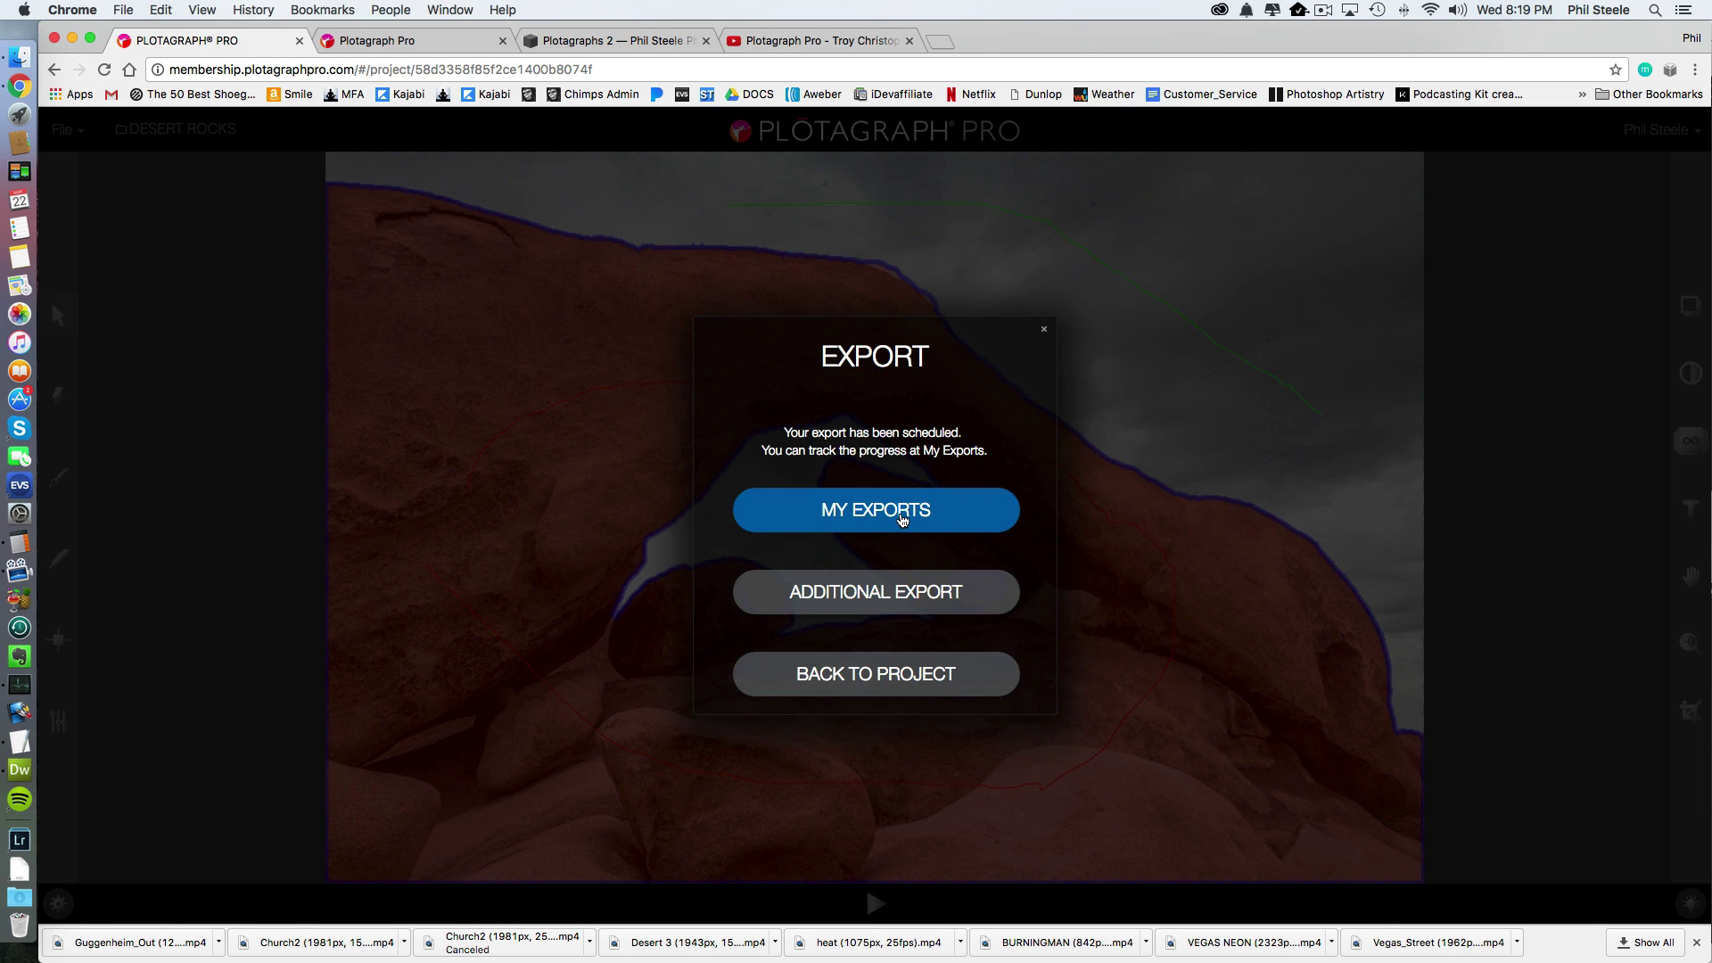
{"action": "left_click", "coordinate": [902, 512]}
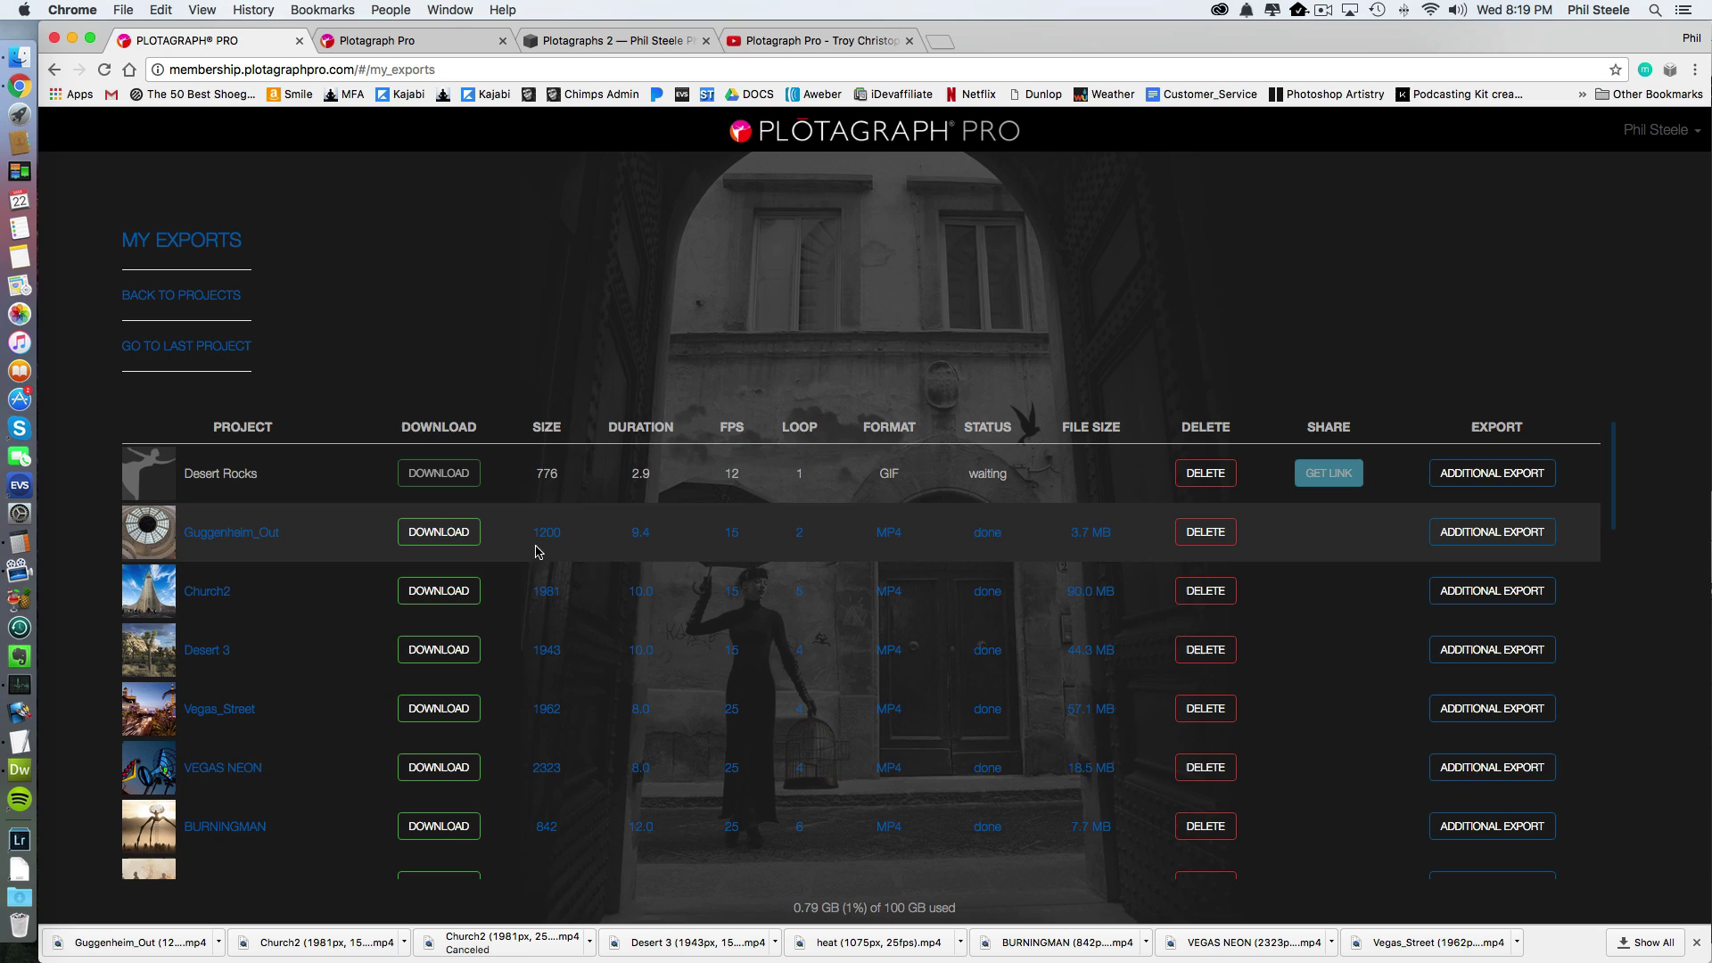
{"action": "scroll", "coordinate": [428, 785], "scroll_direction": "down", "scroll_amount": 3}
{"action": "scroll", "coordinate": [419, 792], "scroll_direction": "up", "scroll_amount": 3}
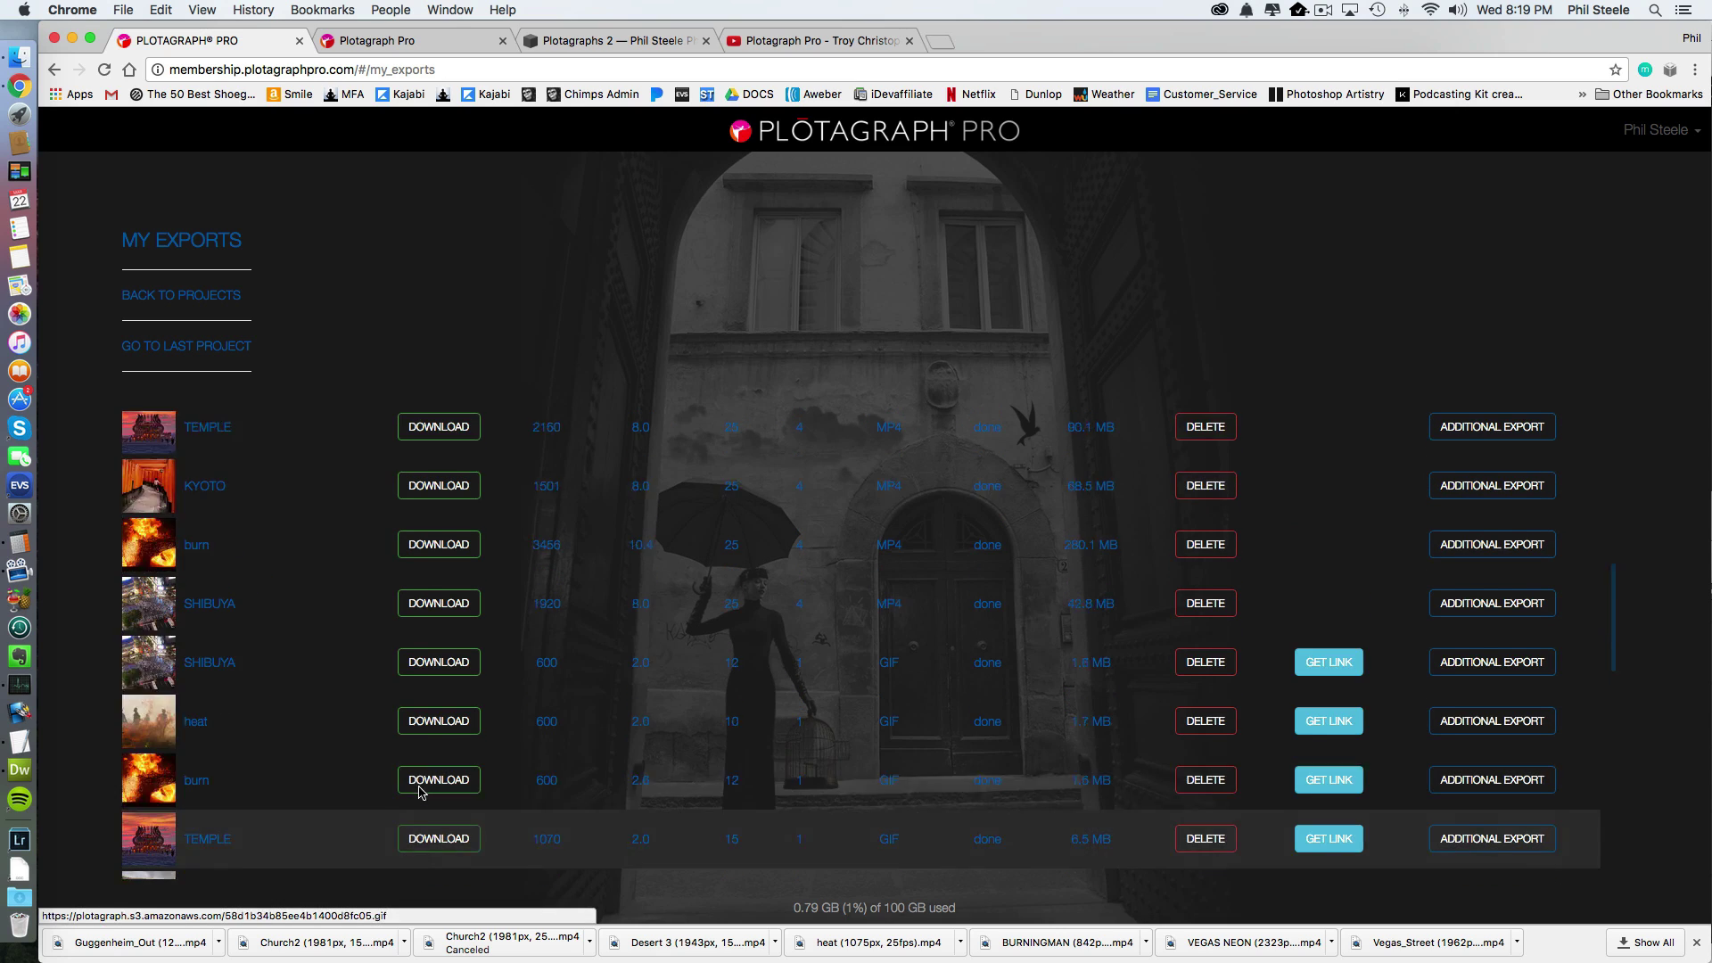